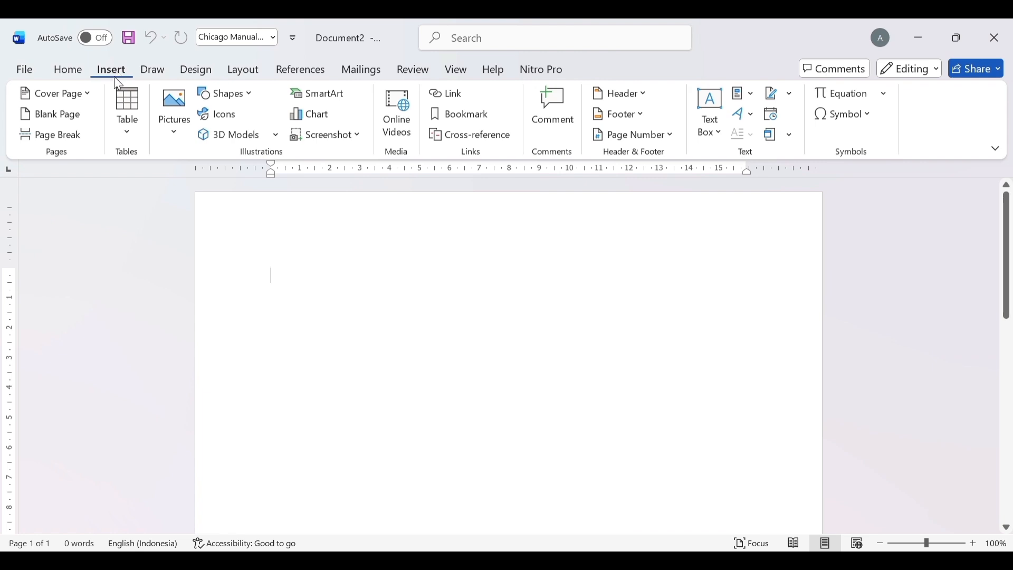
Step: Insert a blank page and enter the chapter title text BAB I and PENDAHULUAN on page 2
left_click(67, 123)
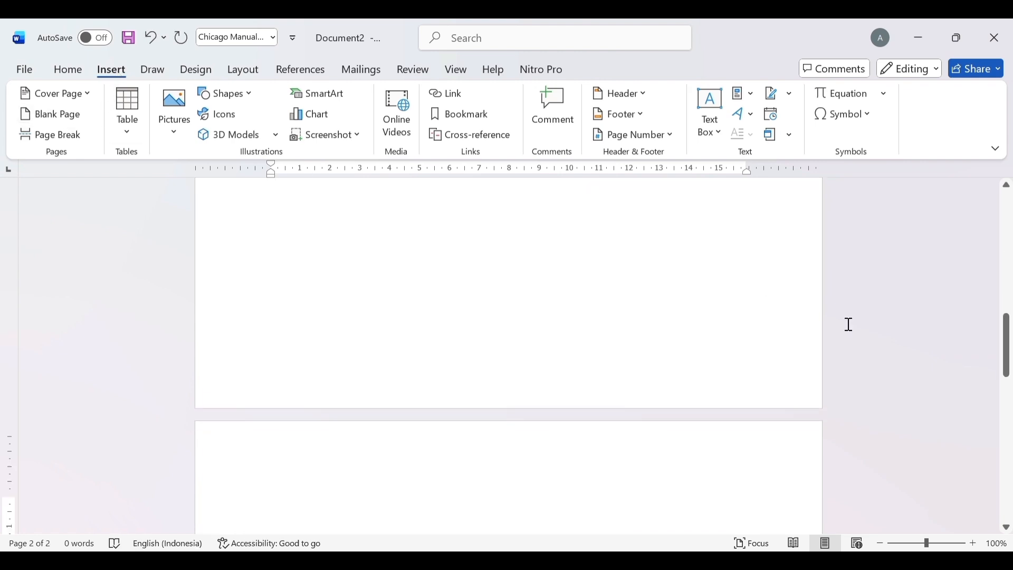
left_click_drag(1009, 345, 1008, 380)
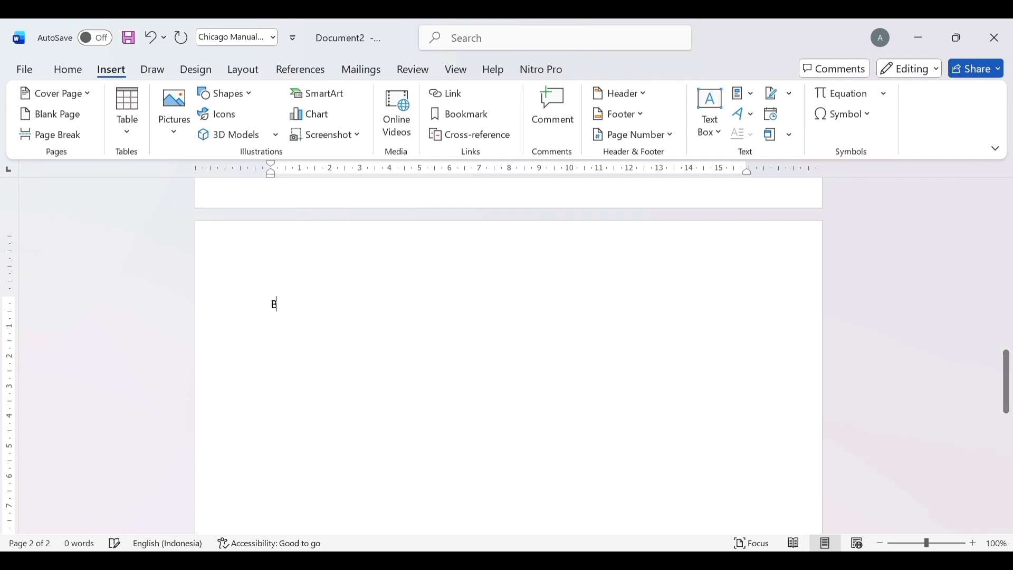
type("BAB I")
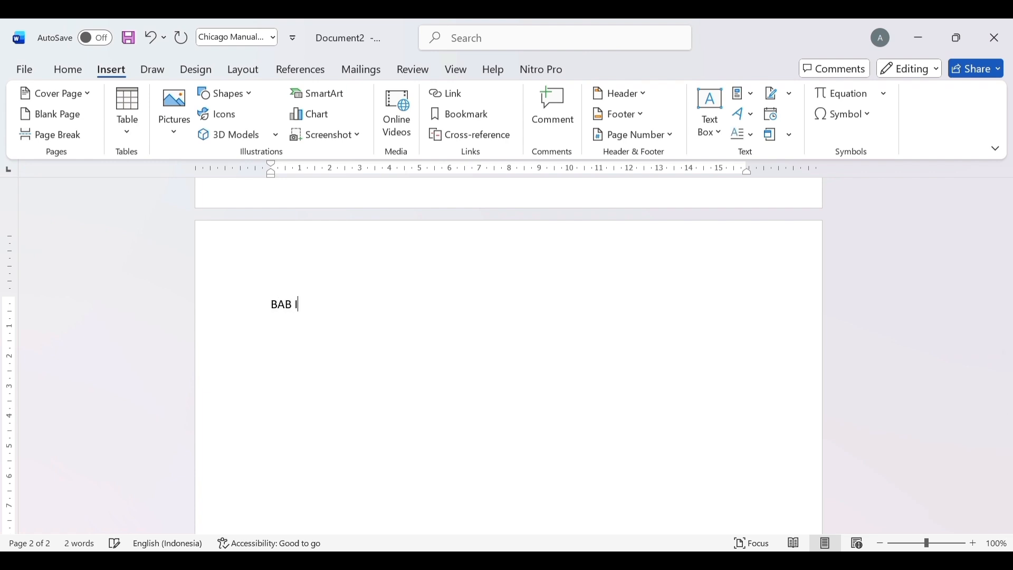
type("PENDAHULUAN")
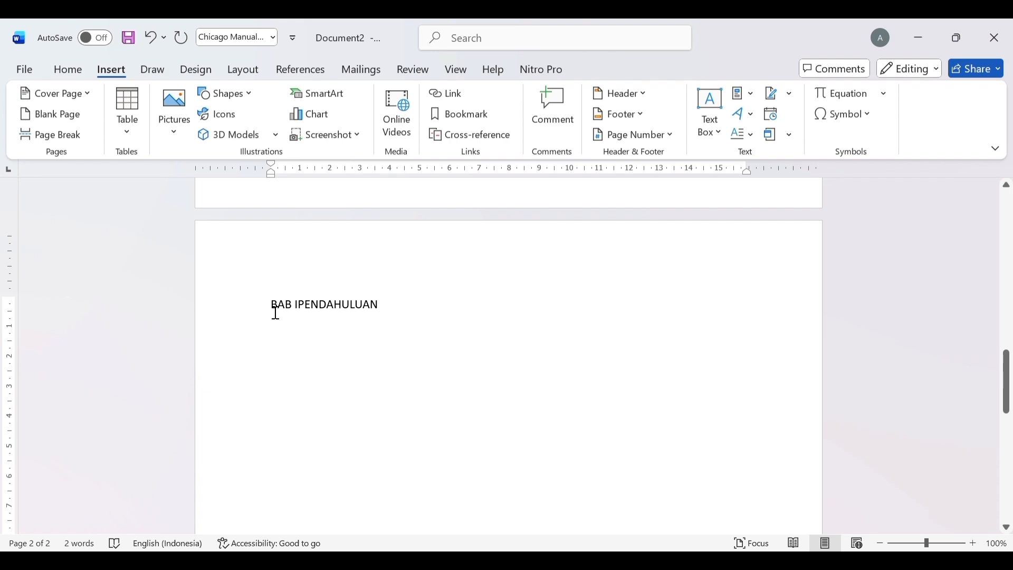
Step: Apply the Heading 1 style to the chapter title and split it into two lines, BAB I and PENDAHULUAN
left_click_drag(274, 306, 405, 315)
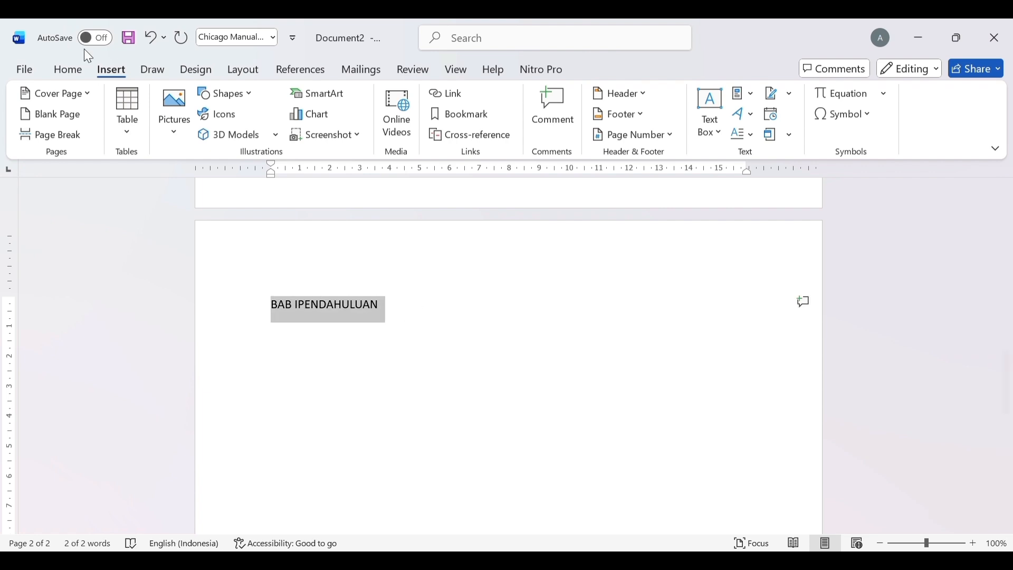
left_click(68, 70)
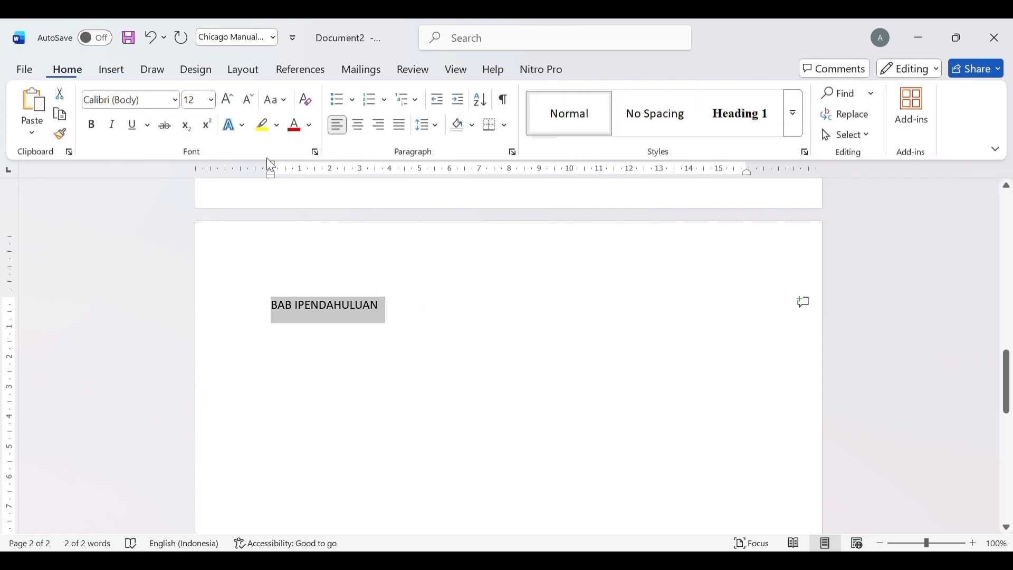
left_click(750, 117)
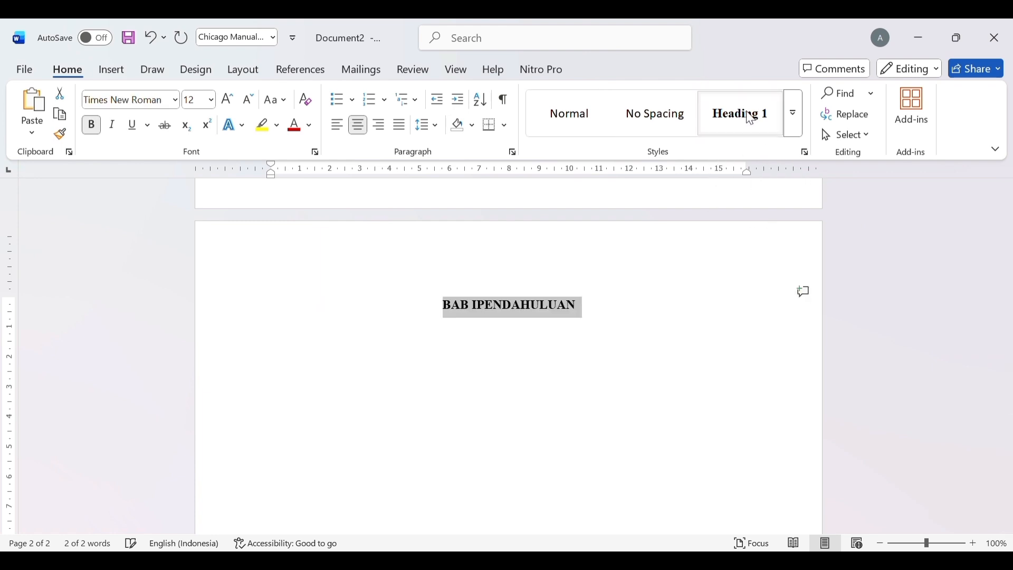
left_click(605, 316)
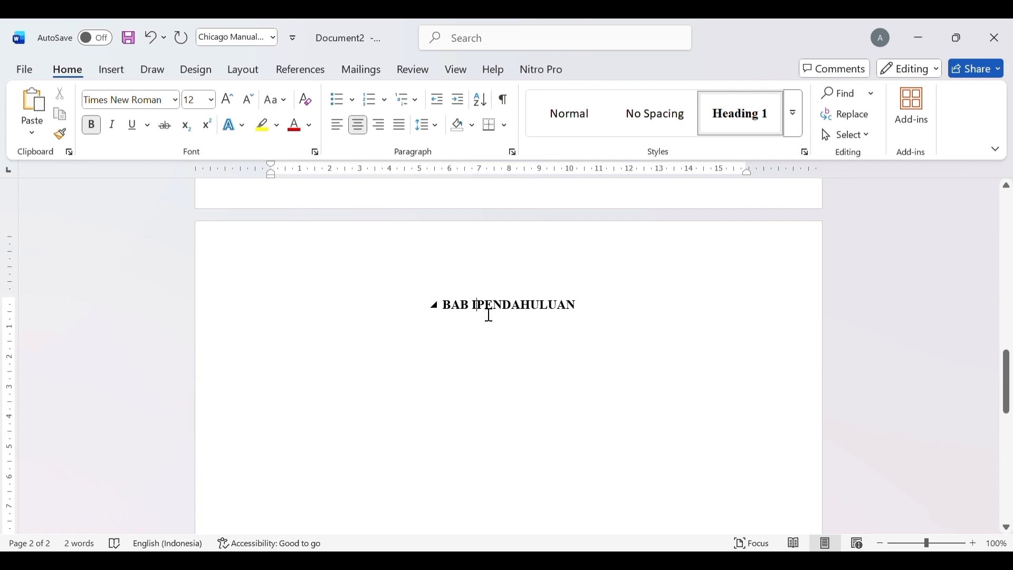
key("Return")
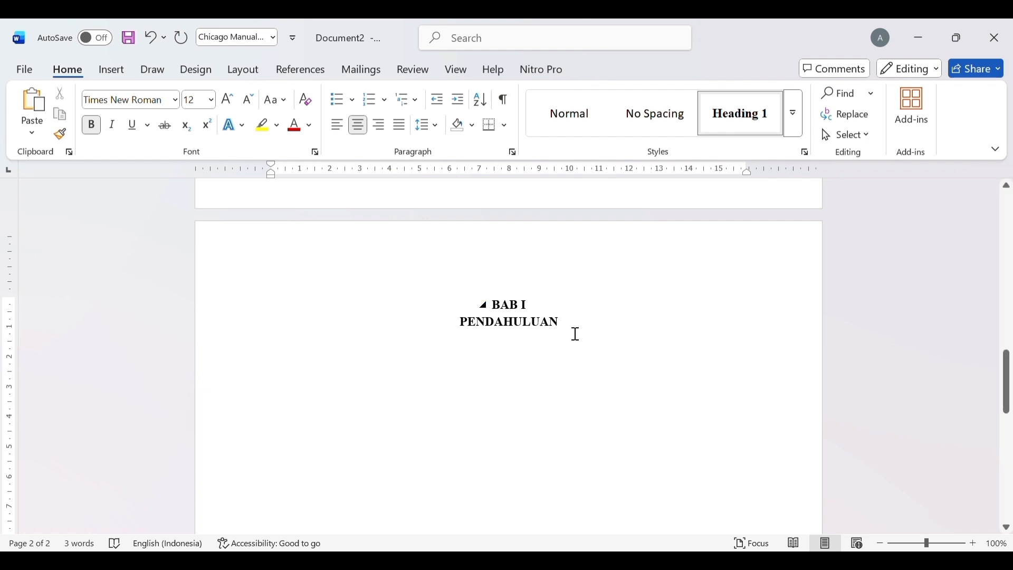
Step: Add the lettered item "A. Latar Belakang" beneath the chapter title
key("Return")
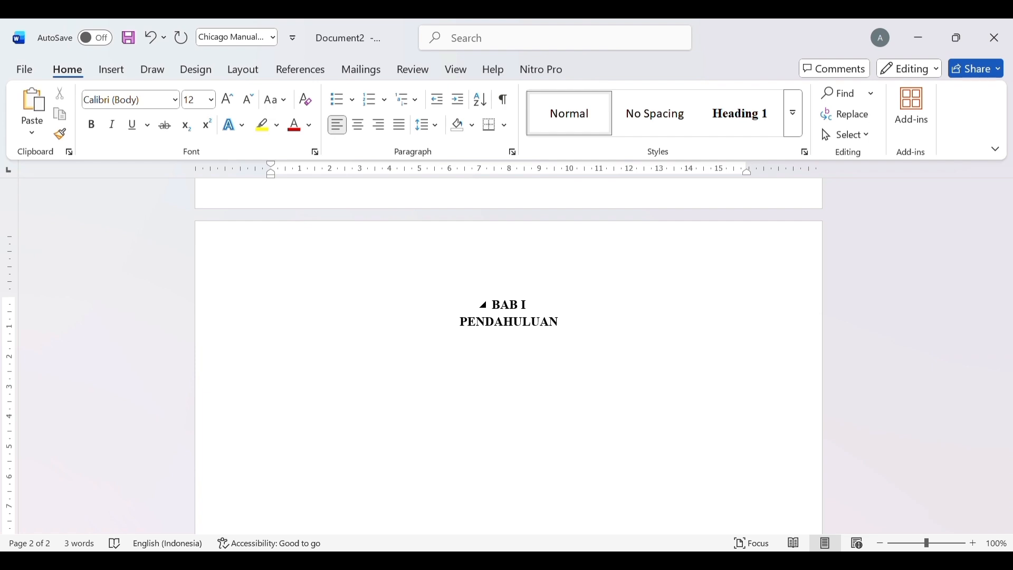
type("A. ")
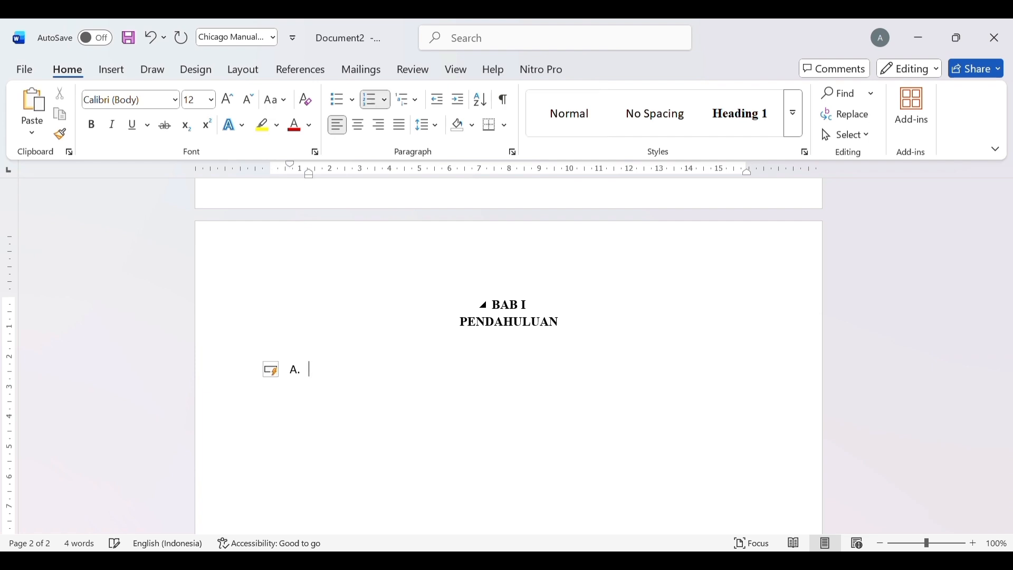
type("Latar Belakang")
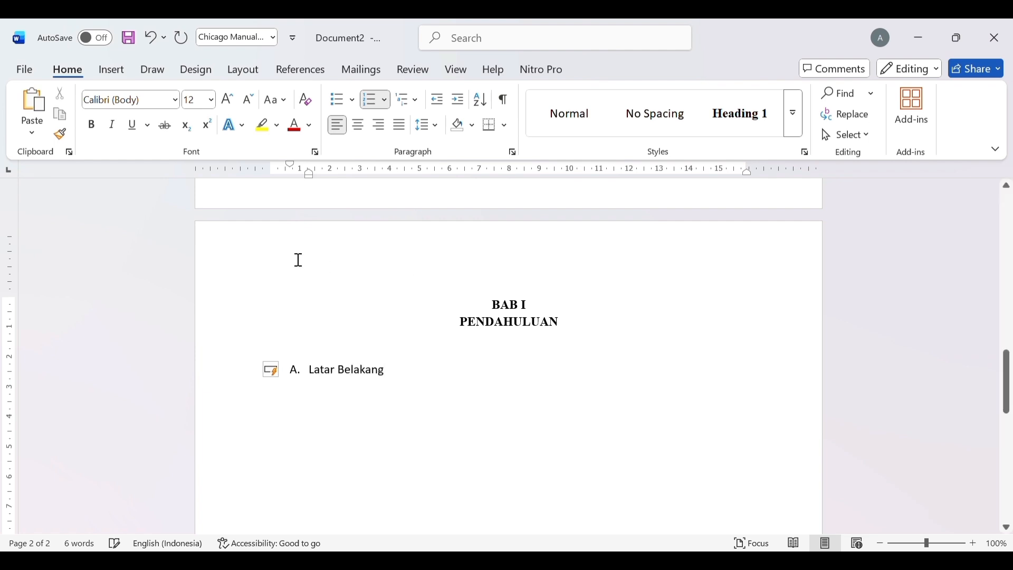
Step: Format Latar Belakang as Heading 2 in bold 12 pt Times New Roman and put the A. numbering back in front of it
left_click_drag(315, 377, 412, 375)
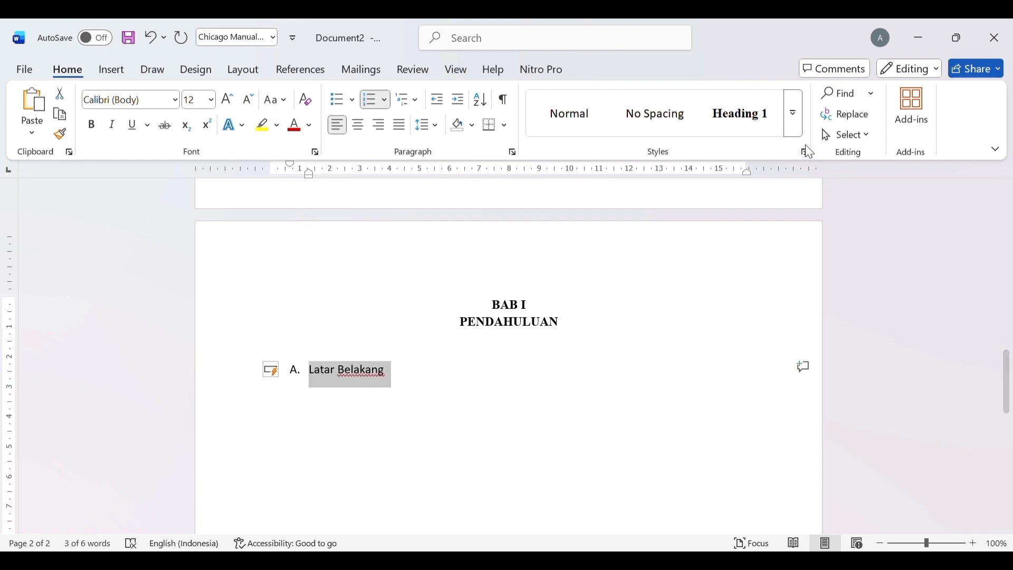
left_click(794, 119)
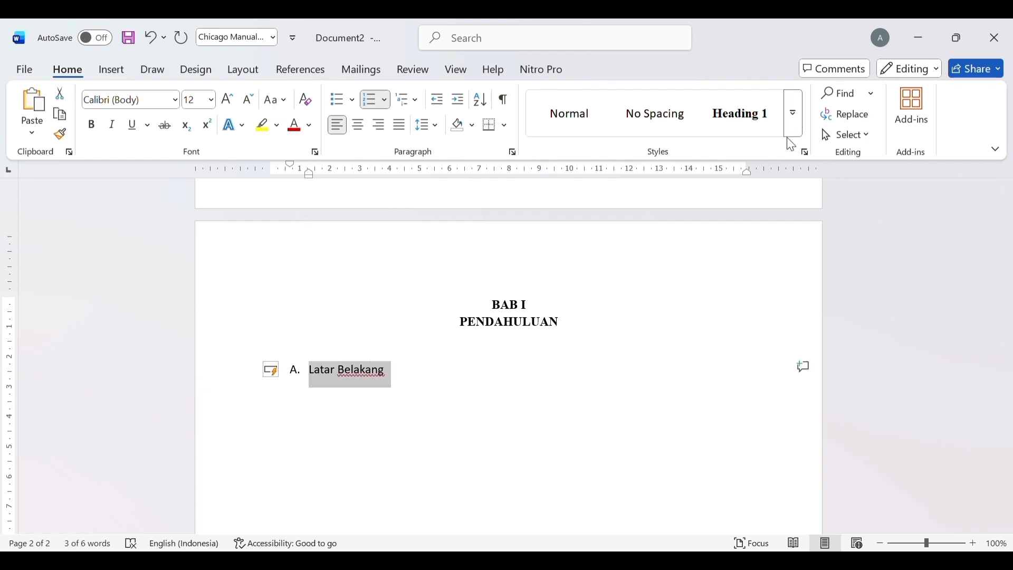
left_click(813, 123)
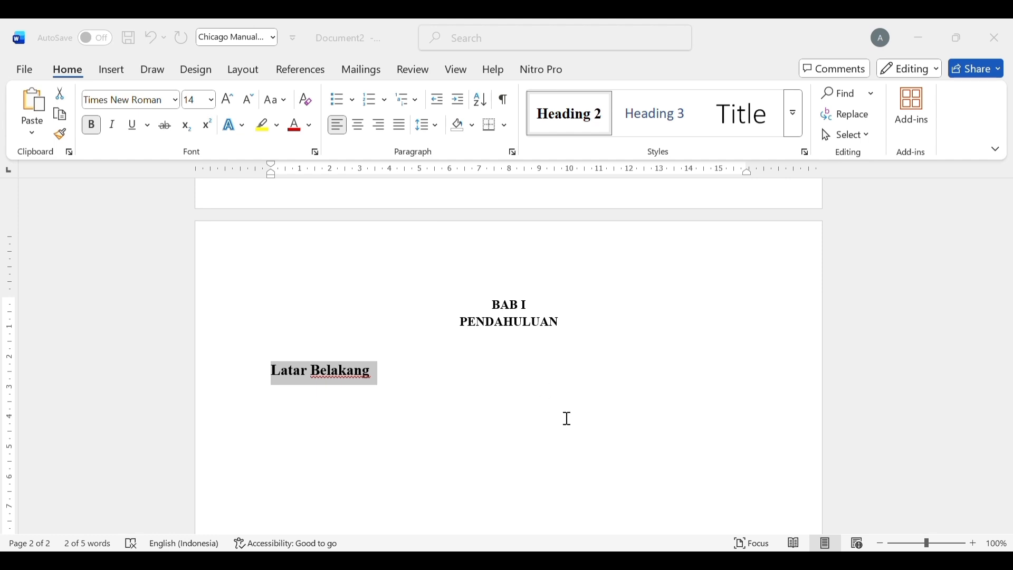
key("ctrl+shift+comma")
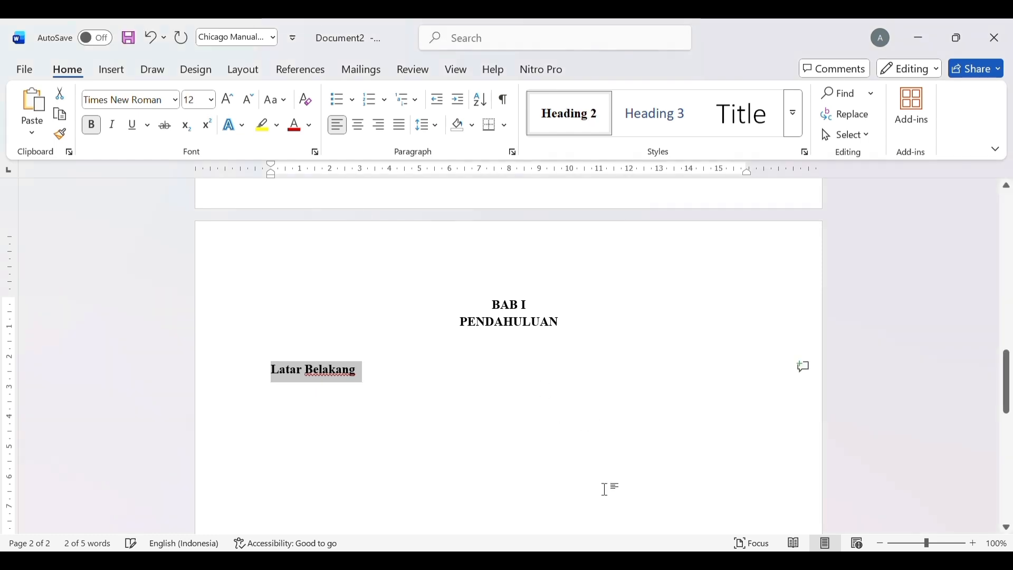
left_click(272, 372)
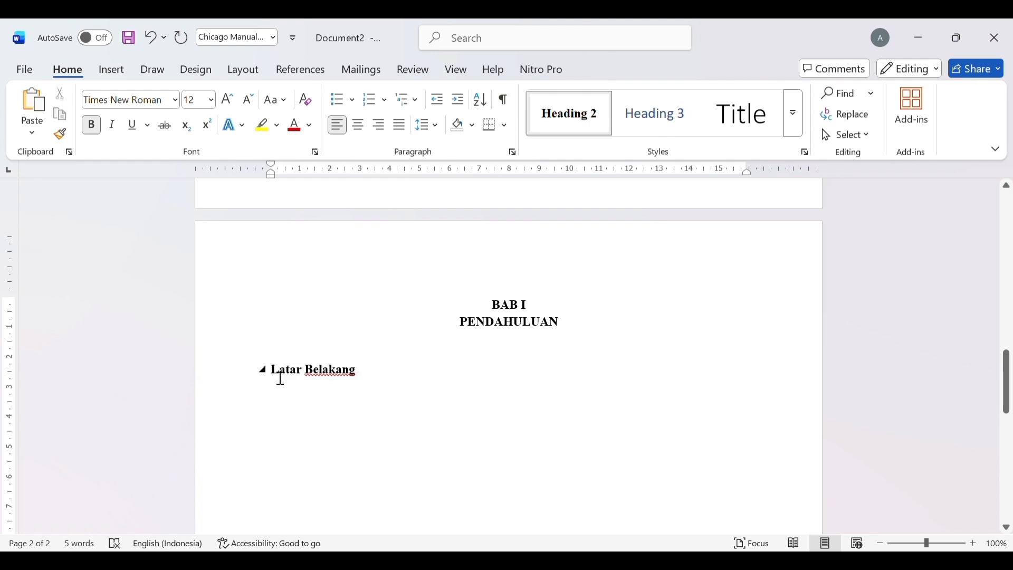
type("A.")
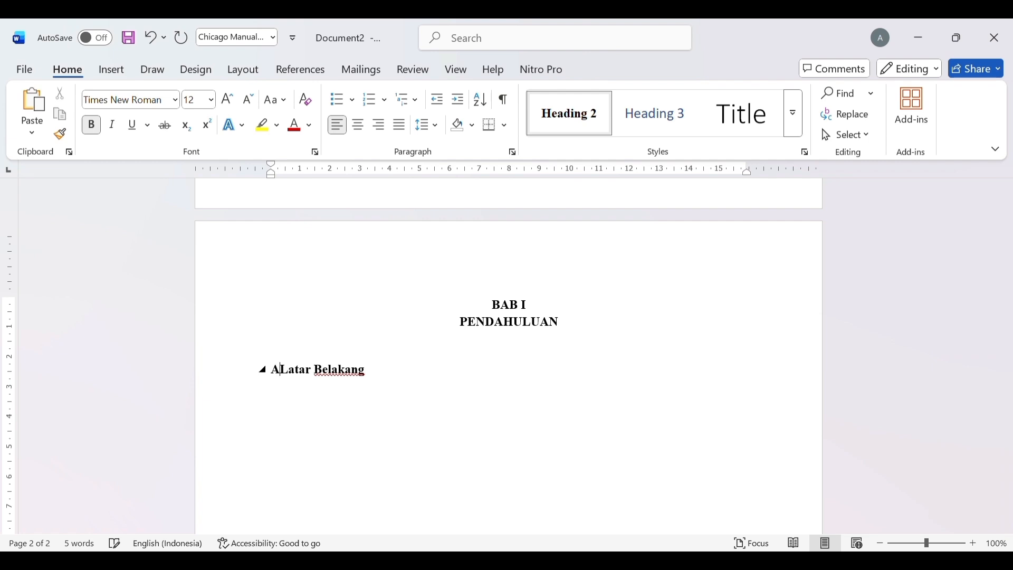
Step: Add an indented line of placeholder text, SDJFNFNFNRGNRUKHGLKHFMBFKMFVMFJ, under the Latar Belakang heading
left_click(415, 385)
key("Return")
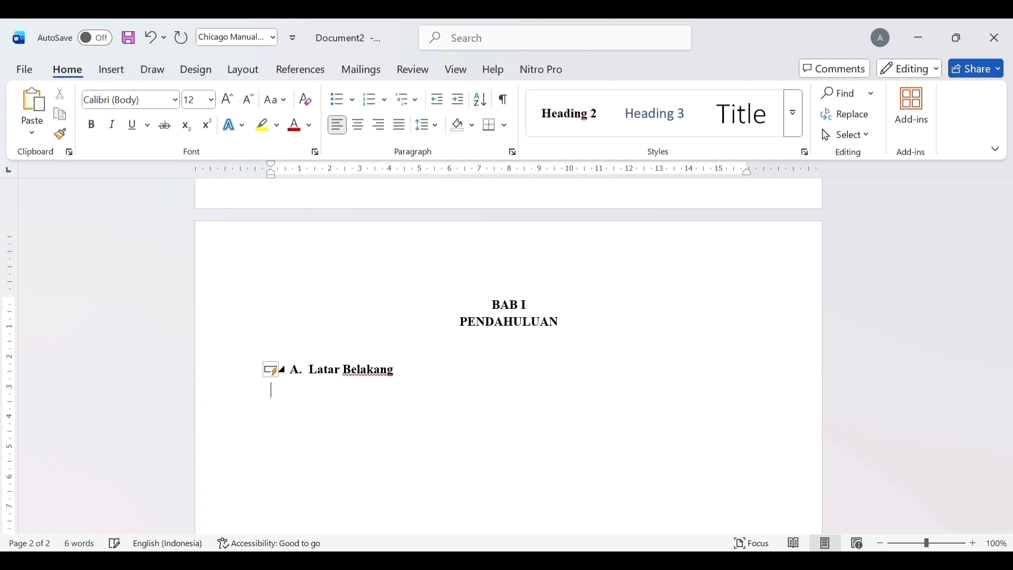
key("Tab")
type("SDJFNFNFNRGNRUKHGLKHFMBFKMFVMFJ")
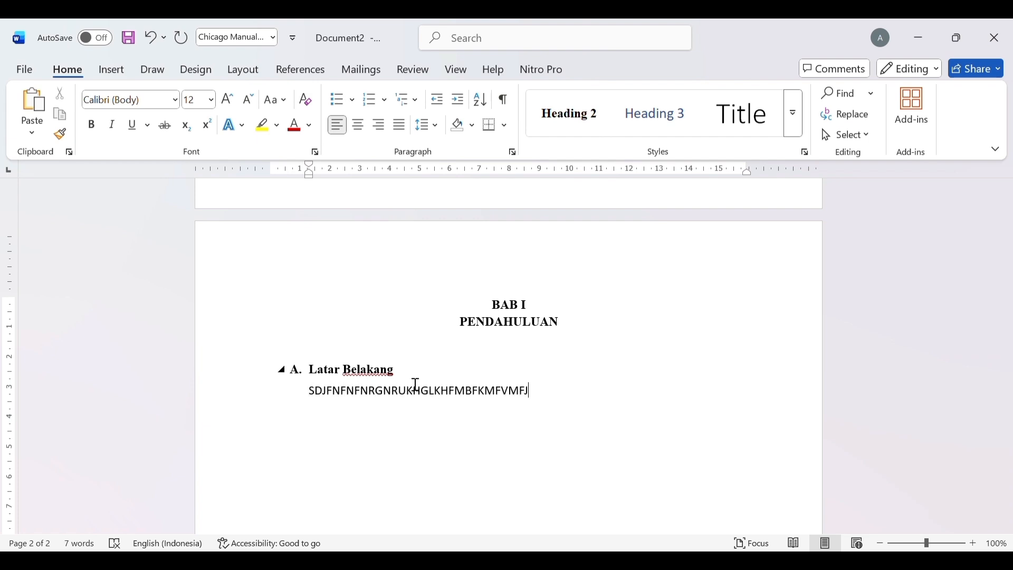
key("Return")
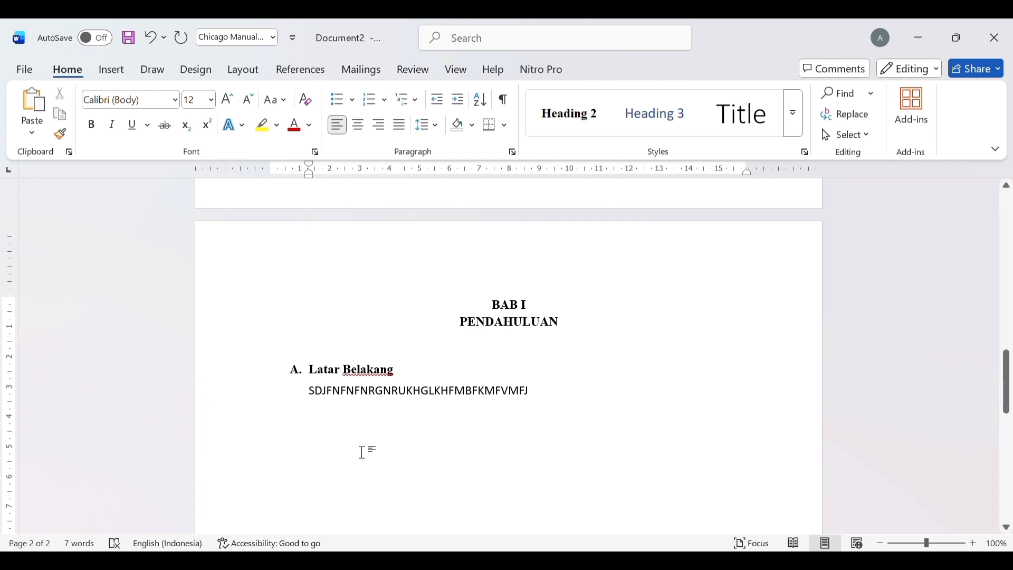
Step: Add the lettered item "B. Rumusan Masalah" below the placeholder text of section A
type("B. ")
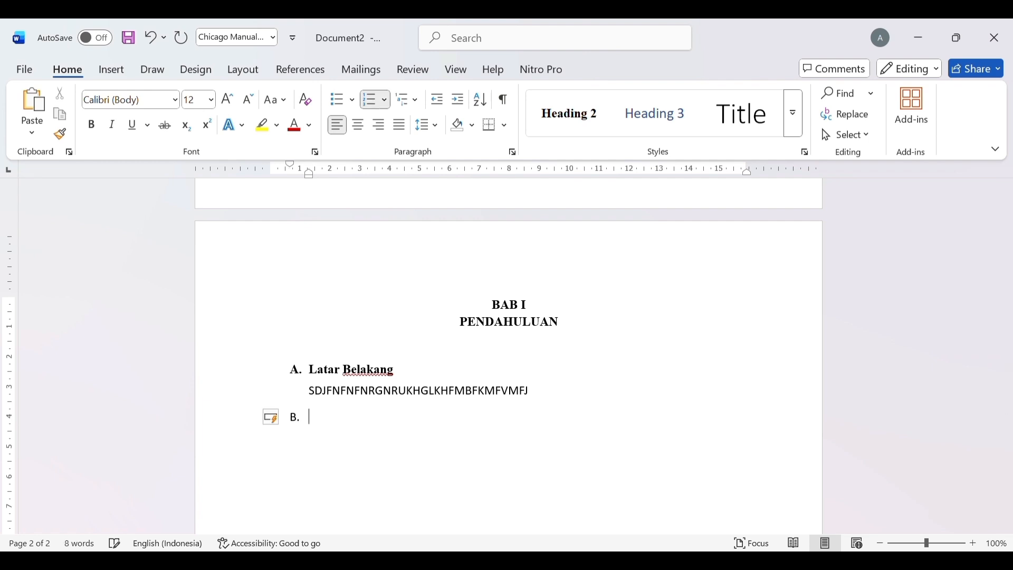
type("Rumu")
type("sam")
type("Mas")
type("alah")
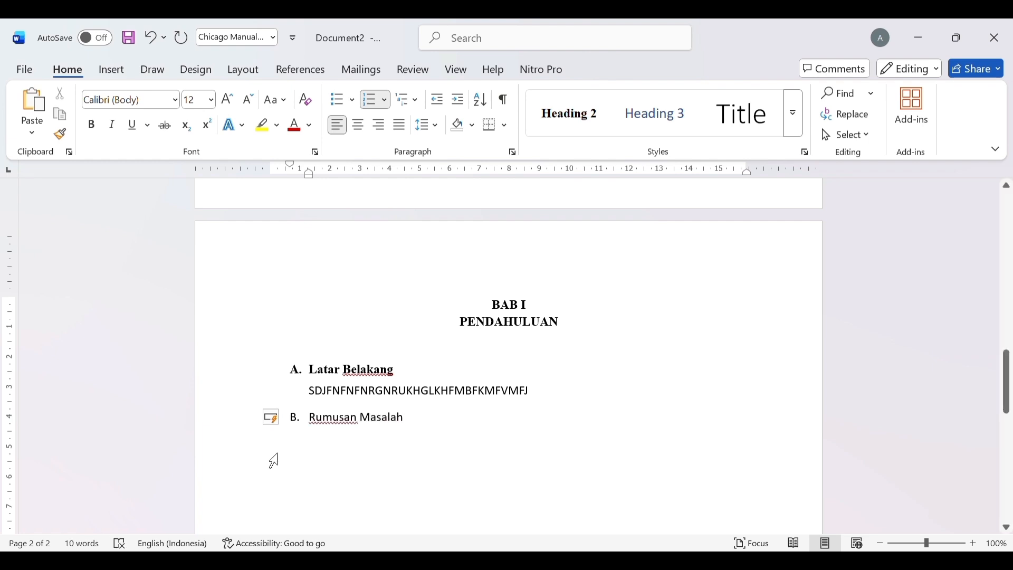
Step: Apply the Heading 2 style to Rumusan Masalah and put the B. numbering back in front of it
left_click_drag(317, 431, 416, 436)
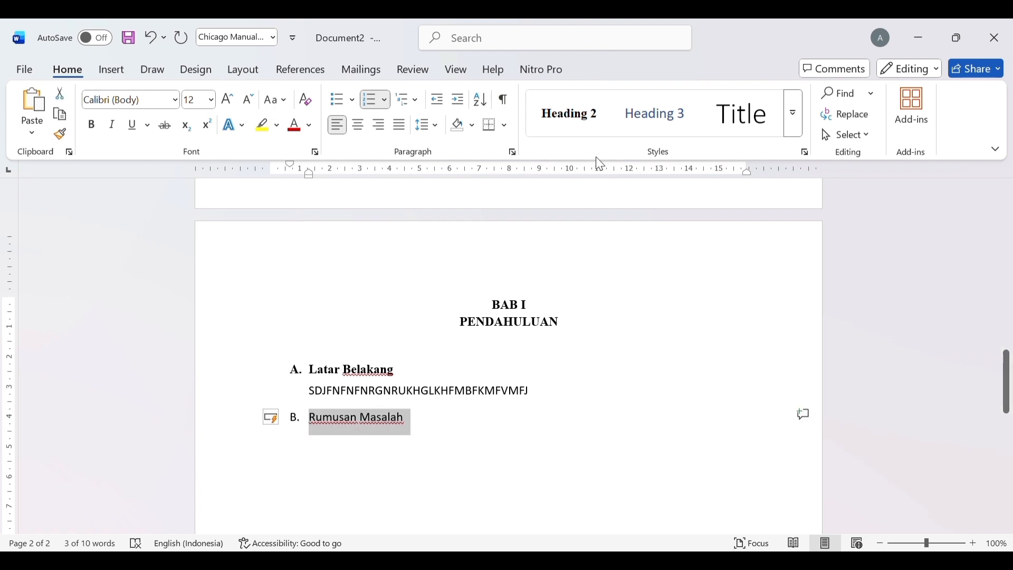
left_click(579, 120)
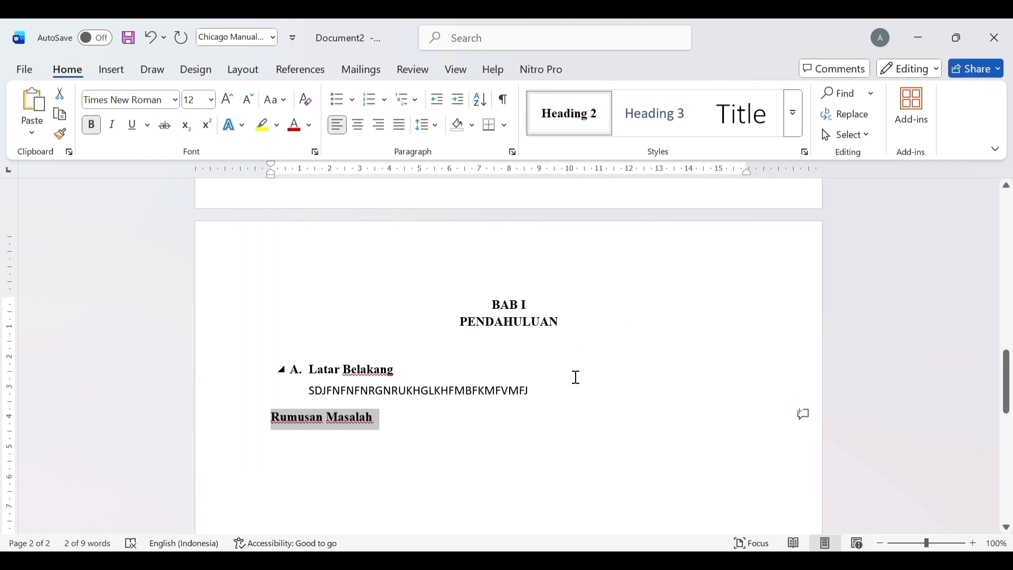
left_click(280, 422)
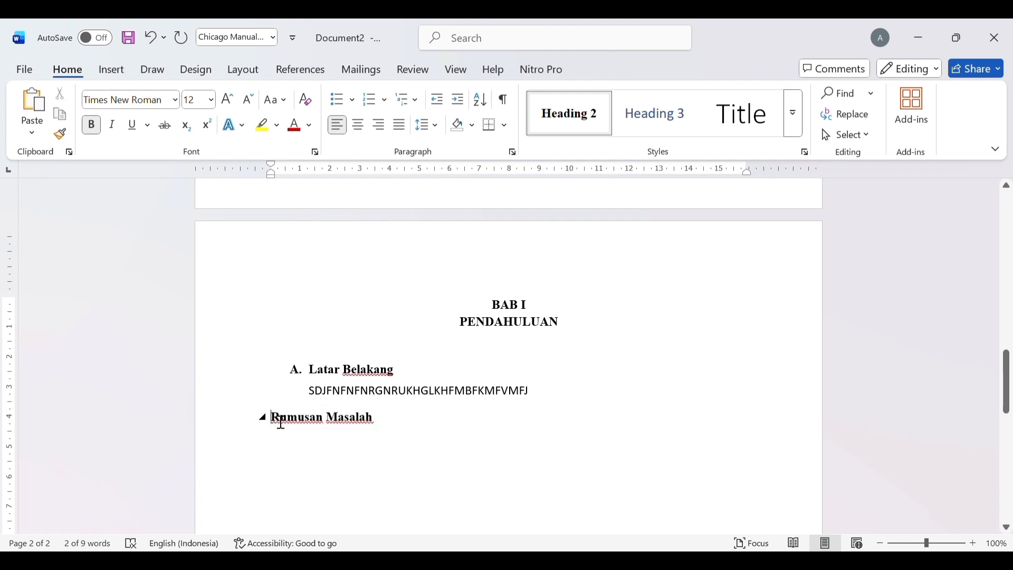
type("B.")
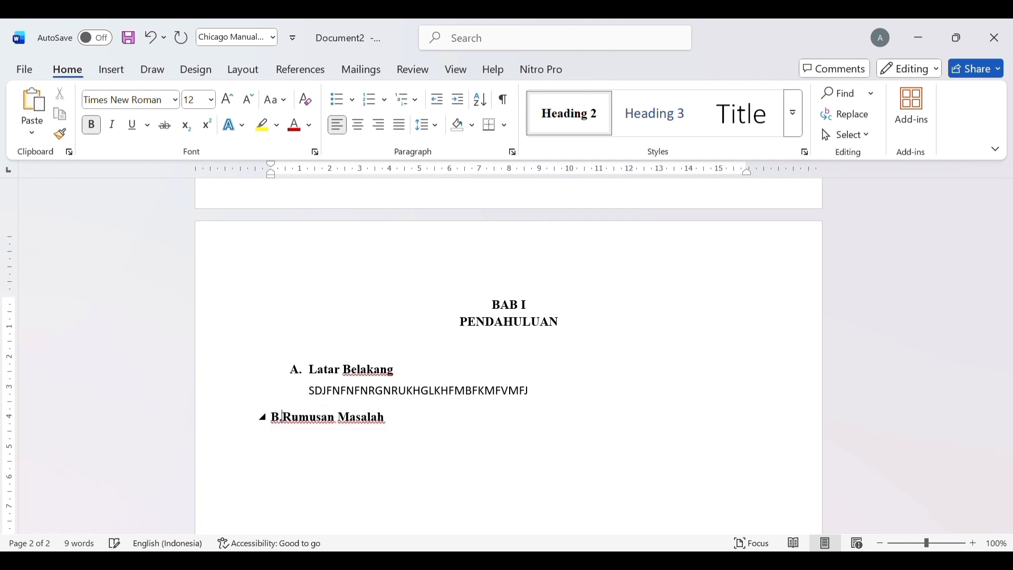
Step: Add an indented line of placeholder text, SUGHRIUGVBJCGFJFNGKFNF, under the Rumusan Masalah heading
left_click(432, 431)
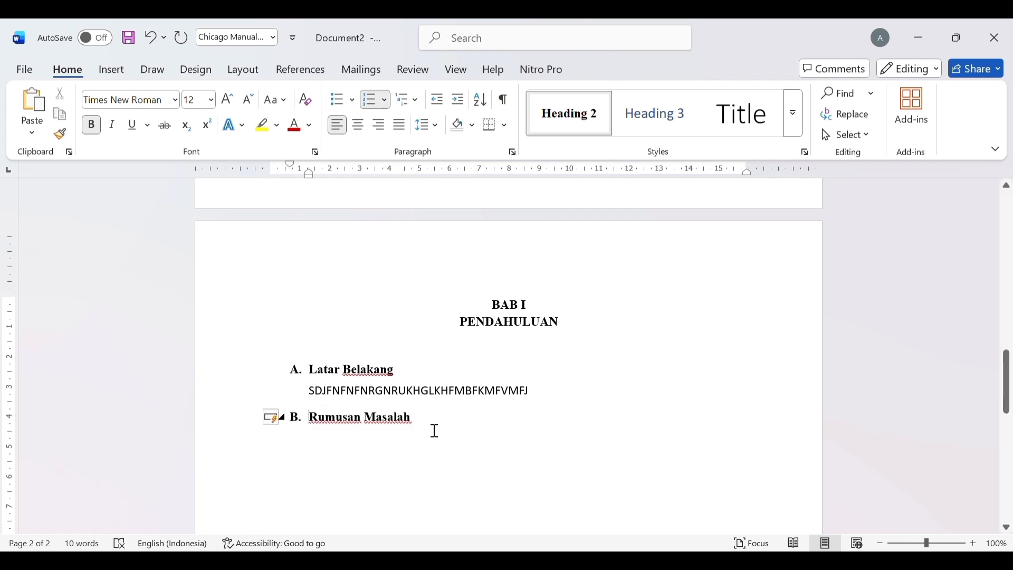
key("Return")
key("Tab")
type("SUGHR")
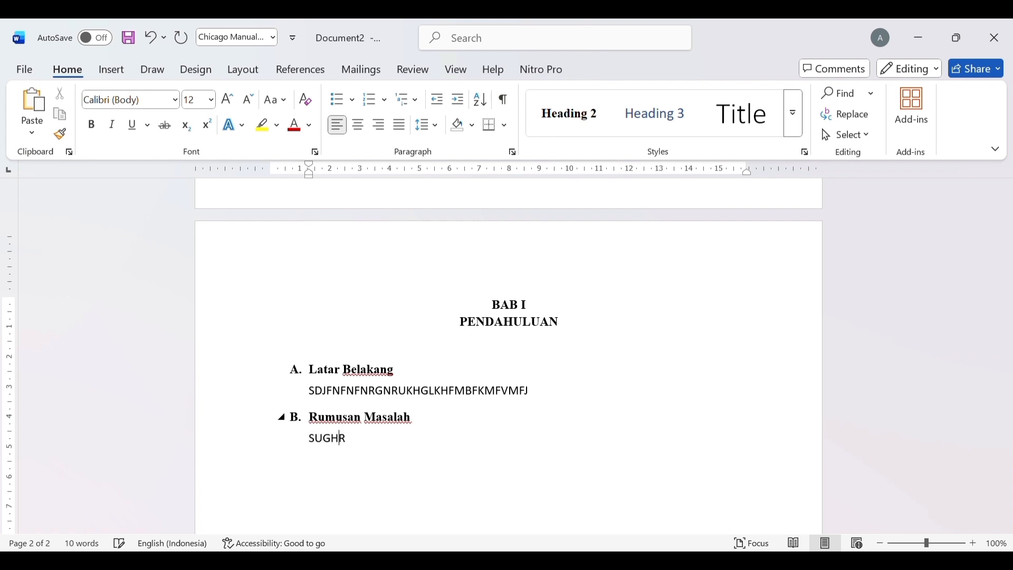
type("IUGVBJCGFJFNGKFNF ")
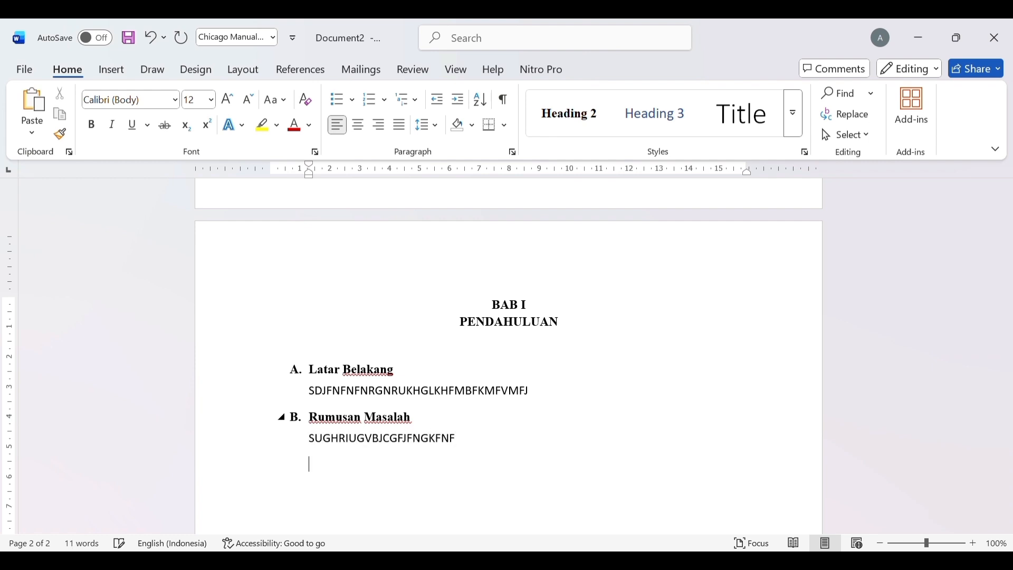
Step: Add the item "C. Tujuan" below section B and format it as Heading 2 with its C. numbering re-entered
type("C. Tuju")
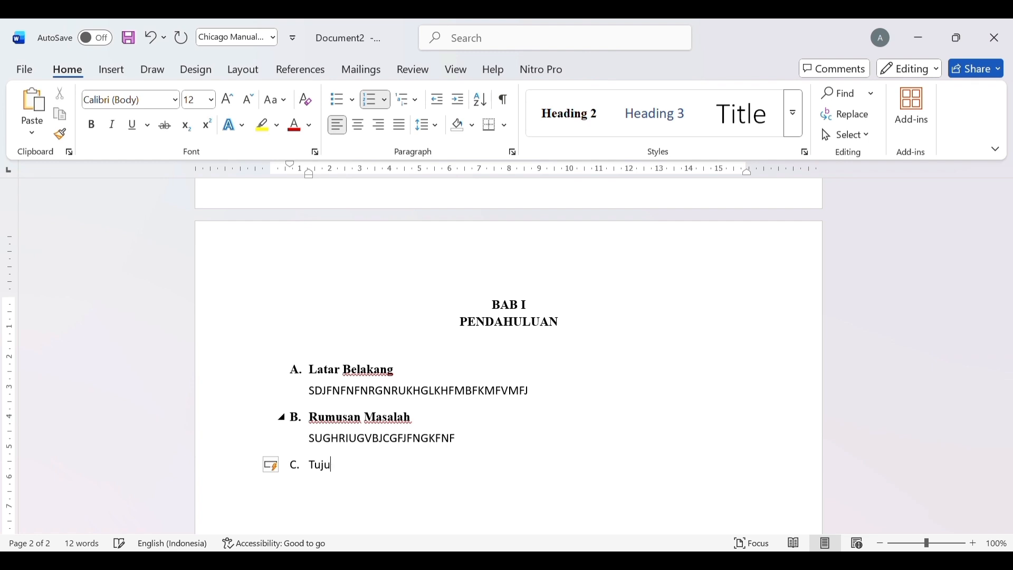
type("an")
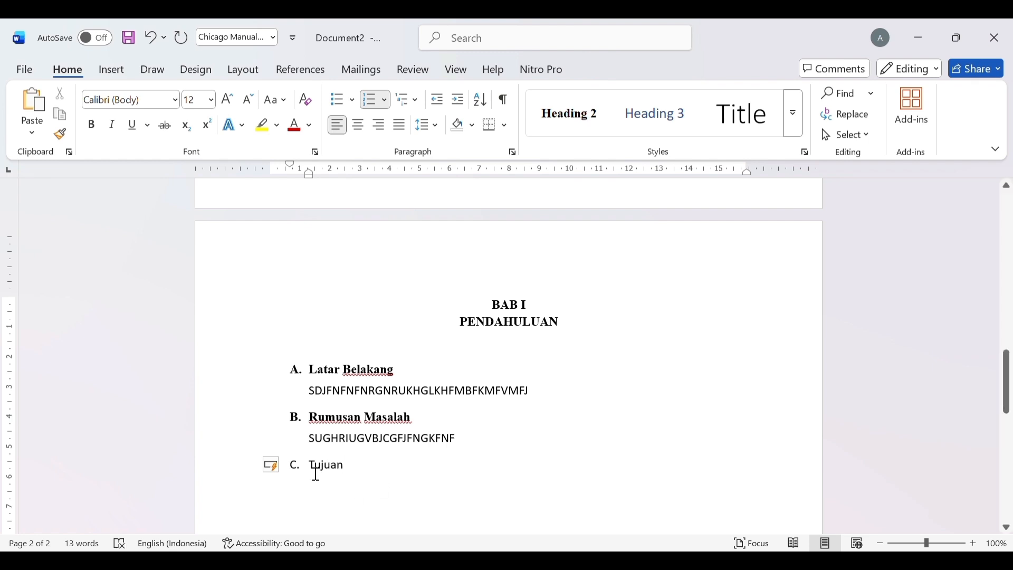
left_click_drag(316, 473, 378, 475)
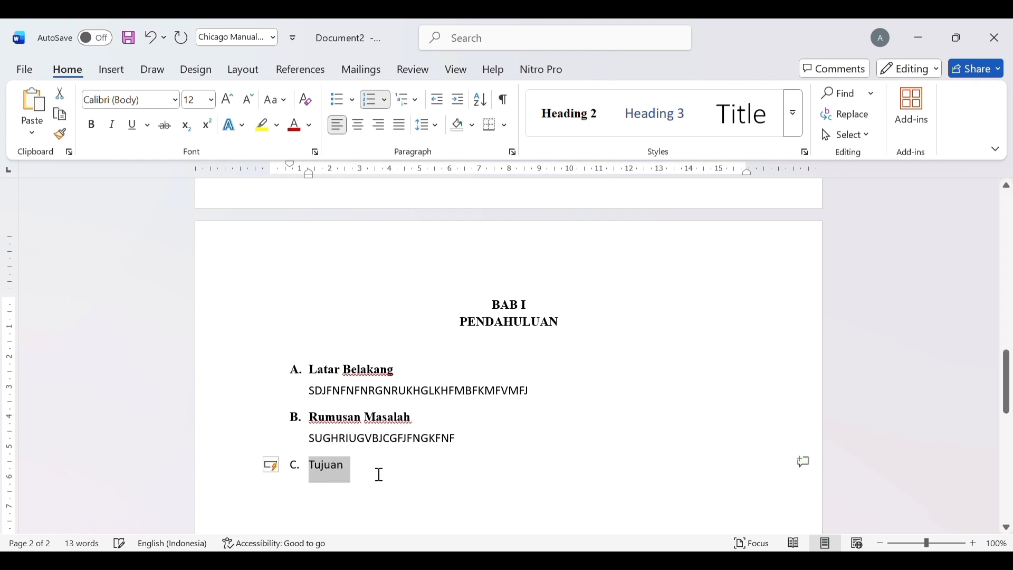
left_click(576, 130)
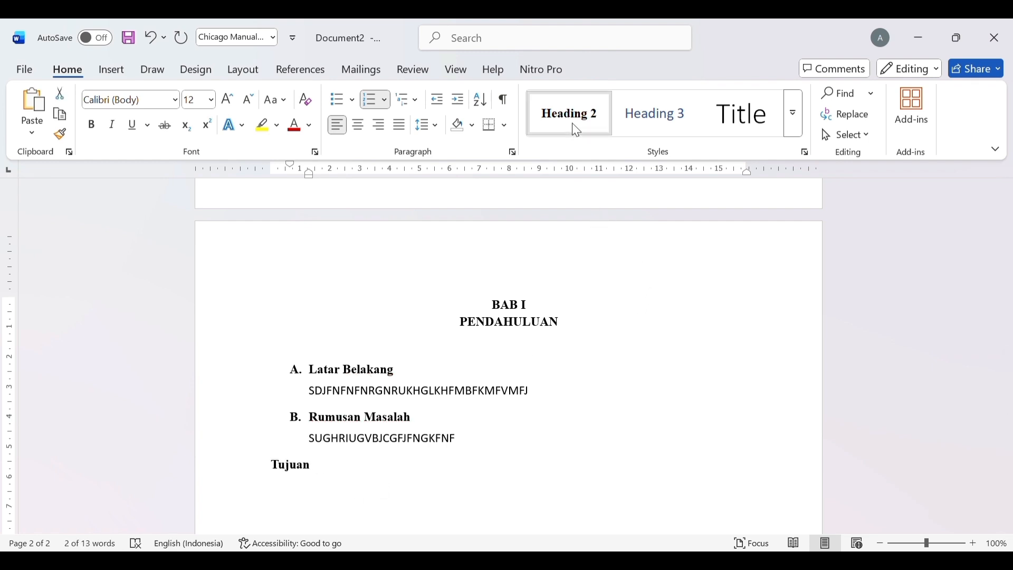
left_click(277, 470)
type("C.")
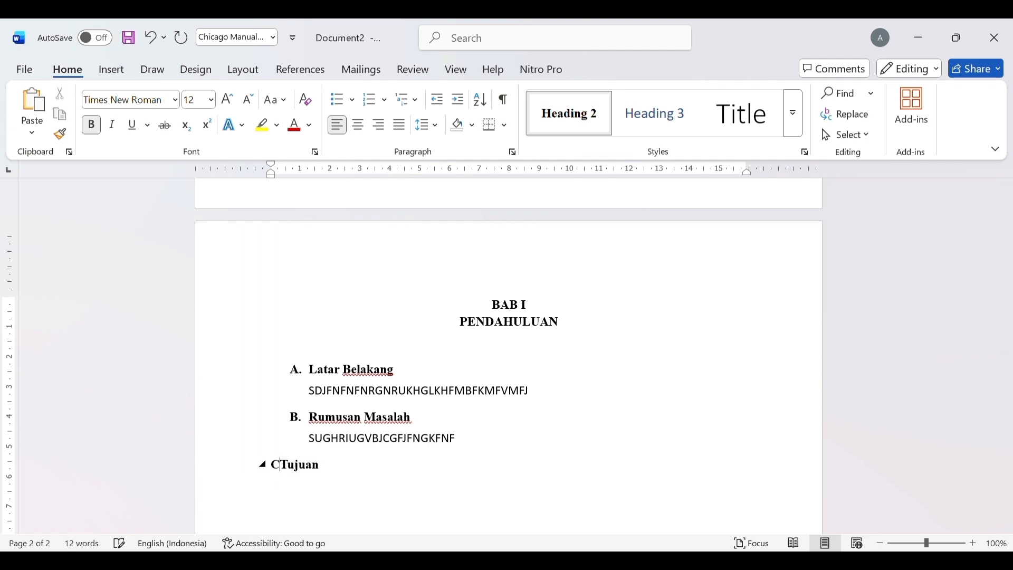
Step: Add an indented line of placeholder text, DFYGHUGTRGJTIRG, under the Tujuan heading
left_click(362, 475)
key("Return")
key("Tab")
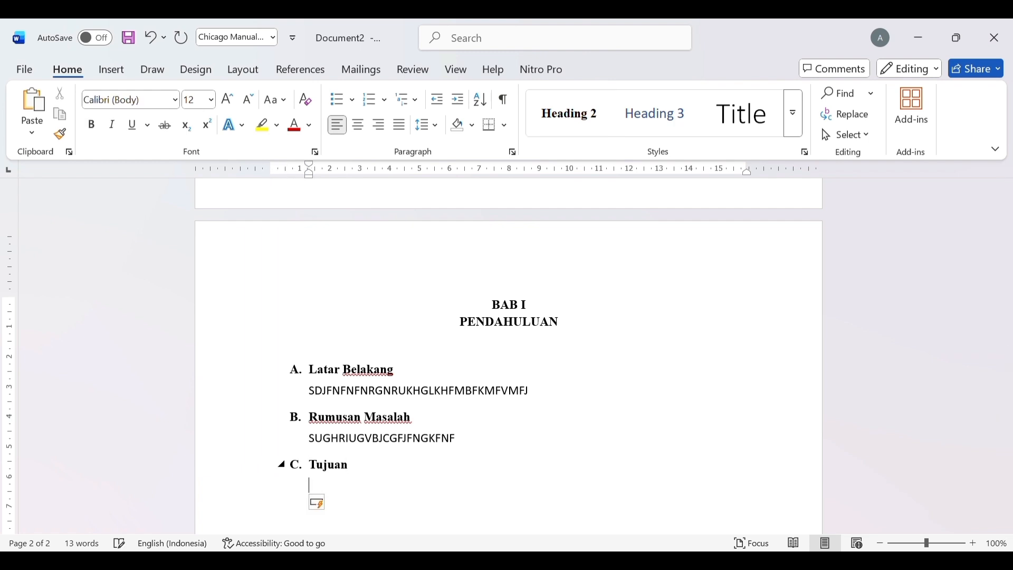
type("DFYGHUGTRGJTIRG")
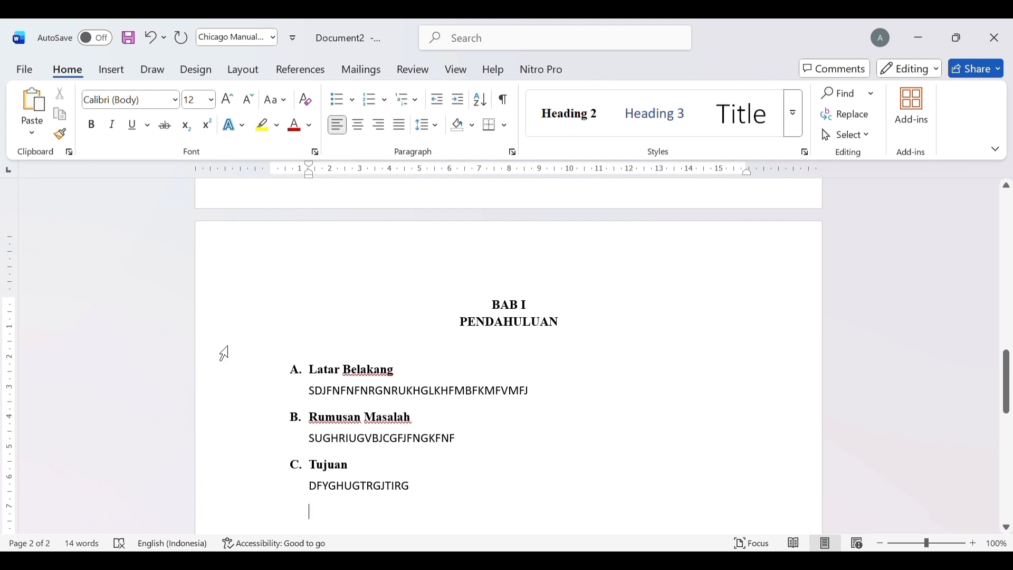
Step: Insert a new page after section C and enter the chapter title text BAB II PEMBAHASAN on it
left_click(111, 70)
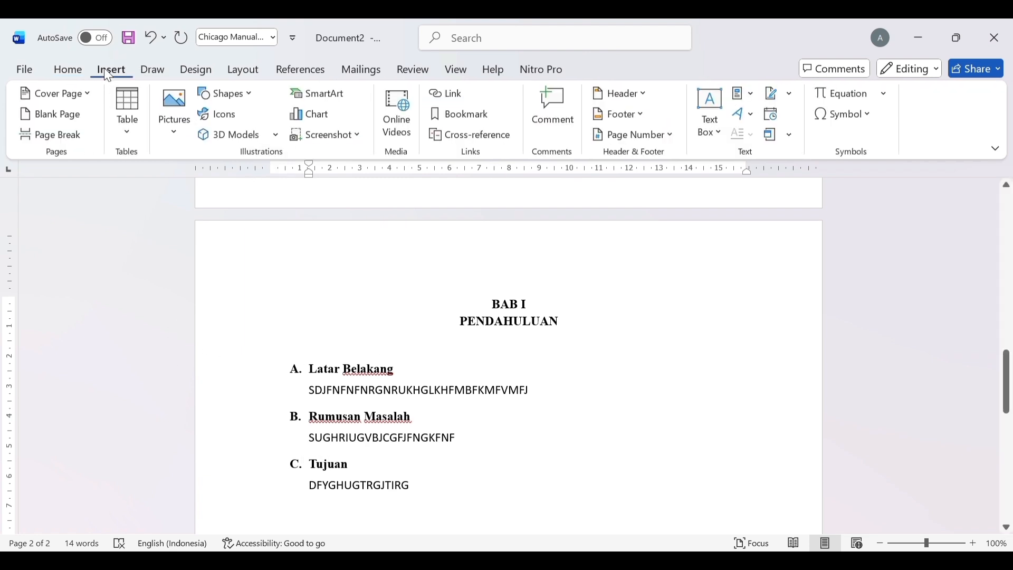
left_click(57, 117)
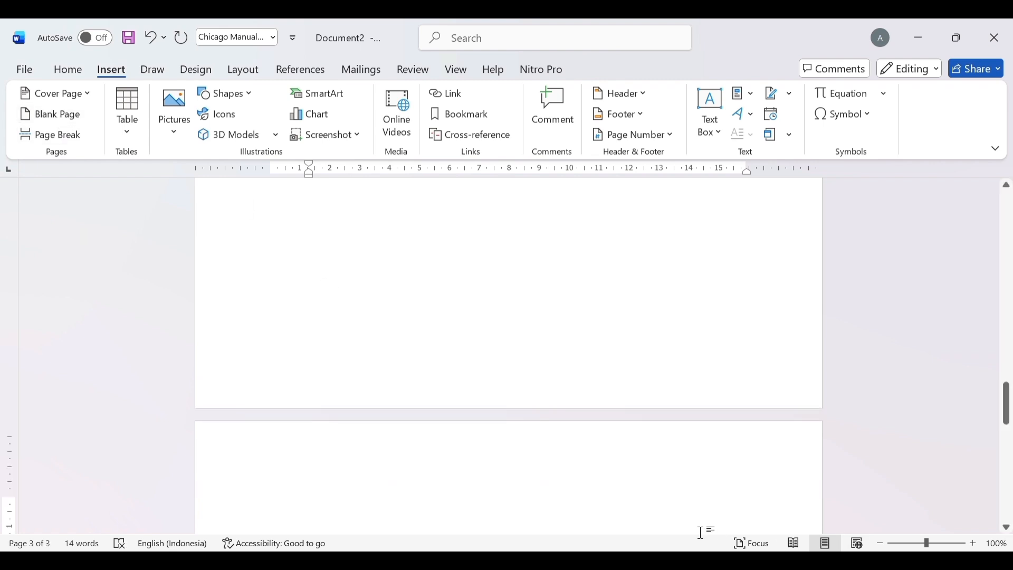
type("B")
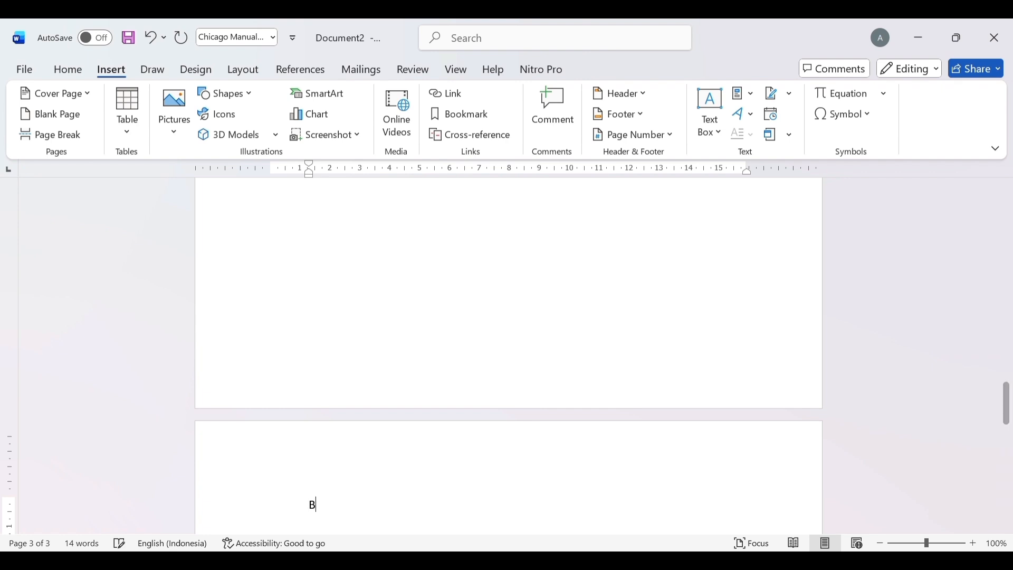
type("AB II")
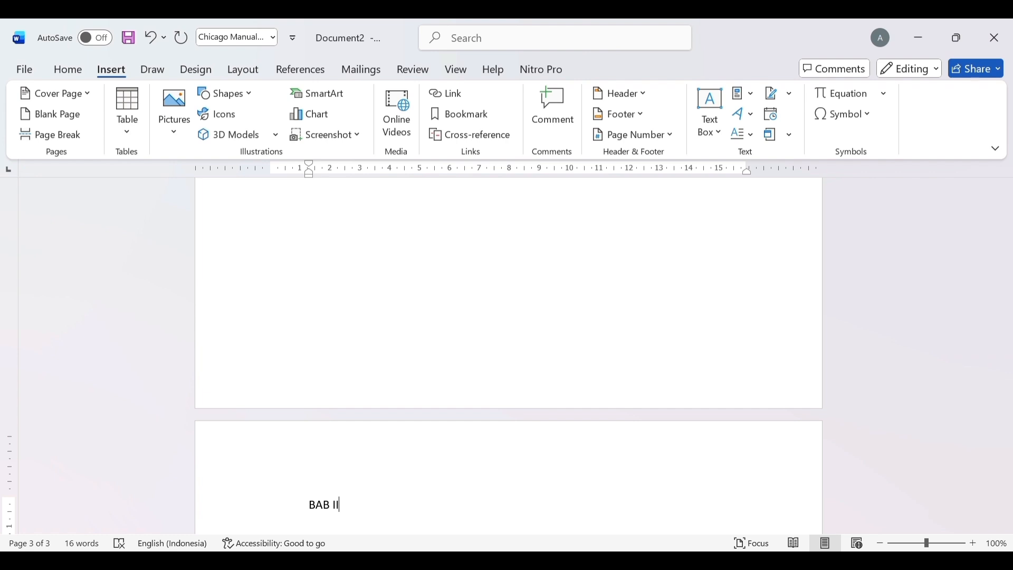
type("PEMBAHASAN")
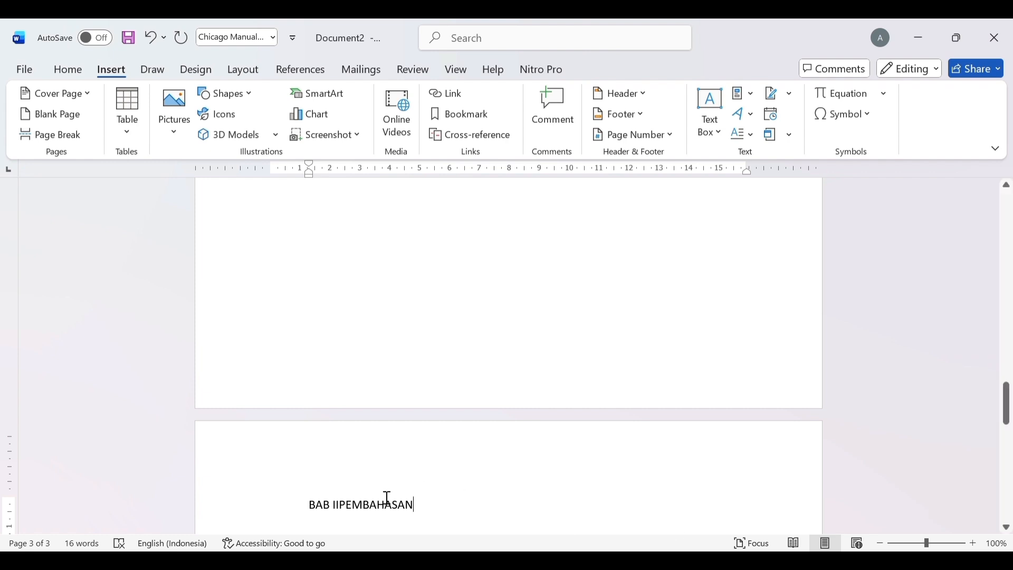
Step: Apply the Heading 1 style to the BAB II PEMBAHASAN title and break it into two lines before PEMBAHASAN
left_click_drag(317, 513, 484, 505)
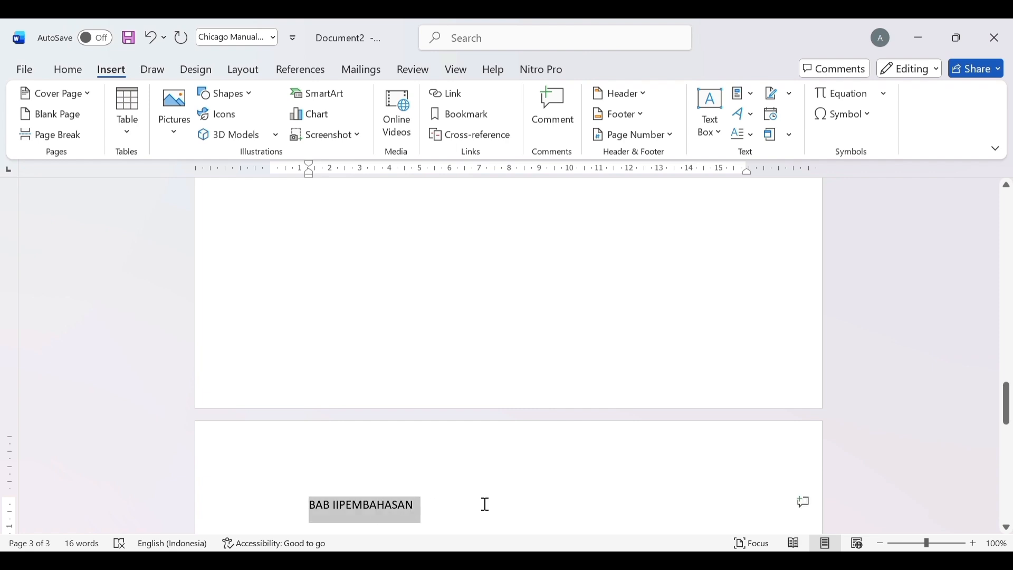
left_click(68, 70)
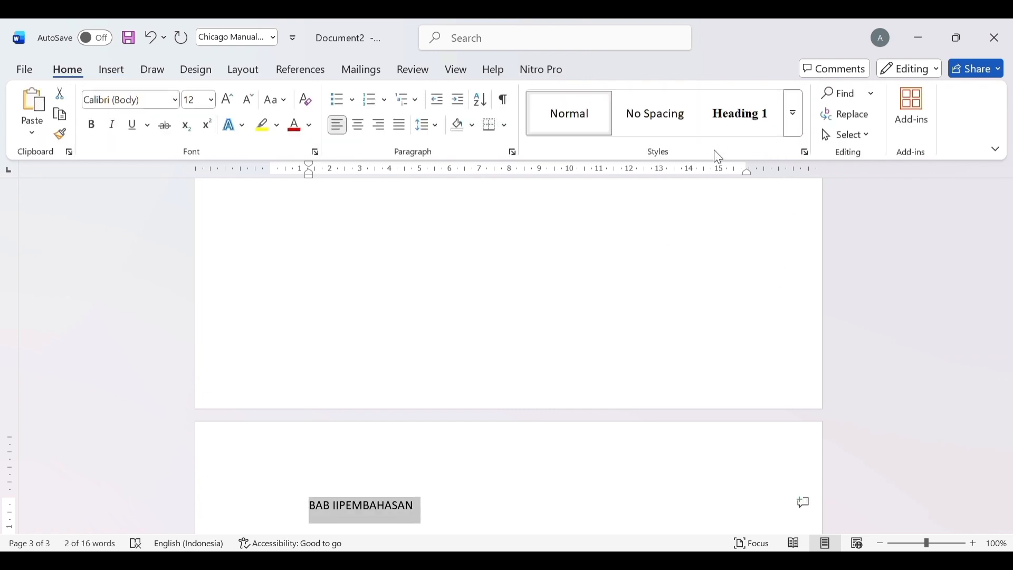
left_click(752, 126)
left_click(749, 124)
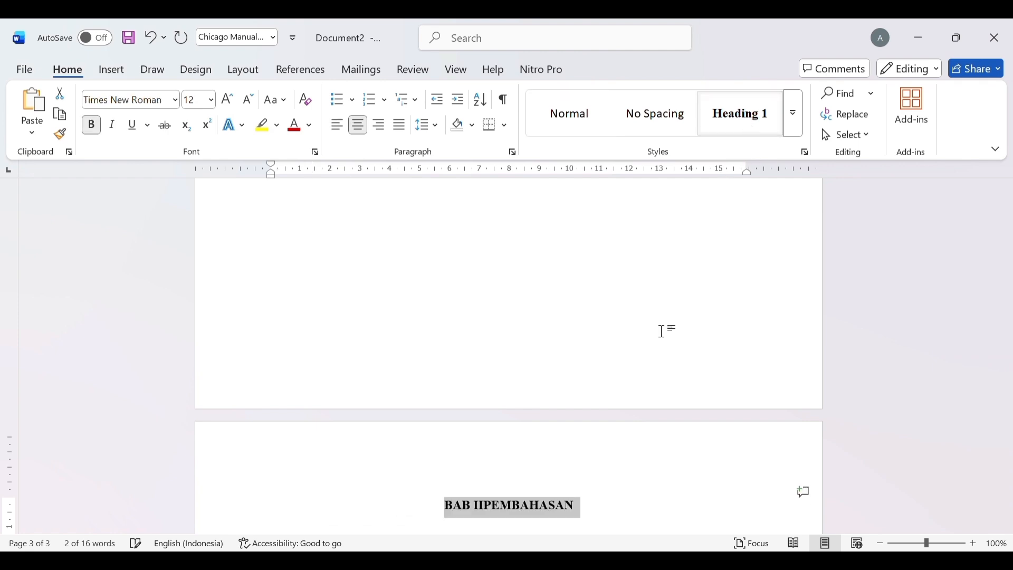
left_click(485, 502)
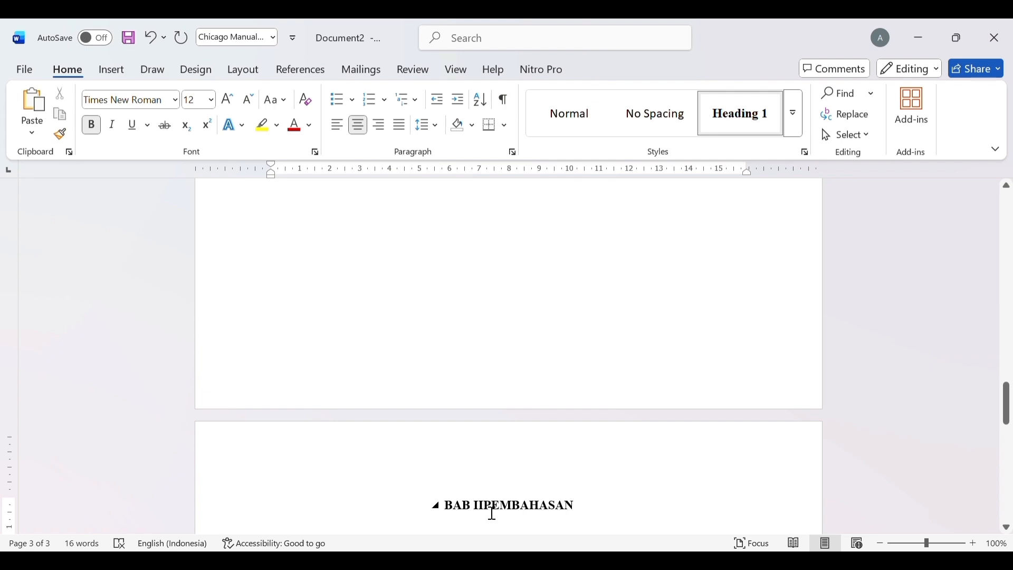
key("Return")
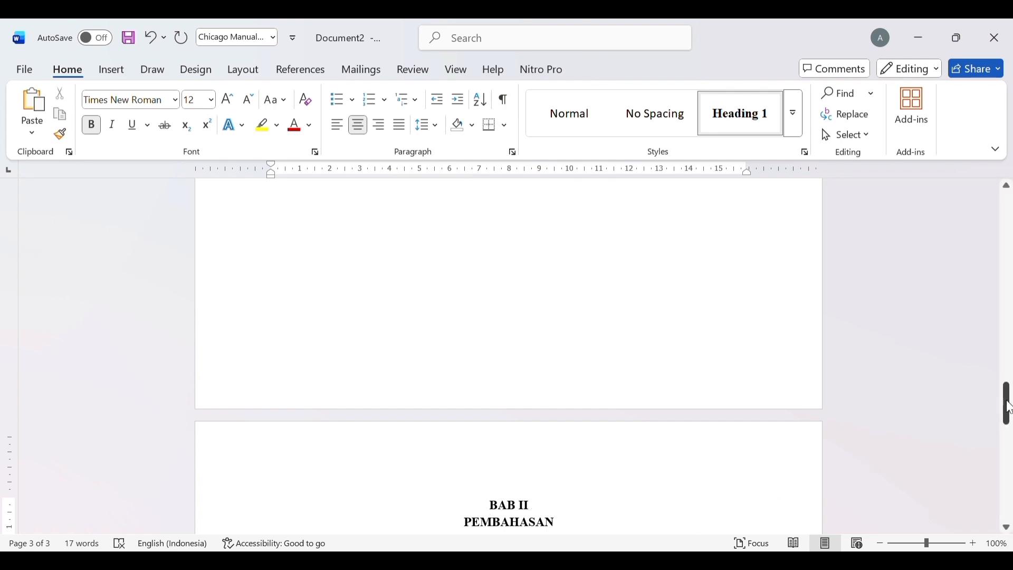
Step: Add the lettered item "A. Definisi Hukum" below the BAB II PEMBAHASAN title
left_click_drag(1008, 406, 1007, 427)
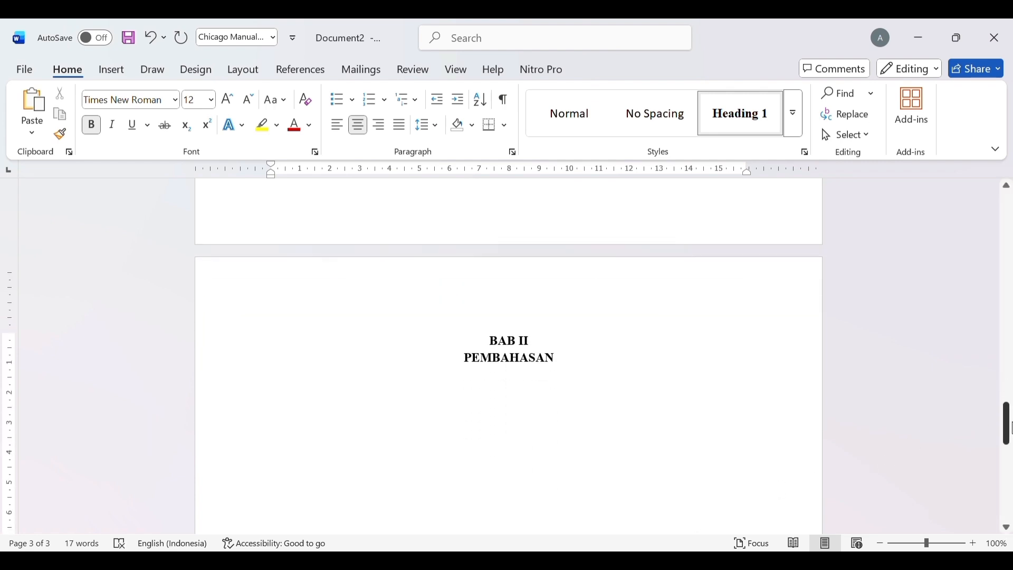
left_click(576, 368)
key("Return")
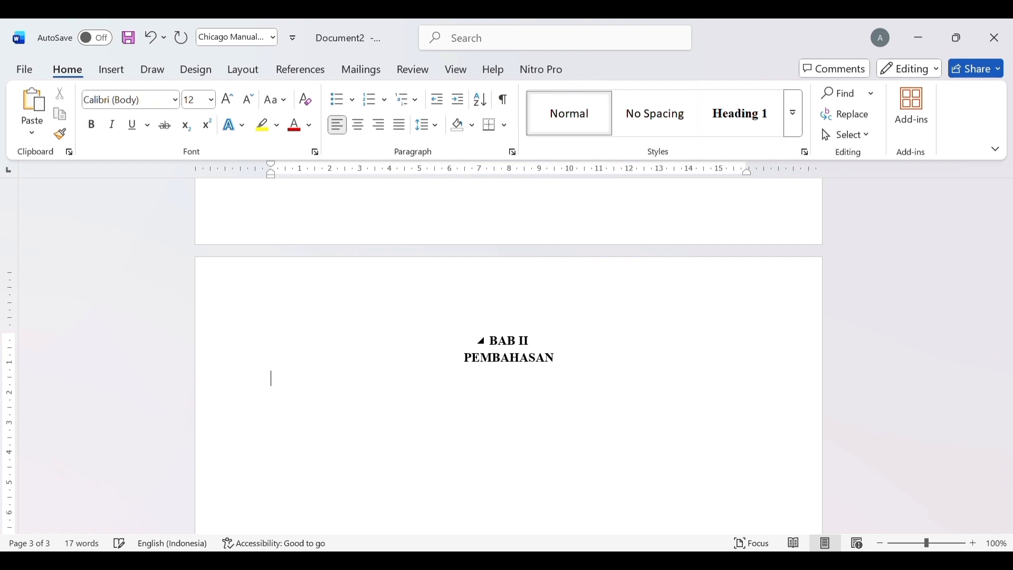
type("A. P")
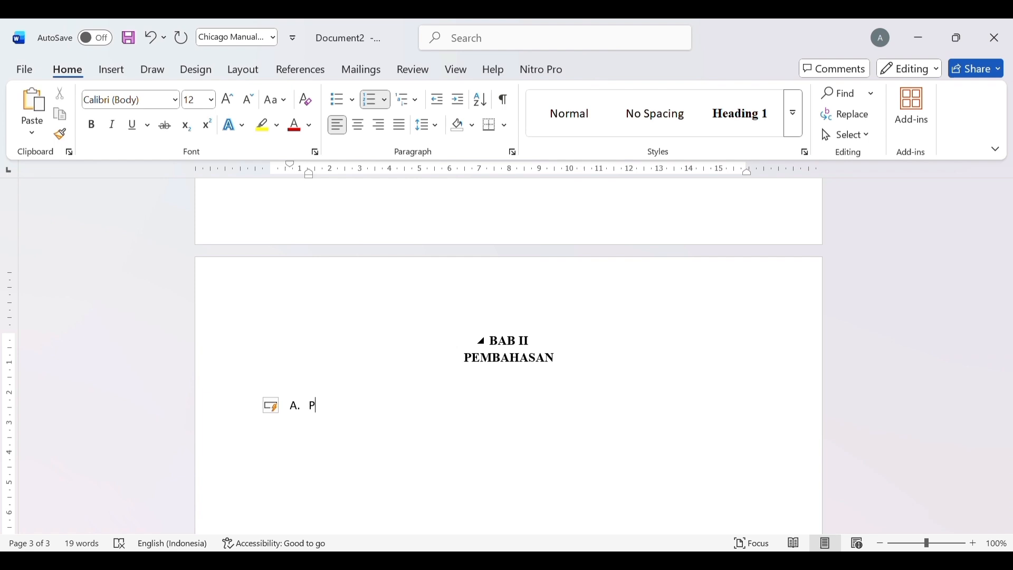
key("BackSpace")
type("Definisi Hukum")
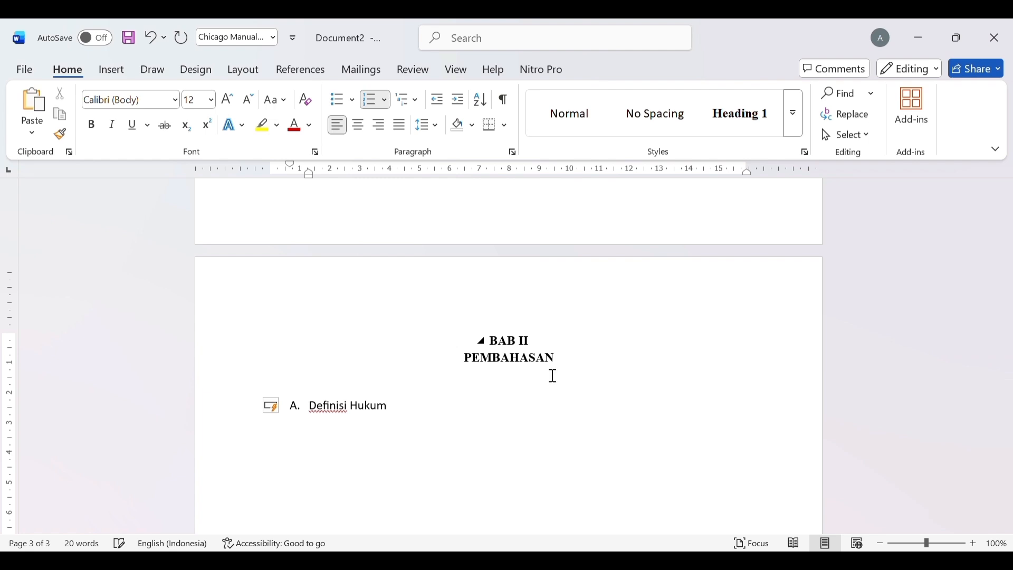
Step: Apply the Heading 2 style to Definisi Hukum and put the A. numbering back in front of it
left_click_drag(312, 416, 407, 416)
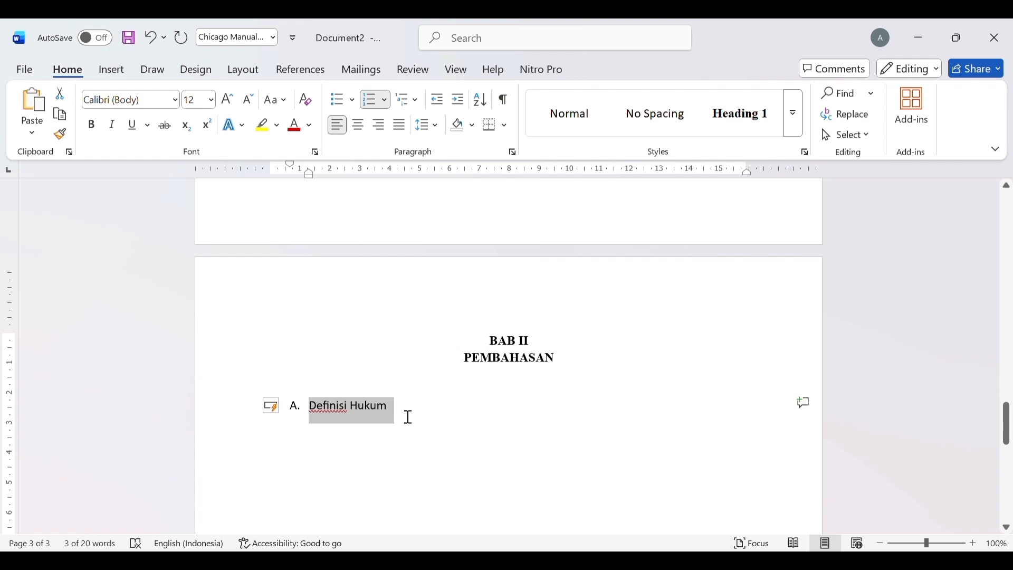
left_click(792, 127)
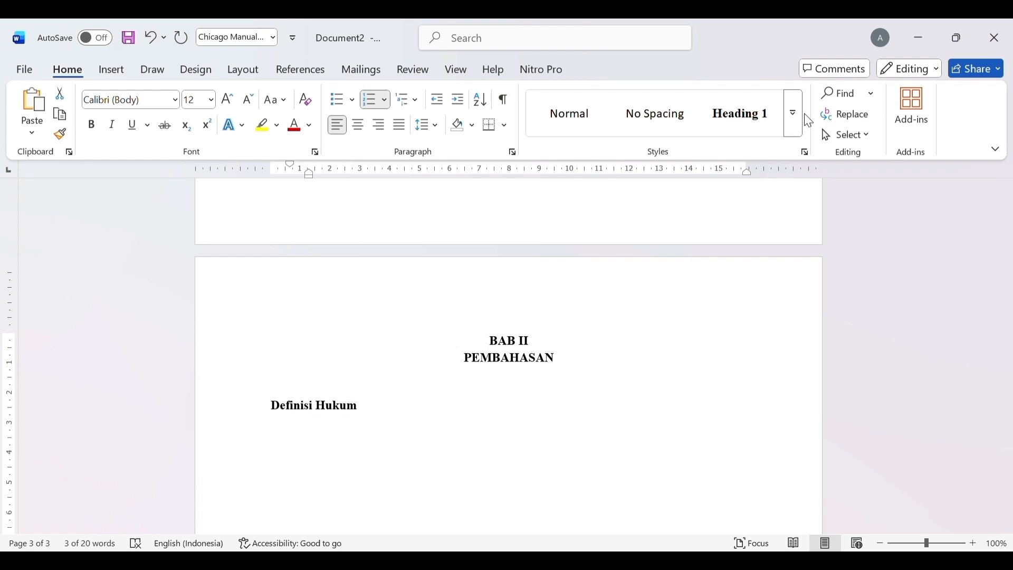
left_click(804, 115)
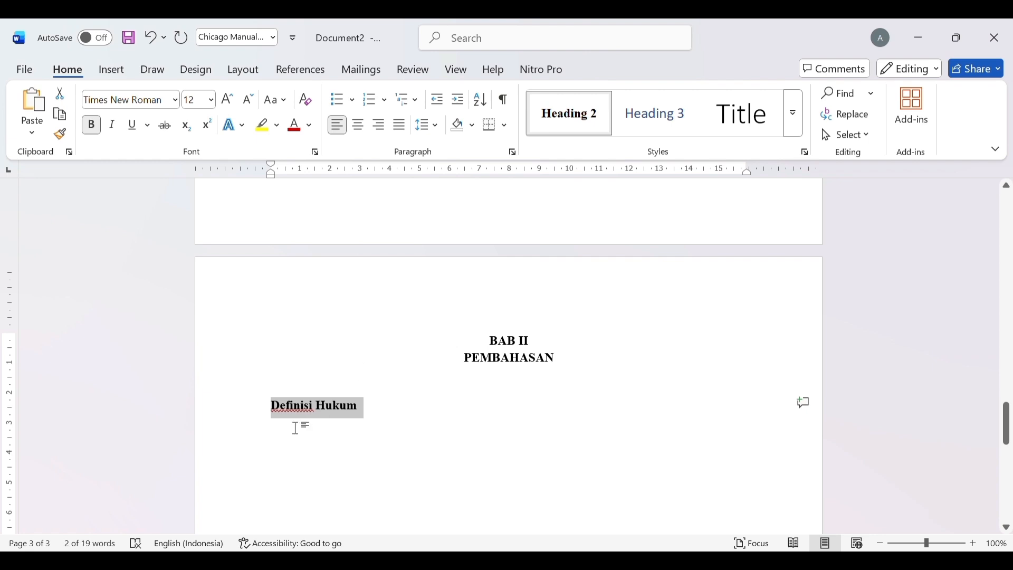
left_click(273, 406)
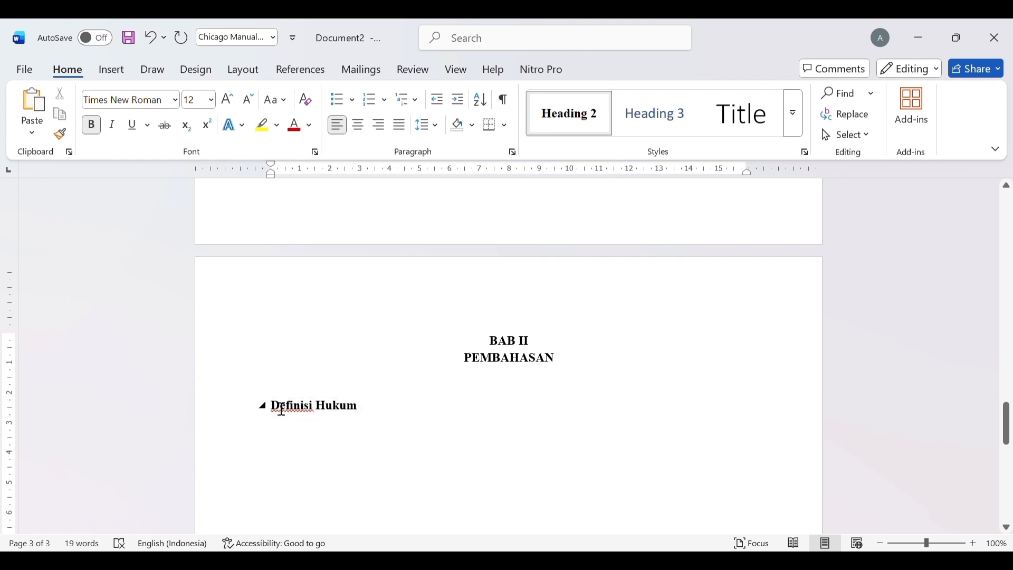
type("a")
key("BackSpace")
type("A.")
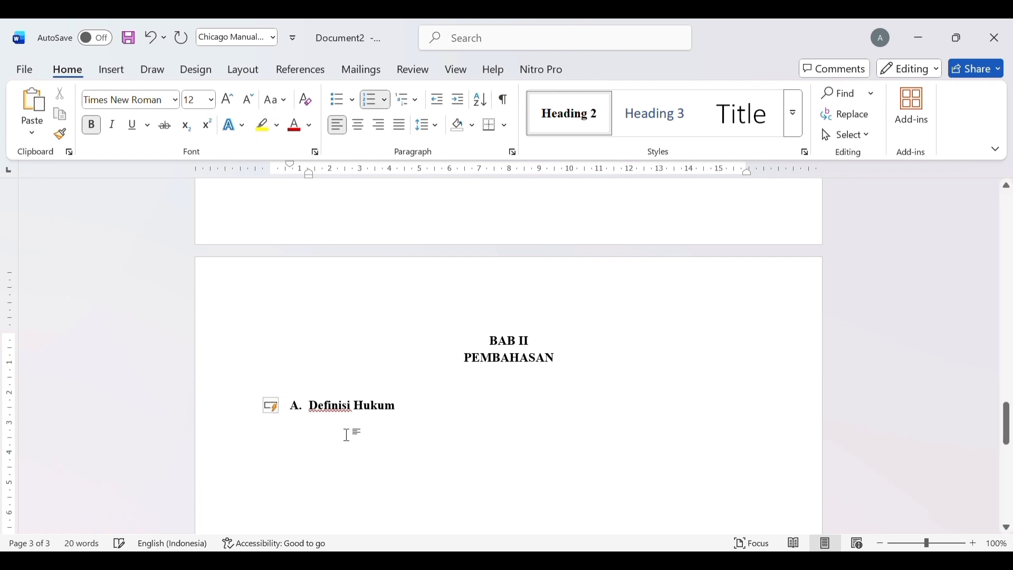
Step: Start an indented line under the Definisi Hukum heading and paste the copied paragraph defining hukum there
key("Return")
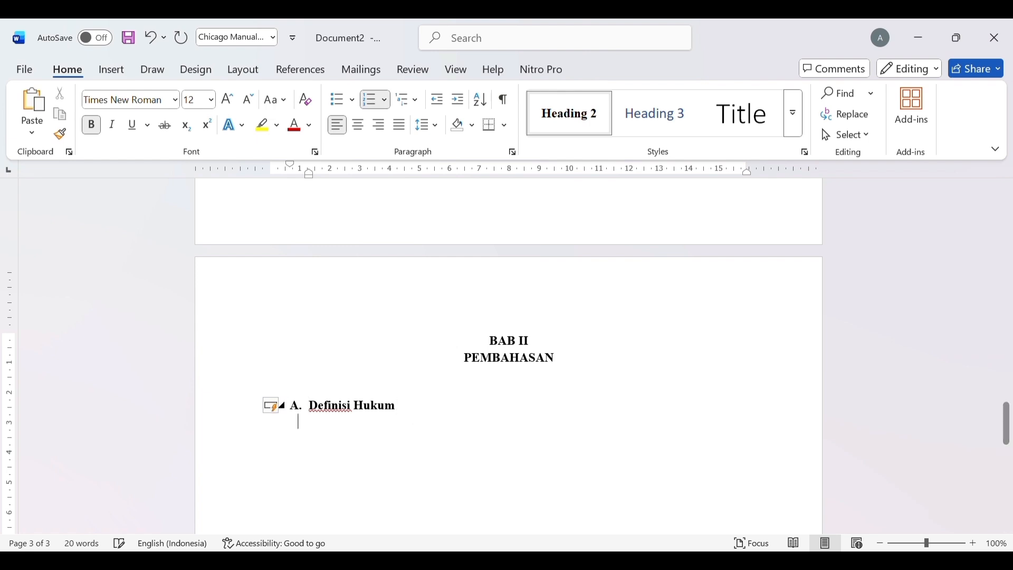
key("Tab")
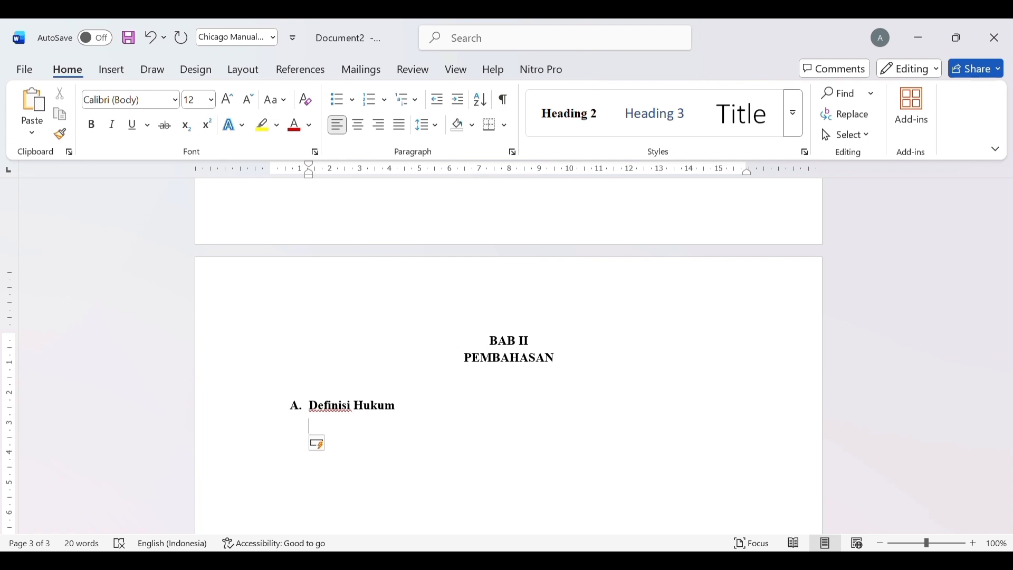
left_click(565, 515)
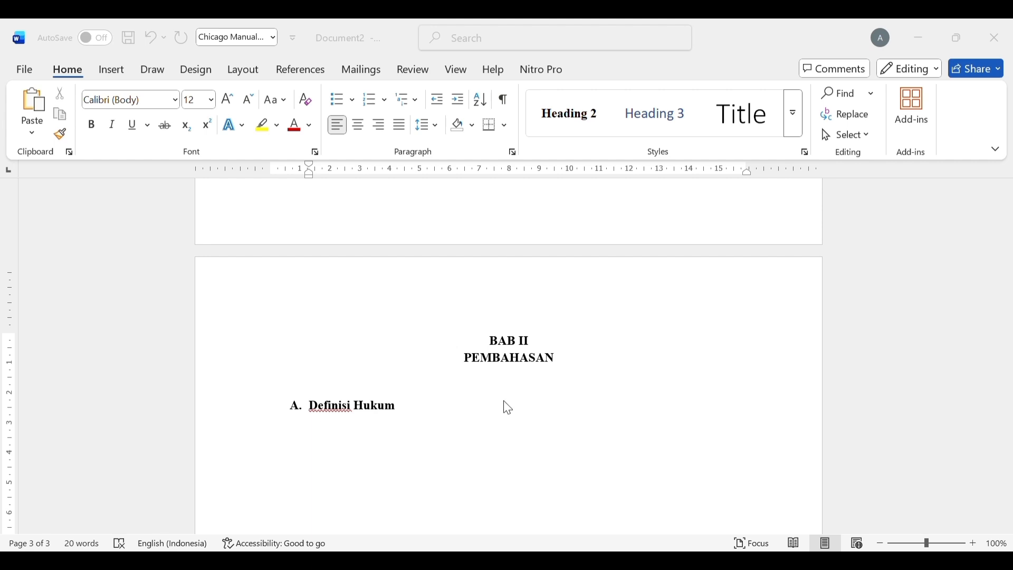
left_click(695, 506)
key("ctrl+v")
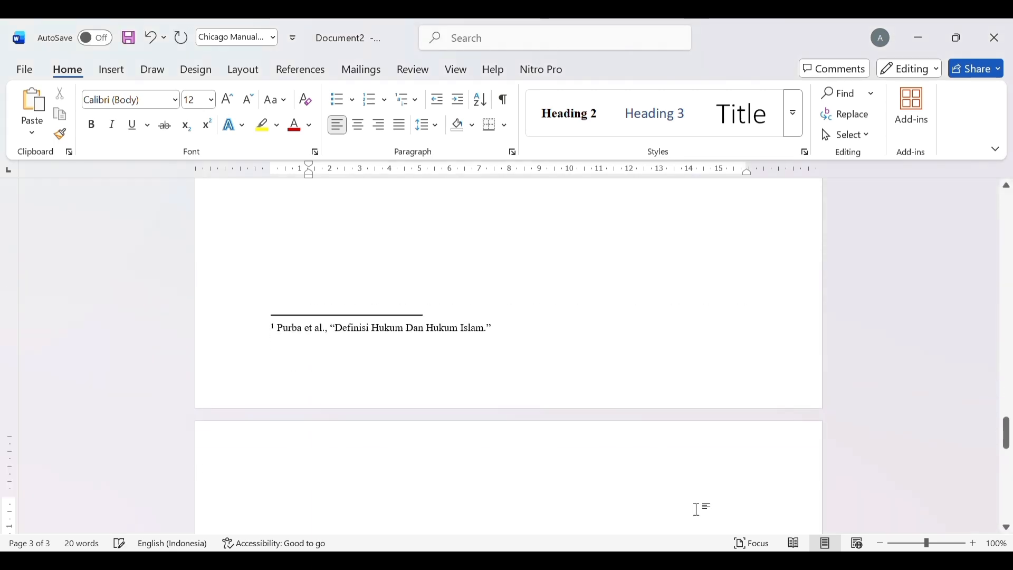
Step: Delete the footnote reference at the end of the pasted paragraph, after "melanggarnya."
left_click_drag(1008, 440, 1006, 392)
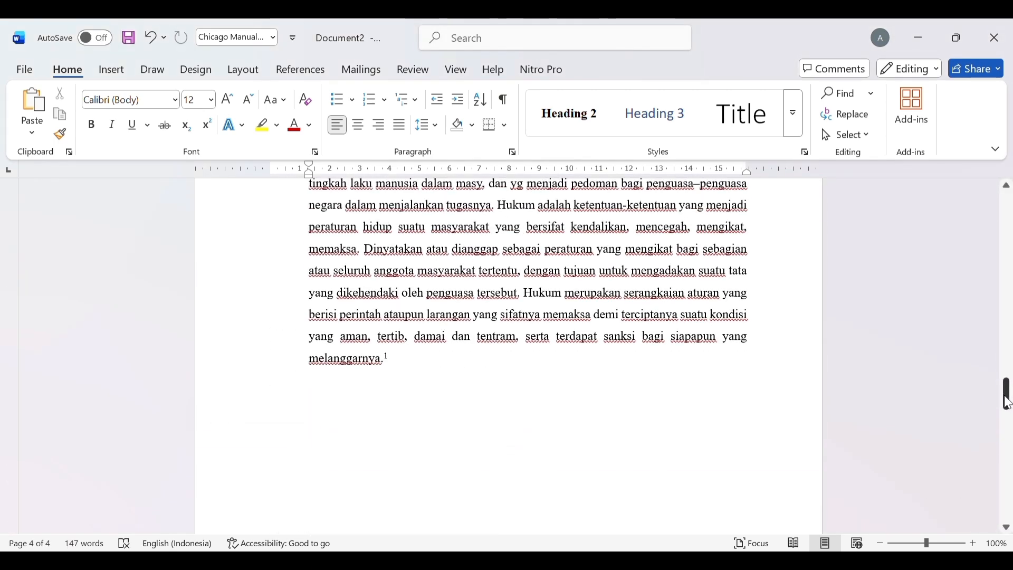
left_click(415, 363)
key("BackSpace")
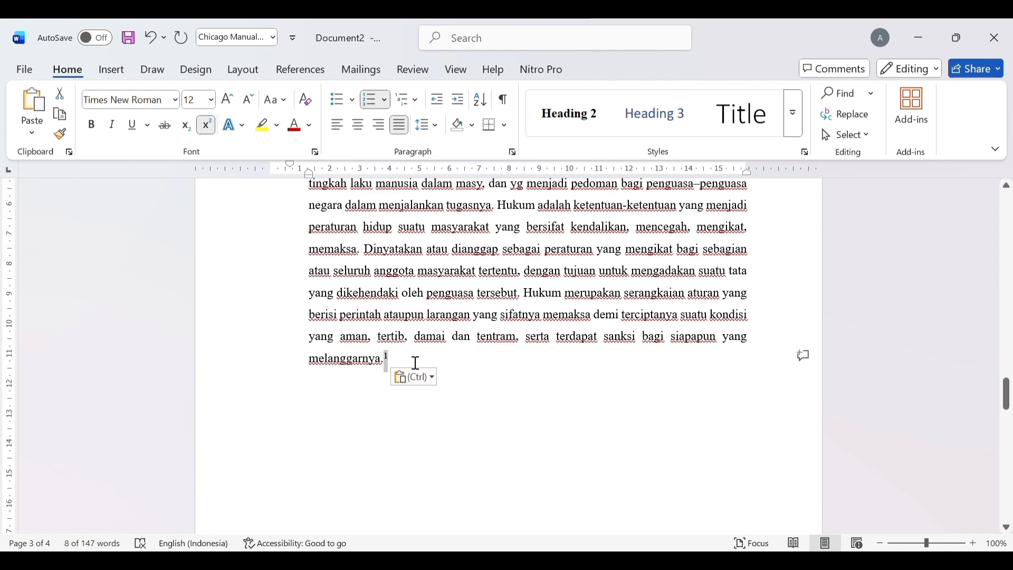
key("BackSpace")
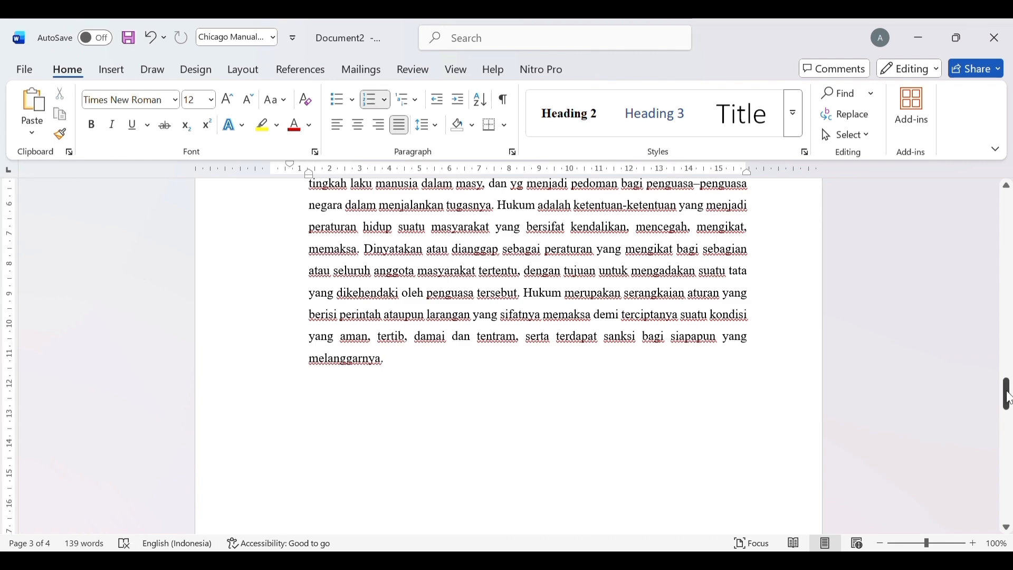
Step: Remove the B. numbering from the pasted paragraph and indent its first line
left_click_drag(1006, 398, 1008, 388)
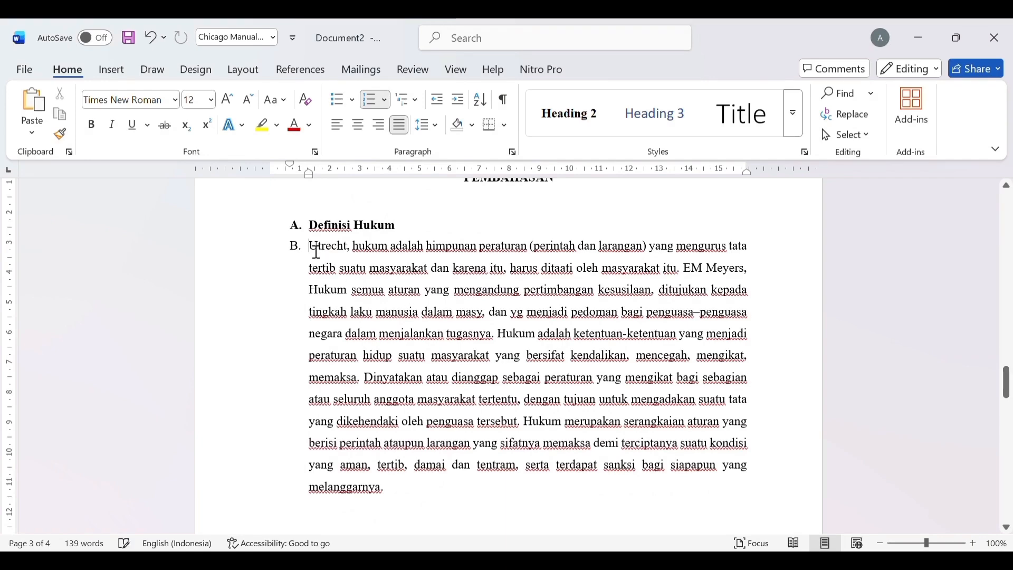
key("BackSpace")
key("Tab")
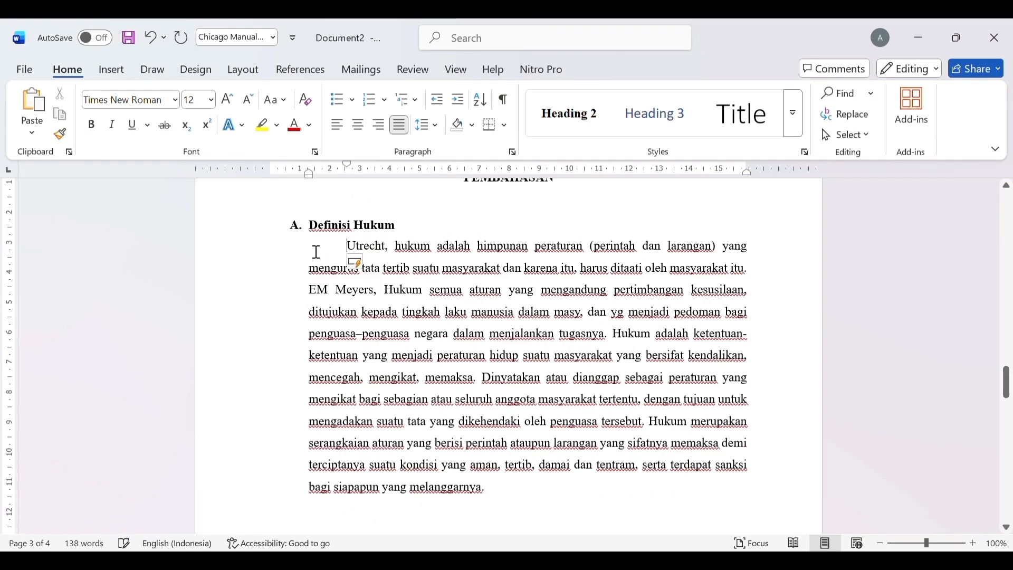
Step: Add the lettered item "B. Tujuan Hukum" below the Definisi Hukum paragraph
left_click(498, 495)
key("Return")
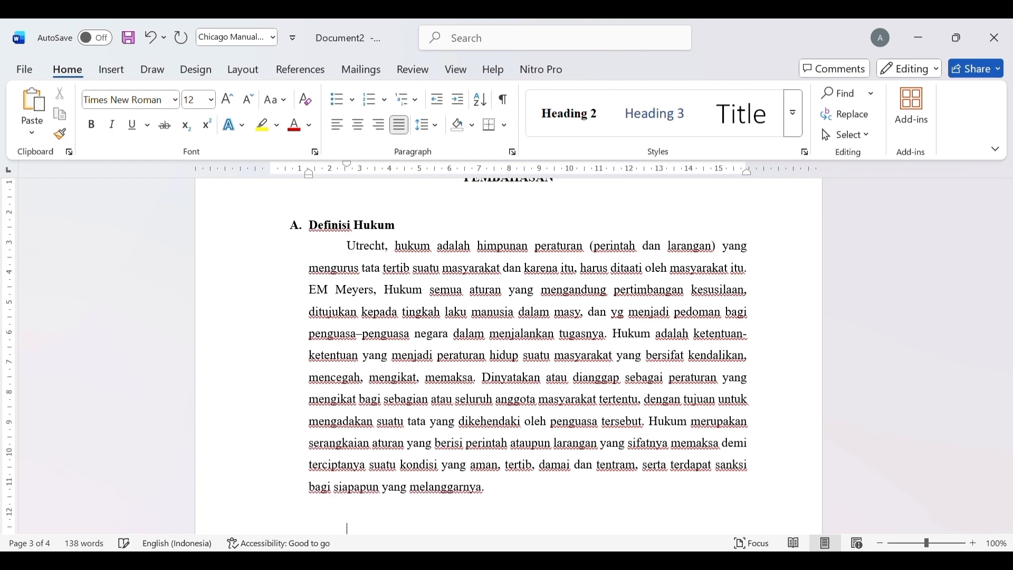
type("B. ")
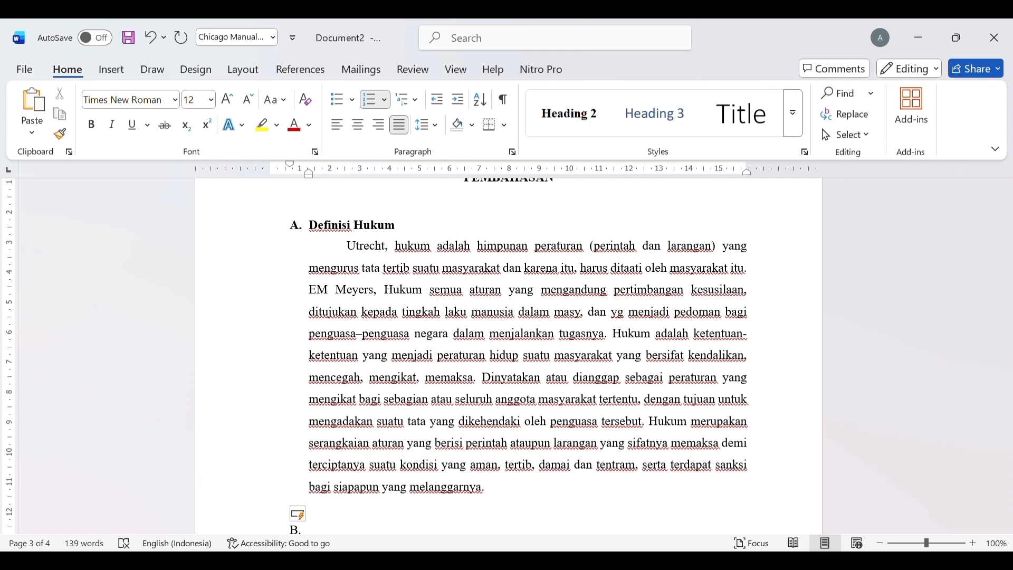
type("Tujuan HU")
key("BackSpace")
type("ukum")
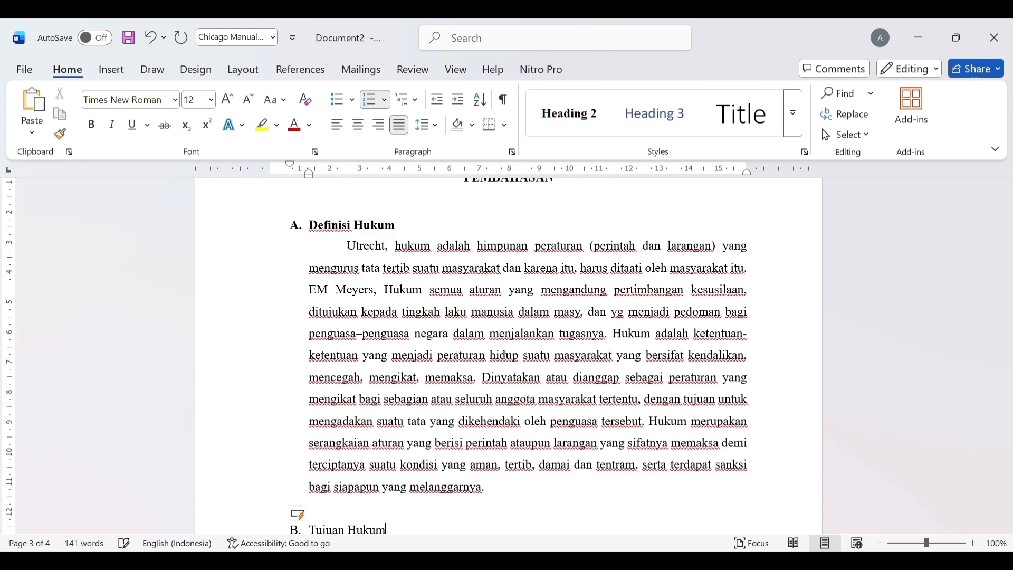
Step: Apply the Heading 2 style to the "Tujuan Hukum" title and put its "B." lettering back in front
mouse_move(1011, 386)
left_mouse_down()
mouse_move(1012, 403)
mouse_move(1011, 392)
left_mouse_up()
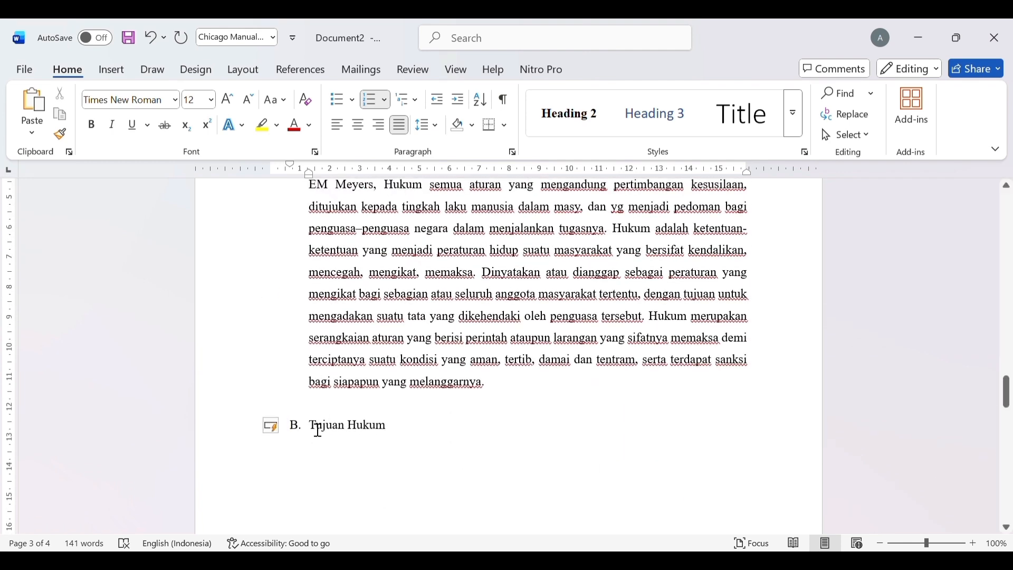
left_click_drag(314, 423, 424, 441)
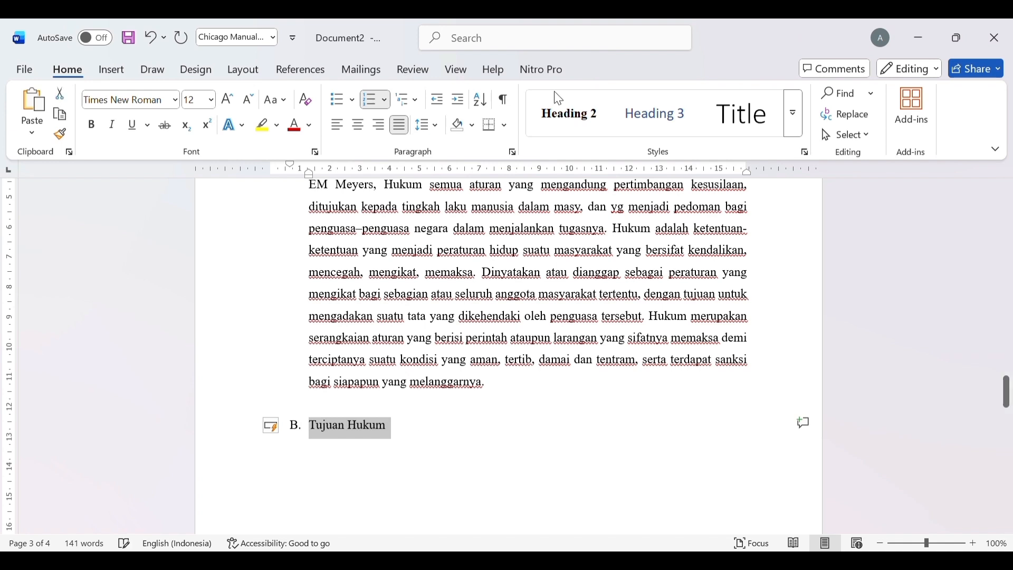
left_click(571, 106)
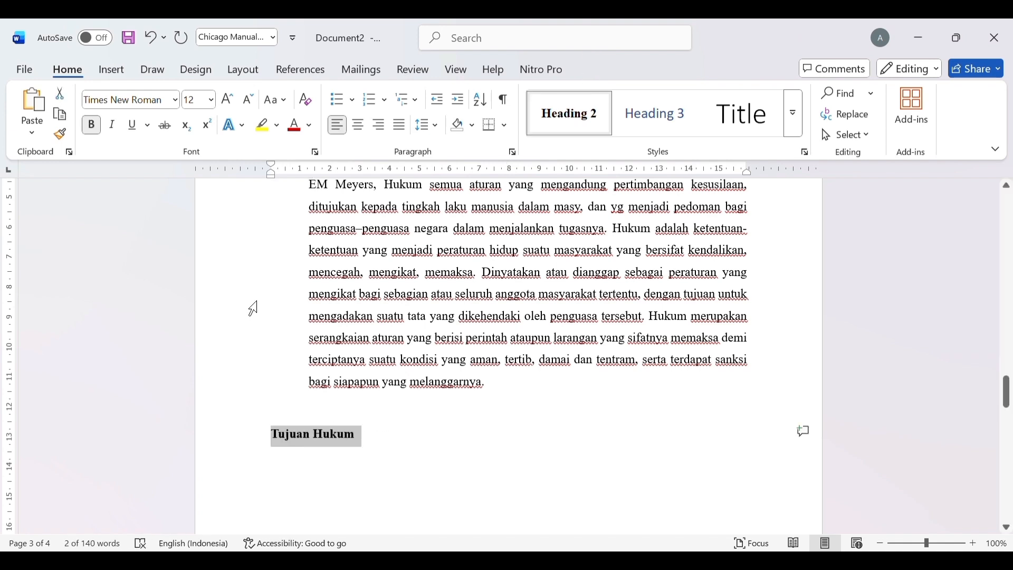
left_click(279, 438)
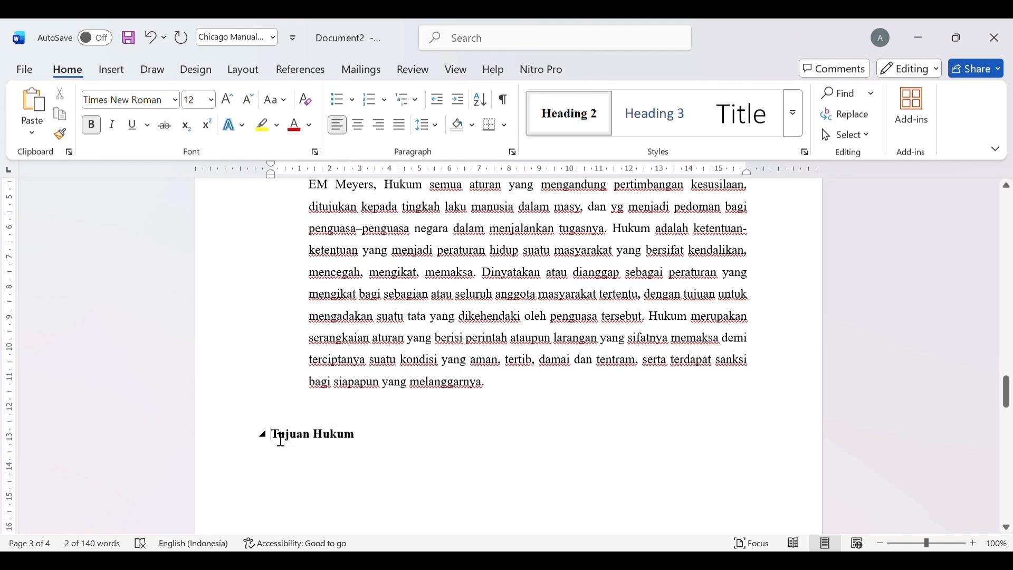
type("B.")
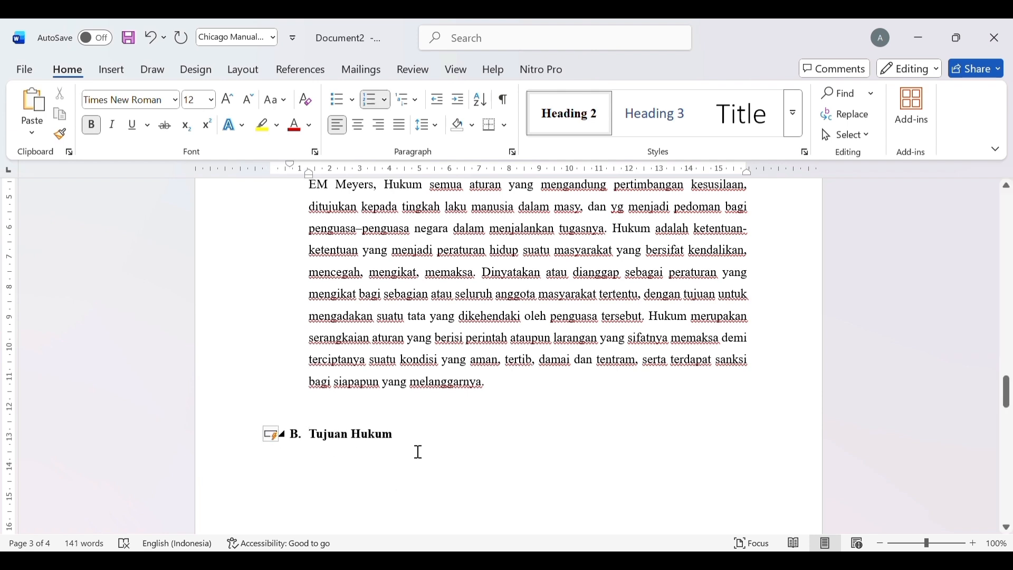
Step: Add an indented lettered item "a. Blabbalajs bakjSHJKDSKJFK" below the Tujuan Hukum heading
key("Return")
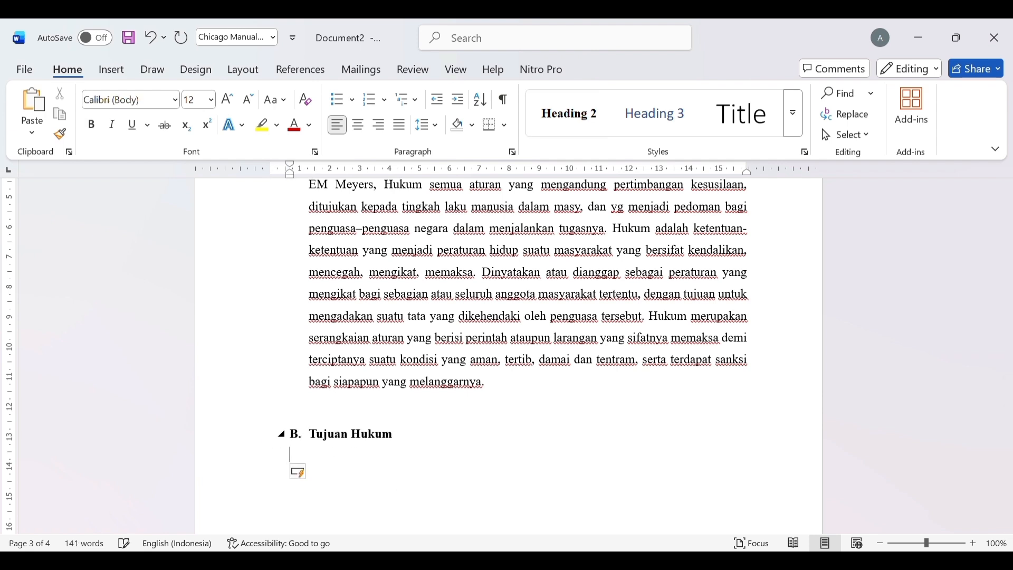
key("Tab")
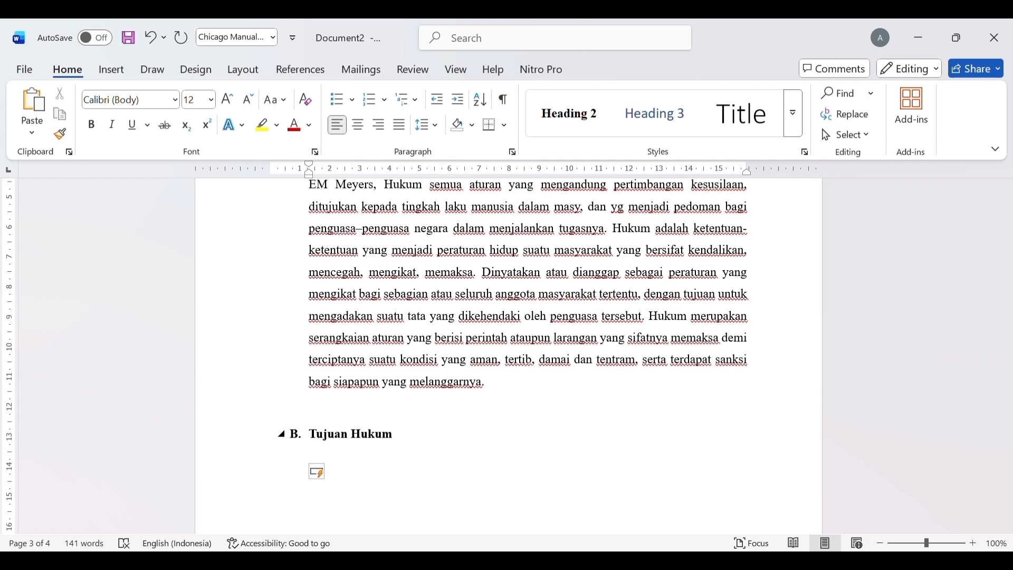
type("a. ")
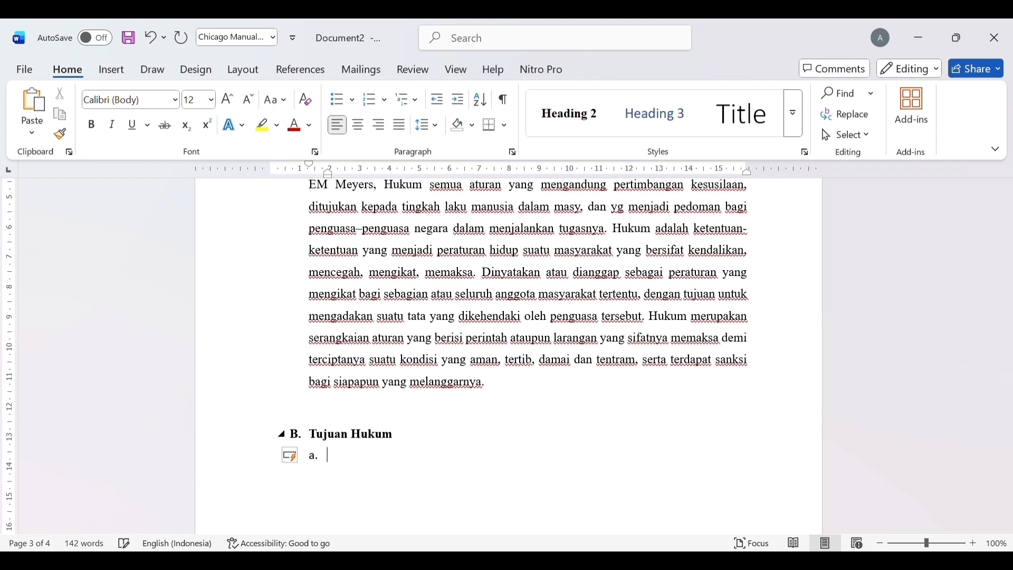
type("bl")
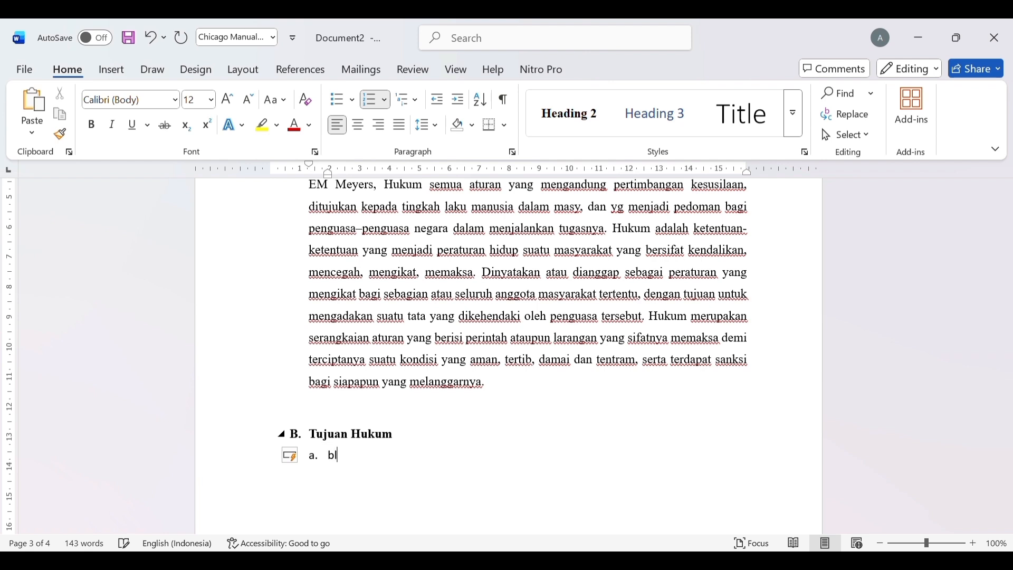
type("abbalajs ")
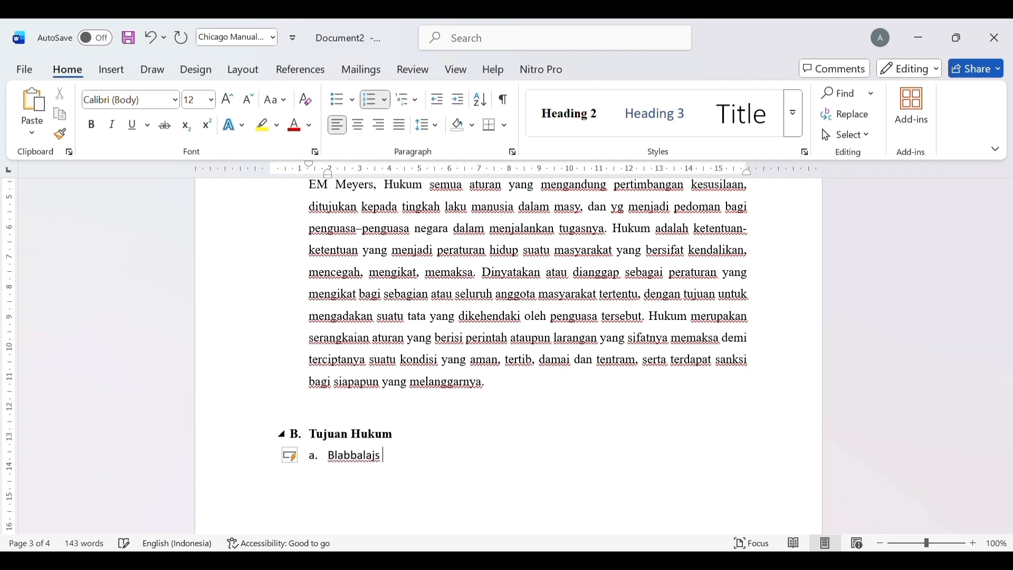
type("bakjSHJKDSKJFK")
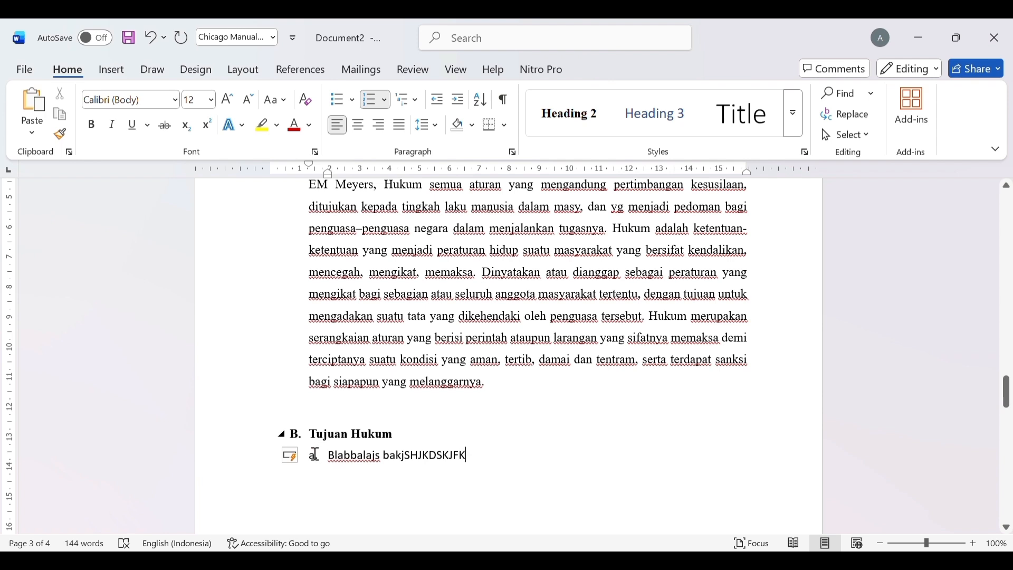
Step: Apply the Heading 3 style to the text of item a. under Tujuan Hukum
left_click_drag(335, 468, 512, 461)
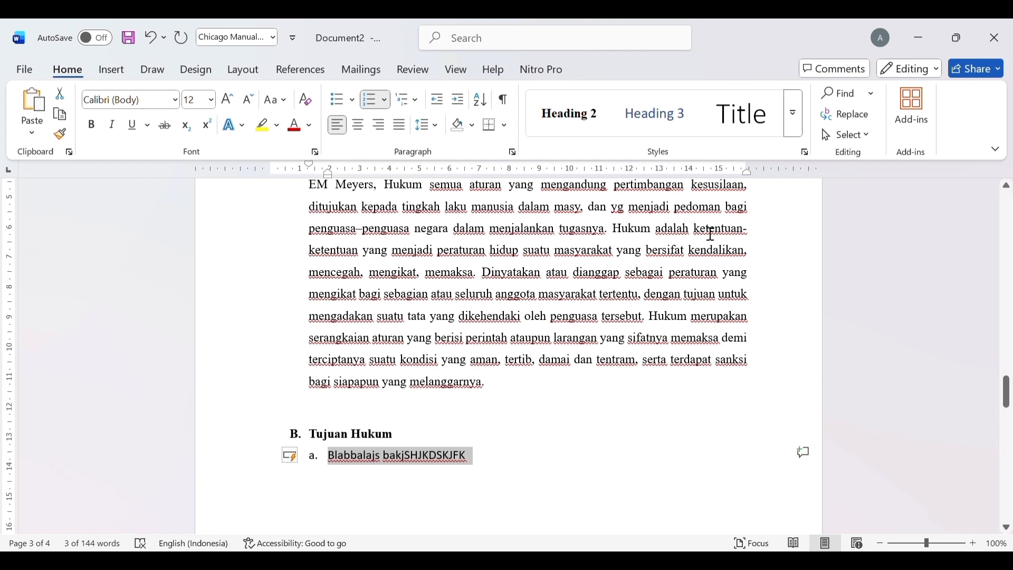
left_click(675, 125)
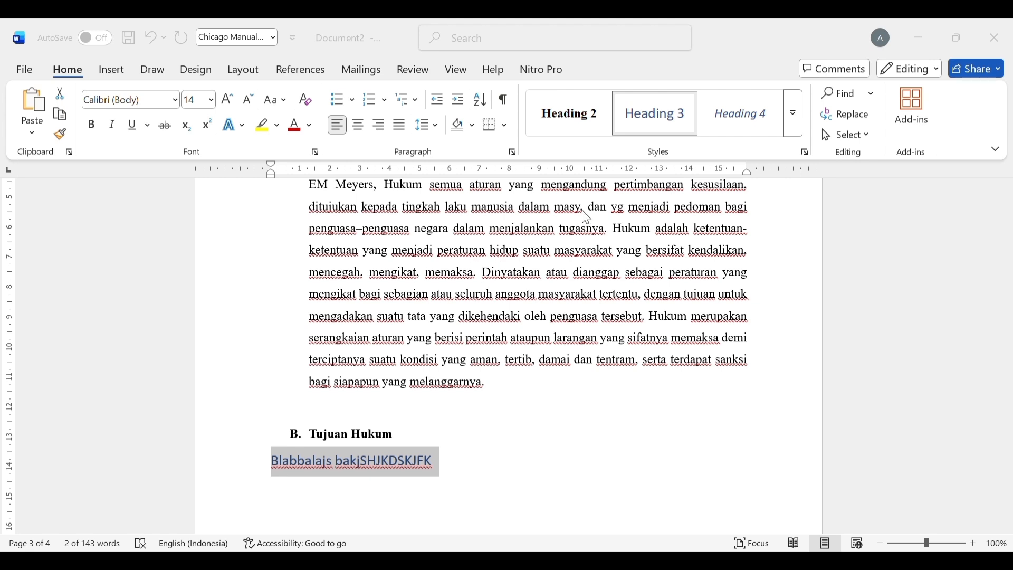
left_click(597, 486)
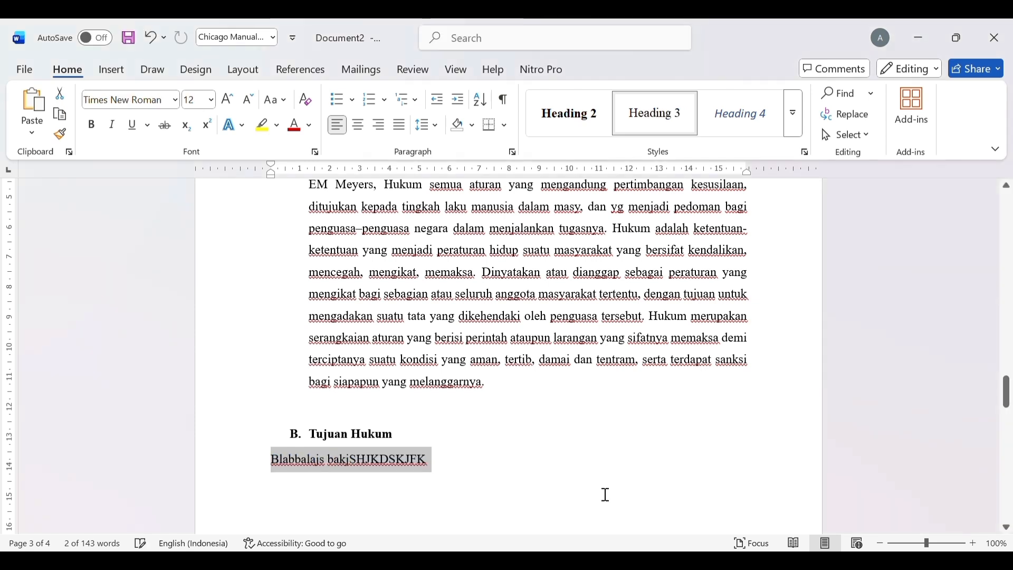
left_click(269, 455)
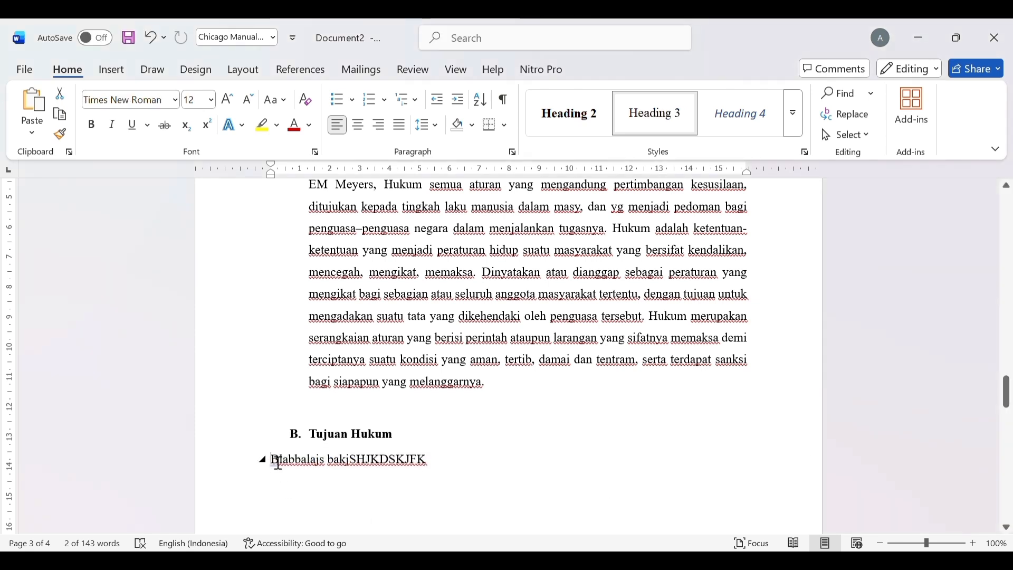
key("Tab")
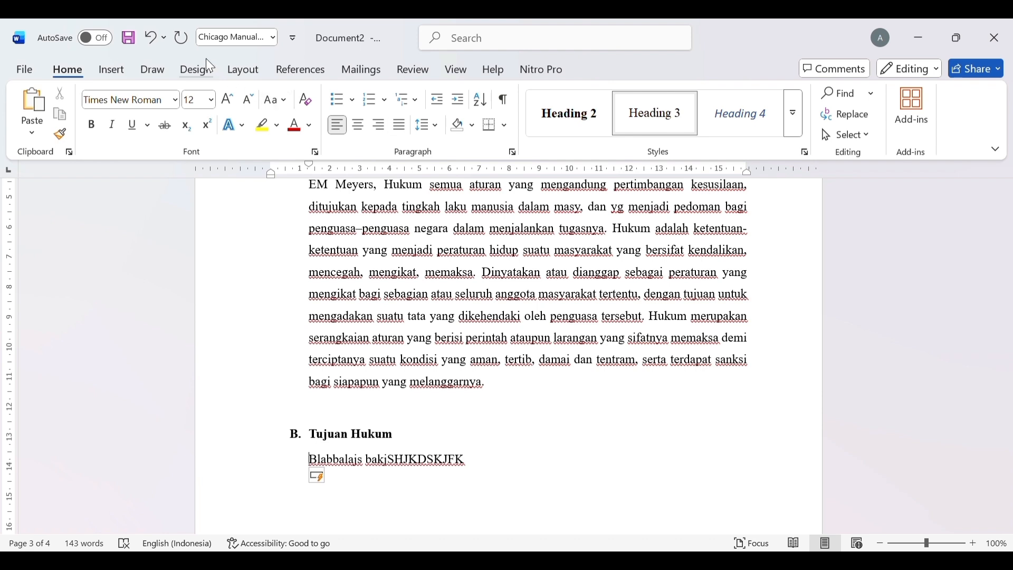
left_click(152, 45)
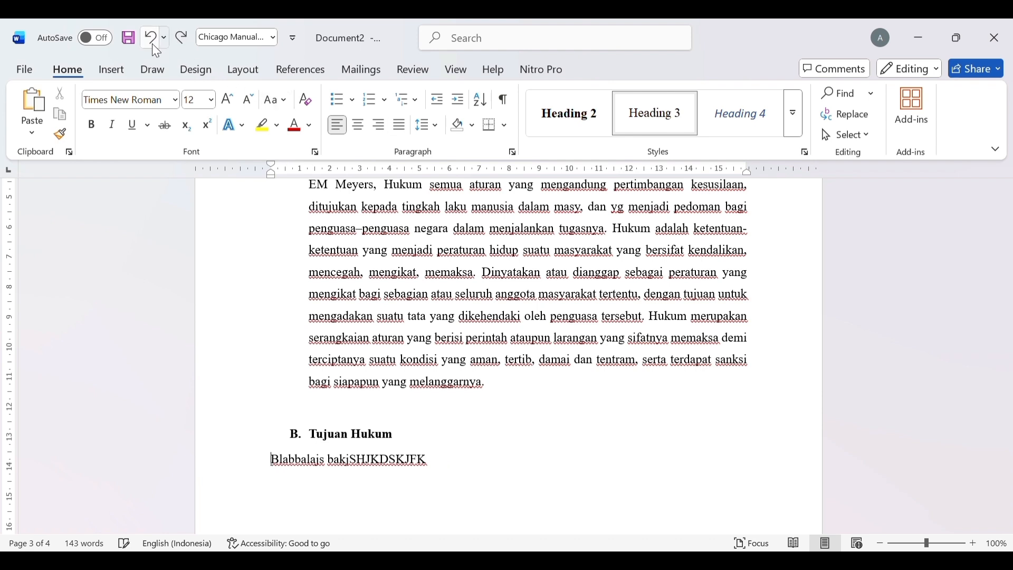
left_click(153, 45)
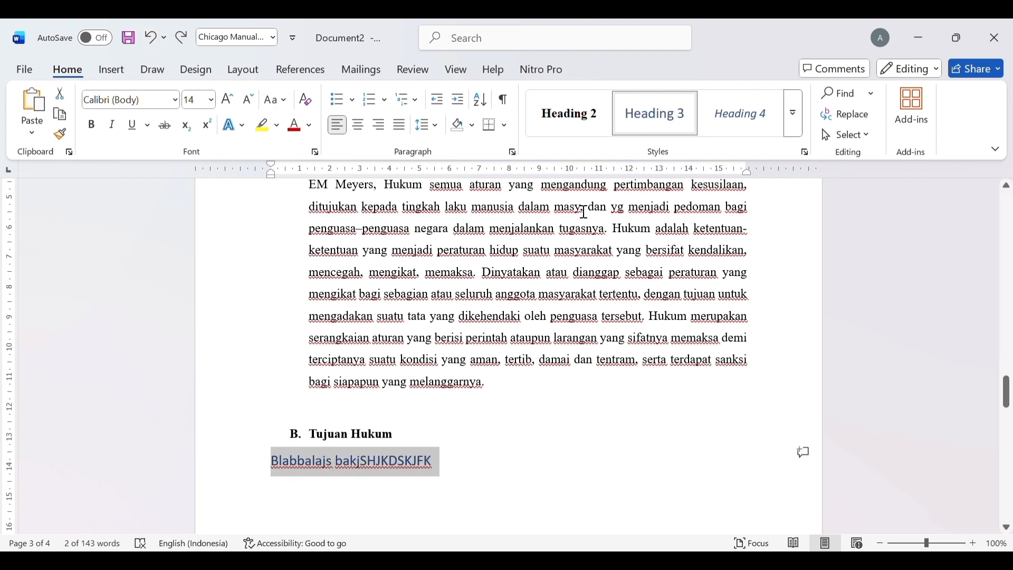
Step: Modify the Heading 3 style to black 12 pt Times New Roman, and restore the "a." lettering on the sub-item
left_click(672, 125)
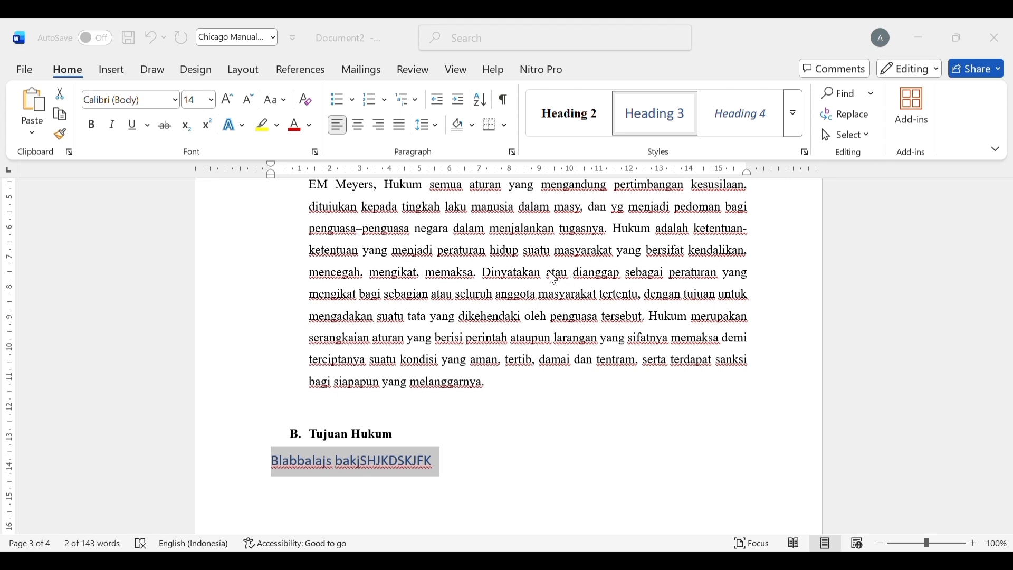
left_click(590, 479)
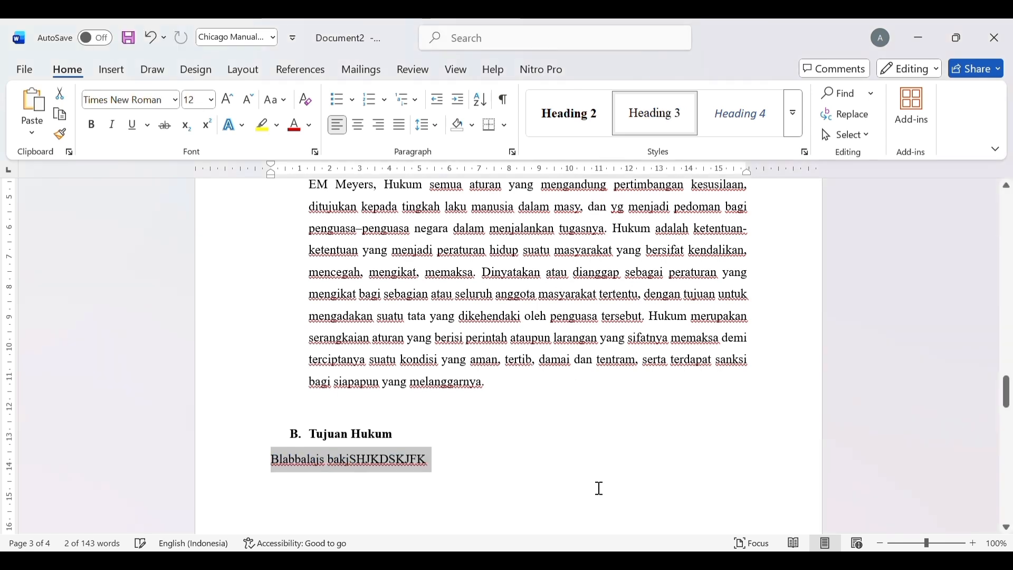
left_click(272, 460)
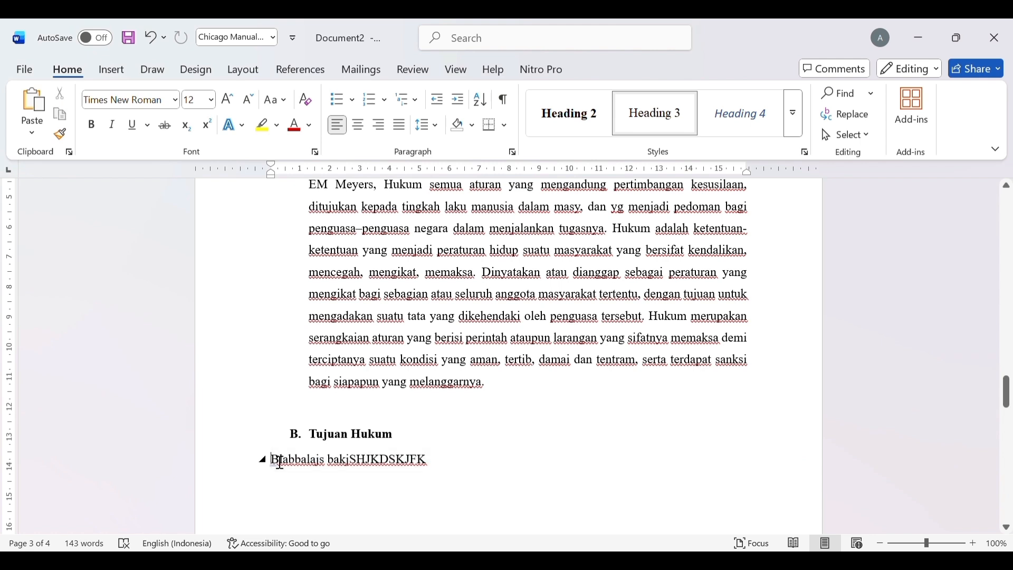
type("A")
key("BackSpace")
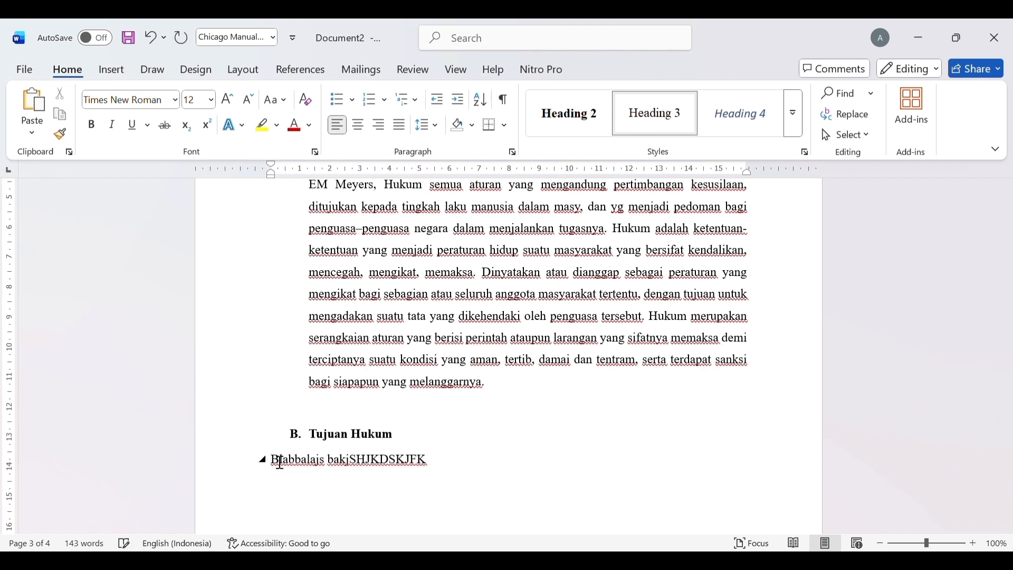
type("a.")
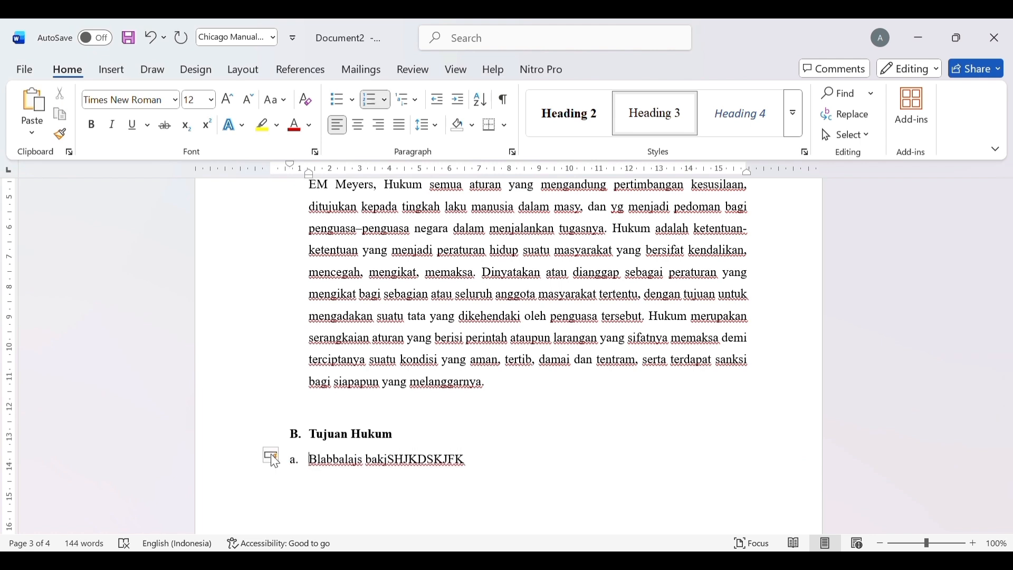
Step: Add a second lettered item "b. dfbdshfdkjsfbdsfnejf" below item a. under Tujuan Hukum
key("Return")
key("Return")
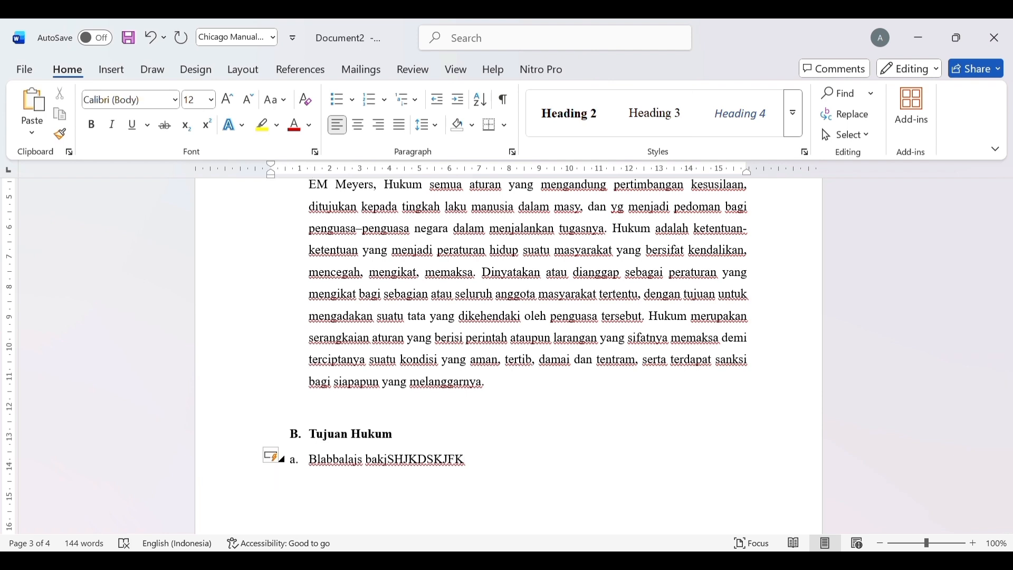
type("b")
key("BackSpace")
key("Tab")
type("b. dfbdshfdkjsfbdsfnejf")
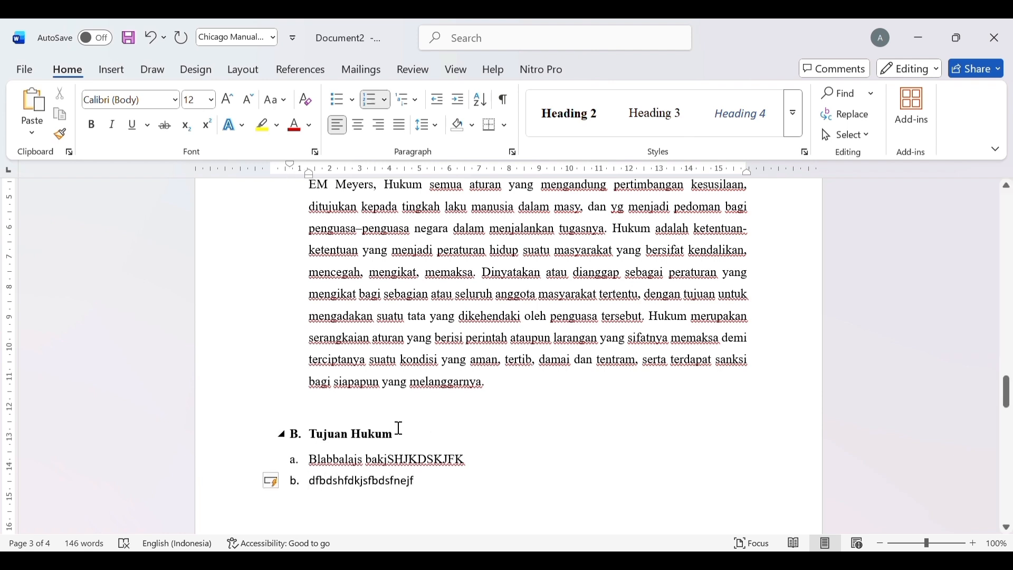
Step: Apply the Heading 3 style to the text of item b. and put its "b." lettering back
left_click(309, 483)
left_click_drag(394, 493, 441, 479)
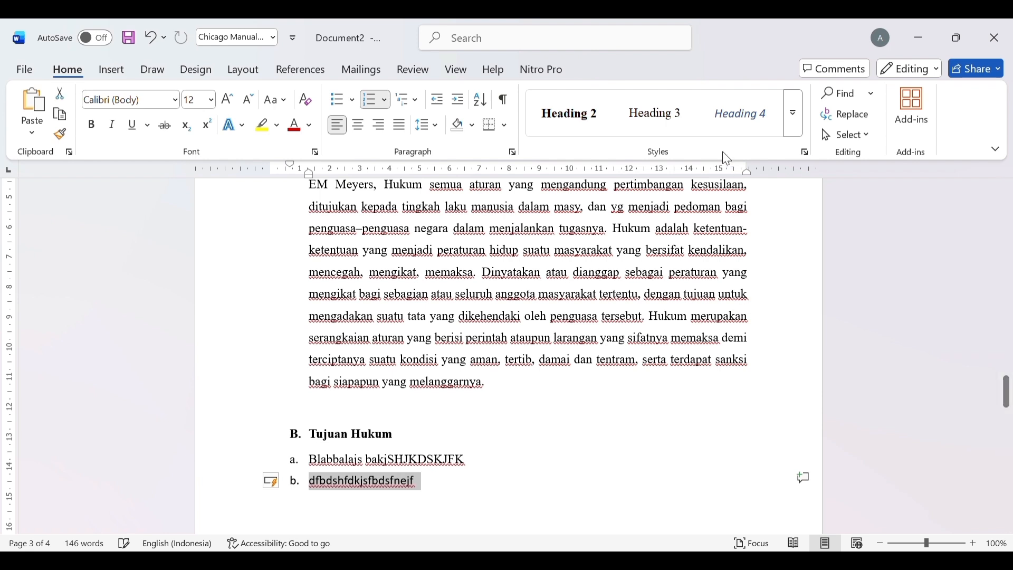
left_click(670, 126)
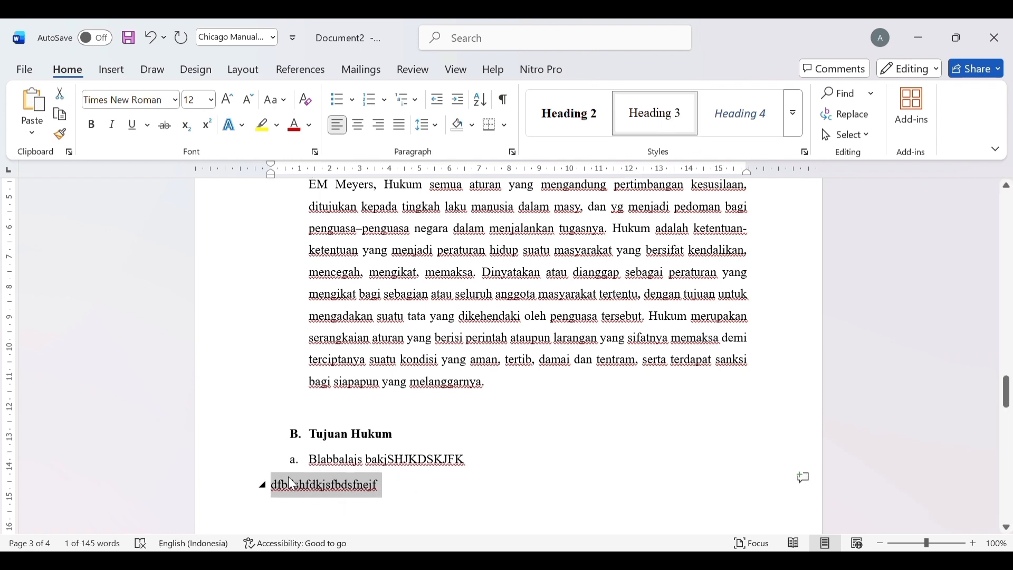
left_click(271, 484)
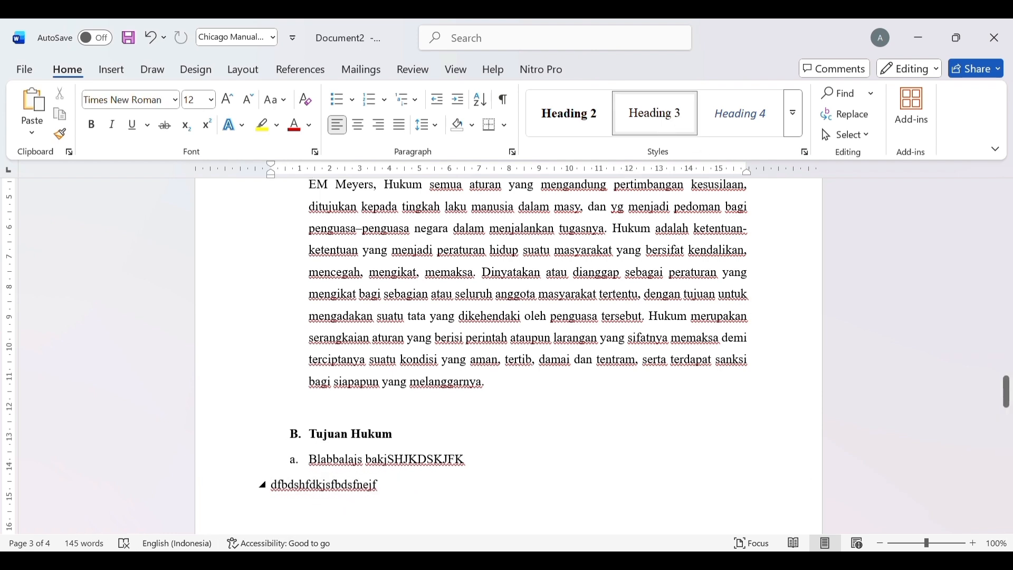
type("b.")
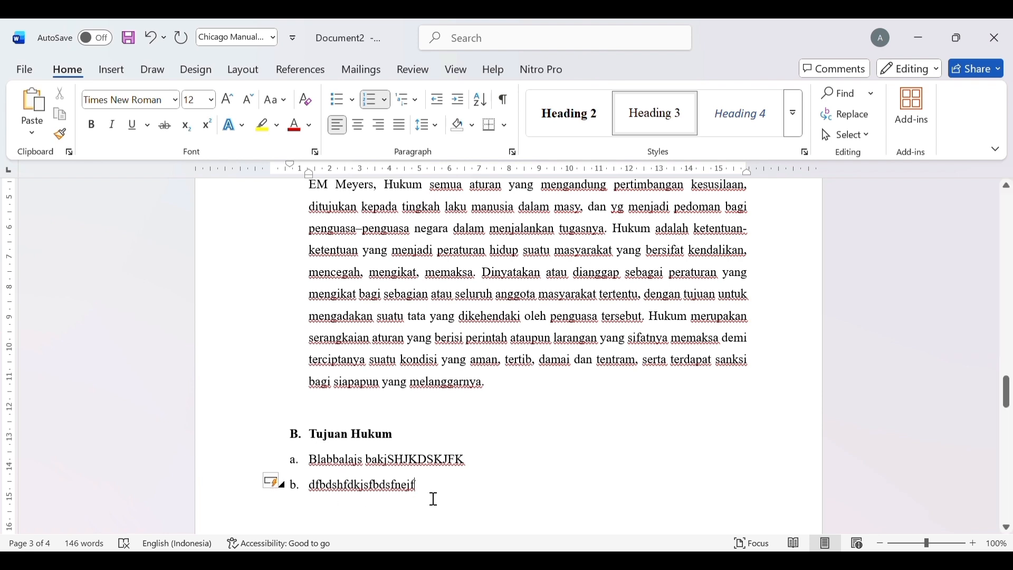
Step: Add a third item "c. dsfkjdhlsskfhdlfr" below item b. and format it as Heading 3 with its "c." lettering restored
key("Return")
type("c. dsfkjdhlsskfhdlfr")
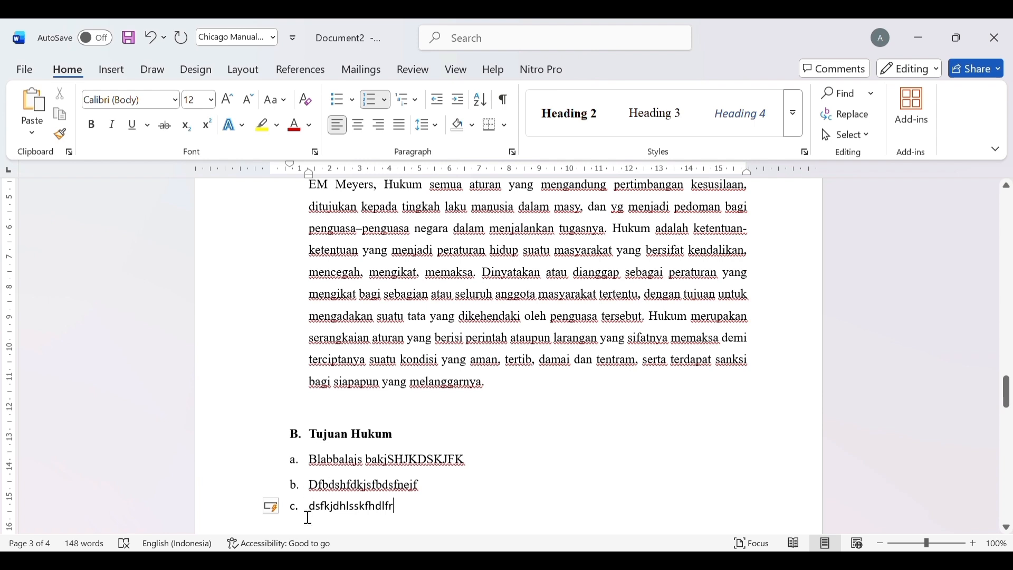
left_click(311, 512)
left_click_drag(360, 520, 409, 517)
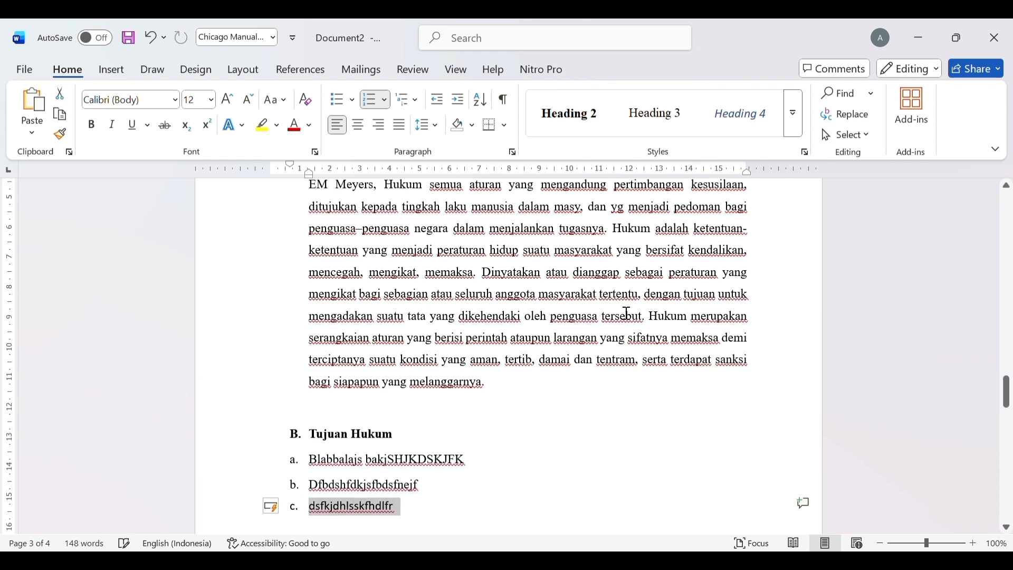
left_click(668, 124)
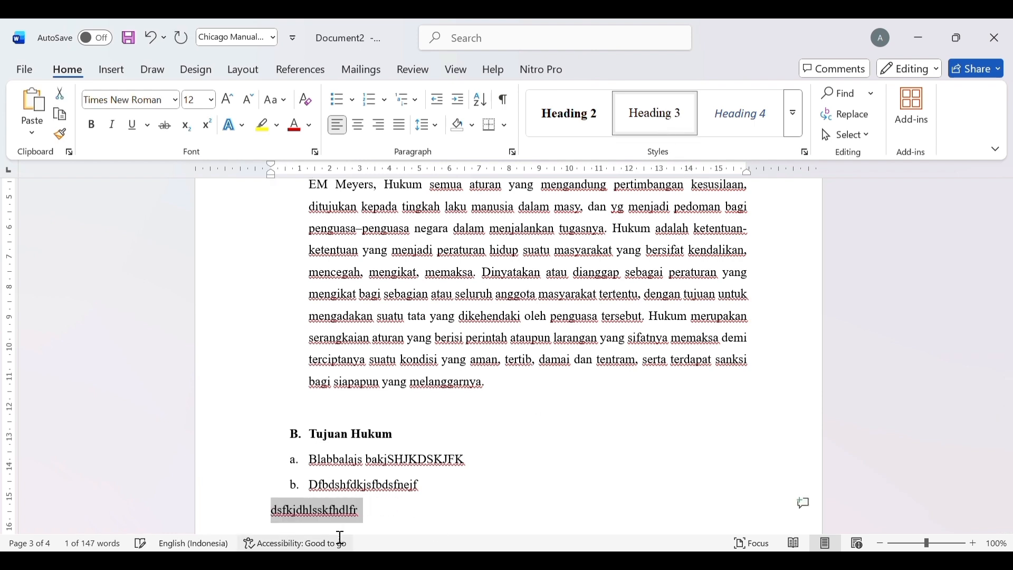
left_click(279, 513)
left_click(272, 508)
type("c.")
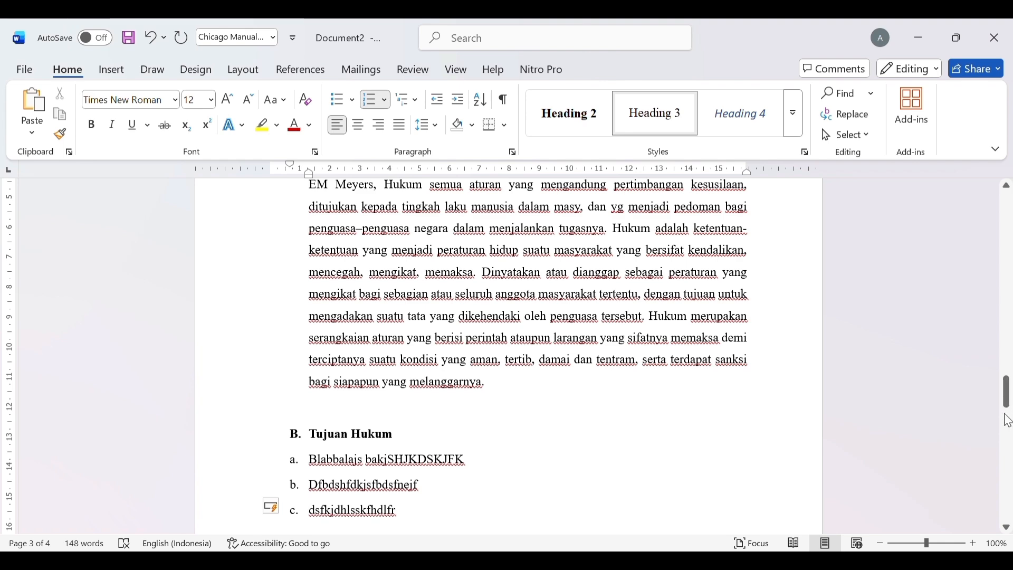
Step: Start a new unlettered line below item c. of the Tujuan Hukum subsection
mouse_move(1007, 395)
left_mouse_down()
mouse_move(1008, 425)
mouse_move(1007, 410)
left_mouse_up()
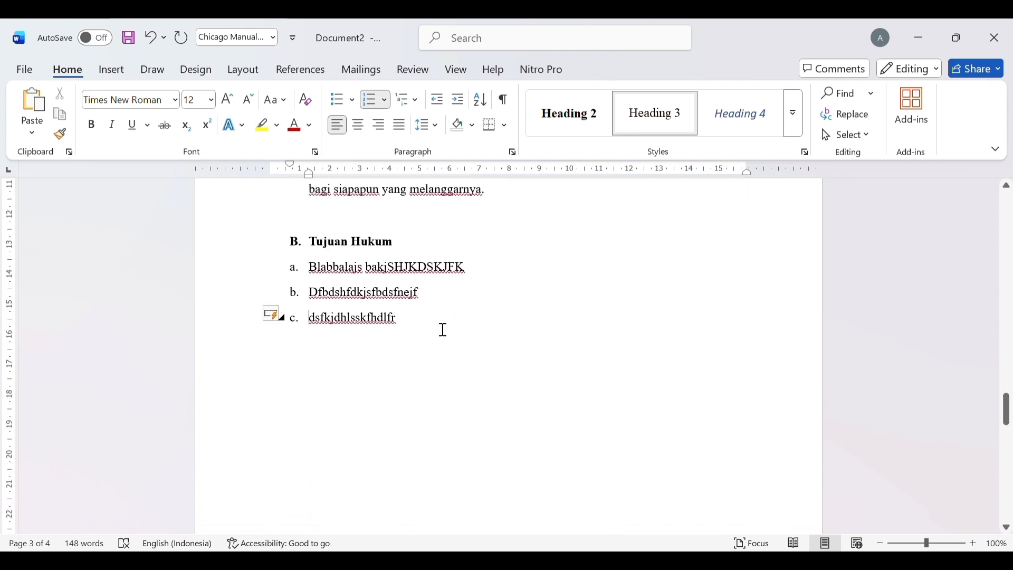
key("Return")
key("Return")
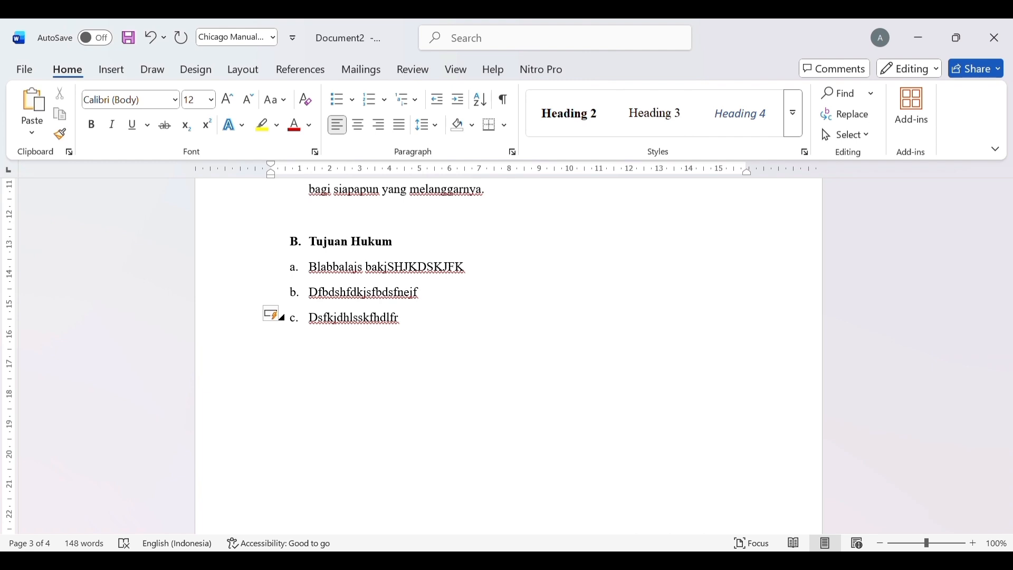
Step: Insert a blank page after item c. of the Tujuan Hukum subsection
left_click(119, 69)
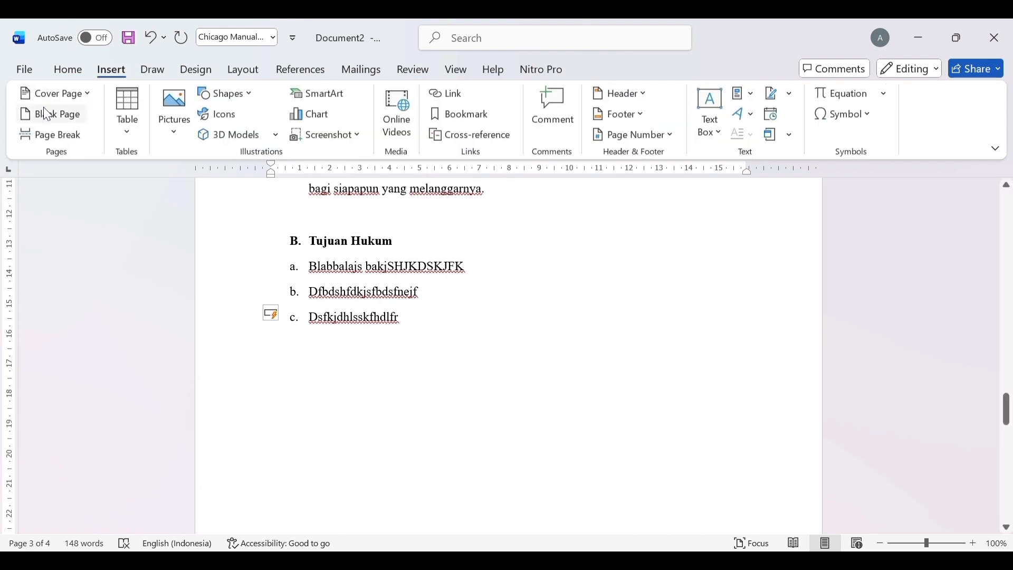
left_click(48, 114)
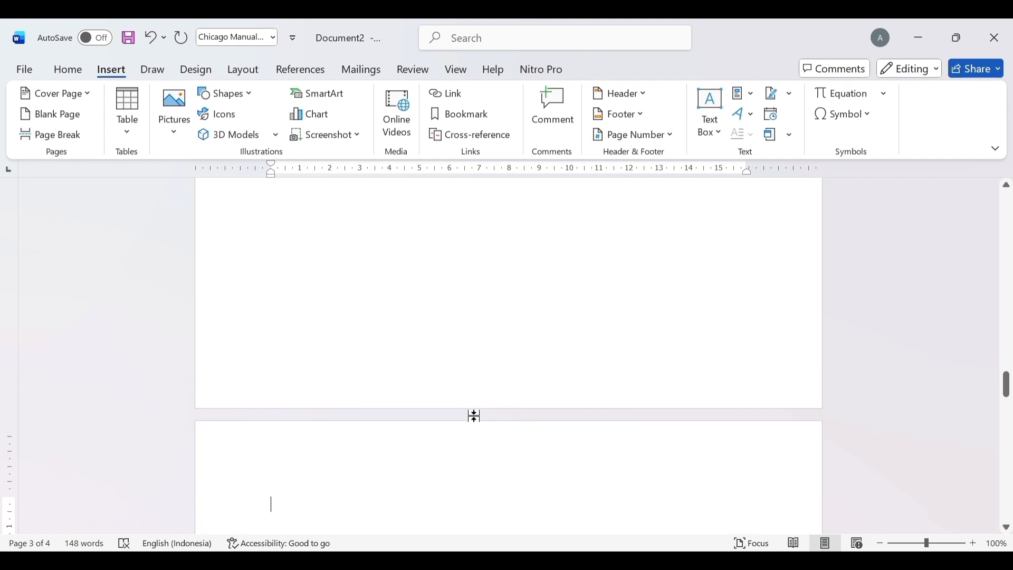
type("bab ii")
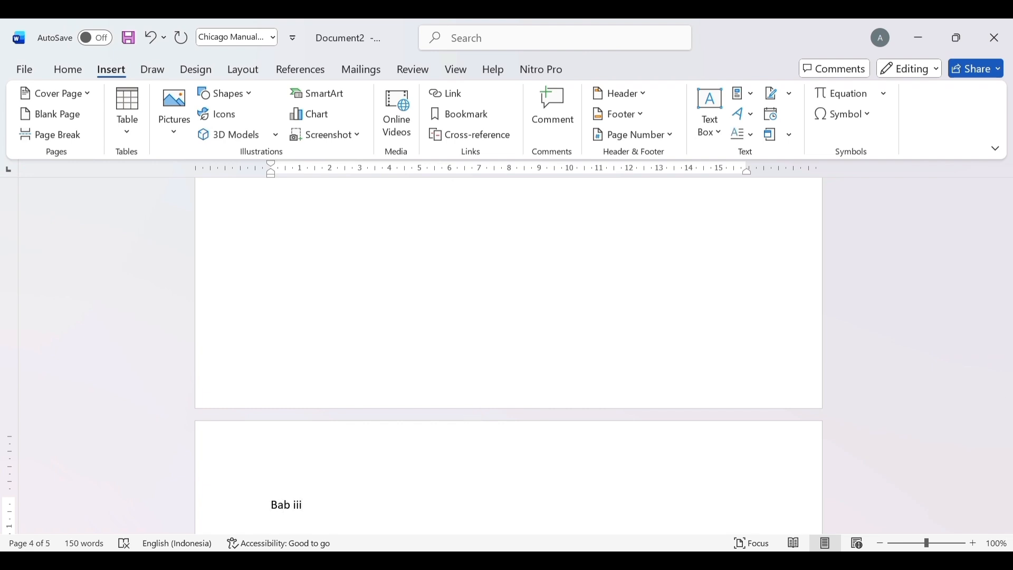
type("io")
key("BackSpace")
key("BackSpace")
key("BackSpace")
key("BackSpace")
key("BackSpace")
key("BackSpace")
key("BackSpace")
key("BackSpace")
Step: Enter the chapter title "BABIIIPENUTUP" on the new page and apply the Heading 1 style to it
type("BABIIIPENUTUP")
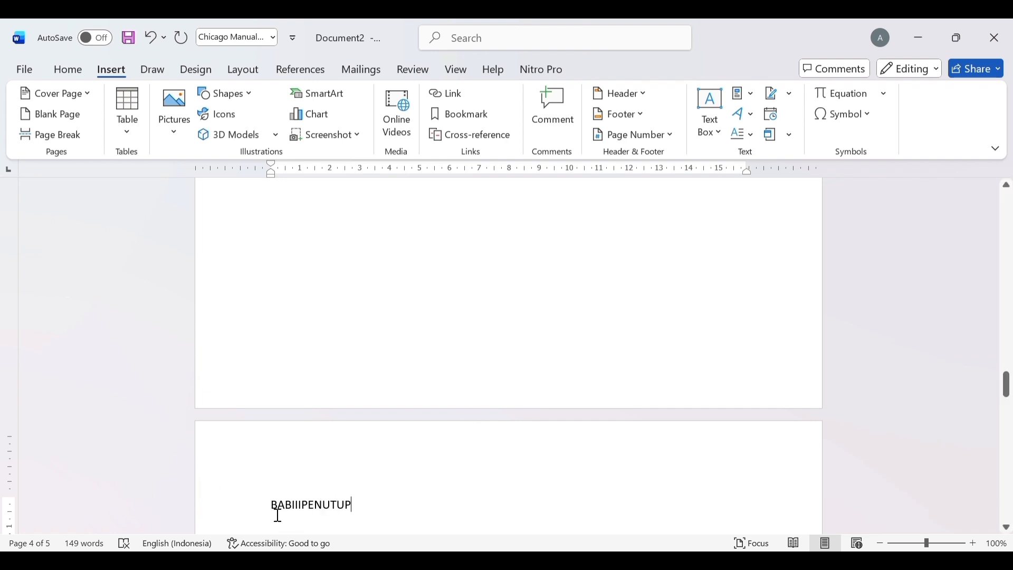
left_click_drag(278, 516, 394, 514)
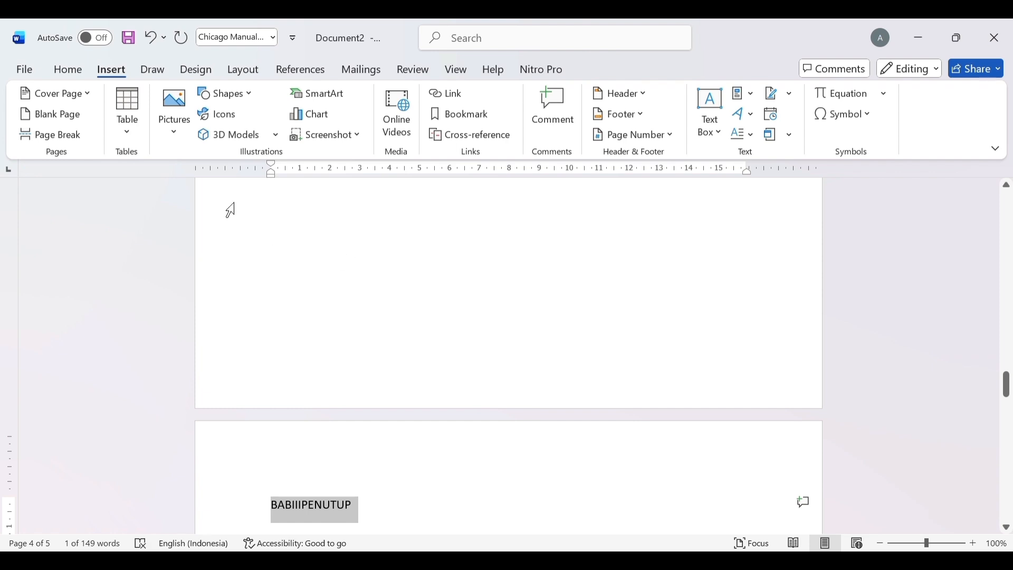
left_click(76, 72)
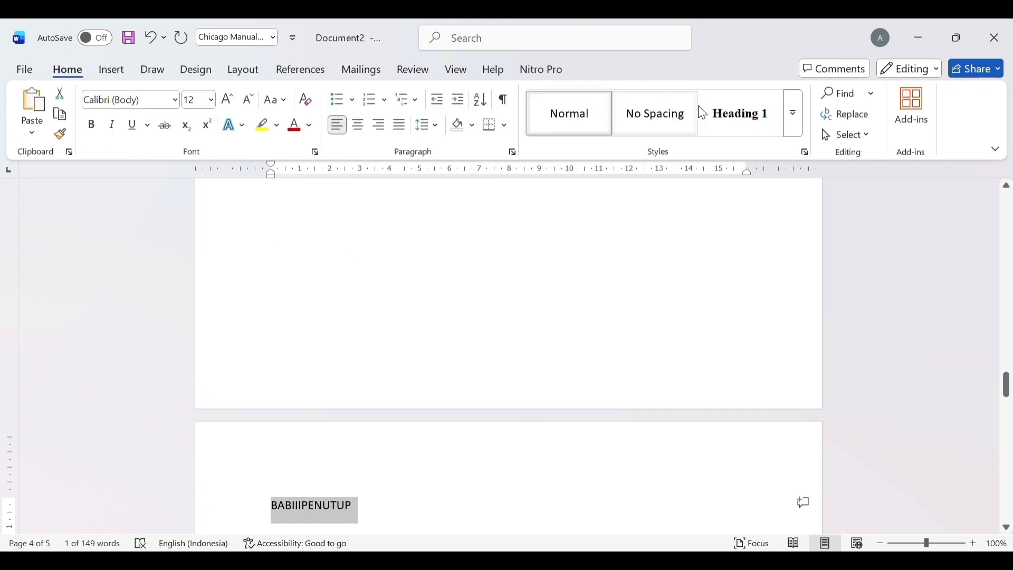
left_click(737, 112)
left_click(737, 111)
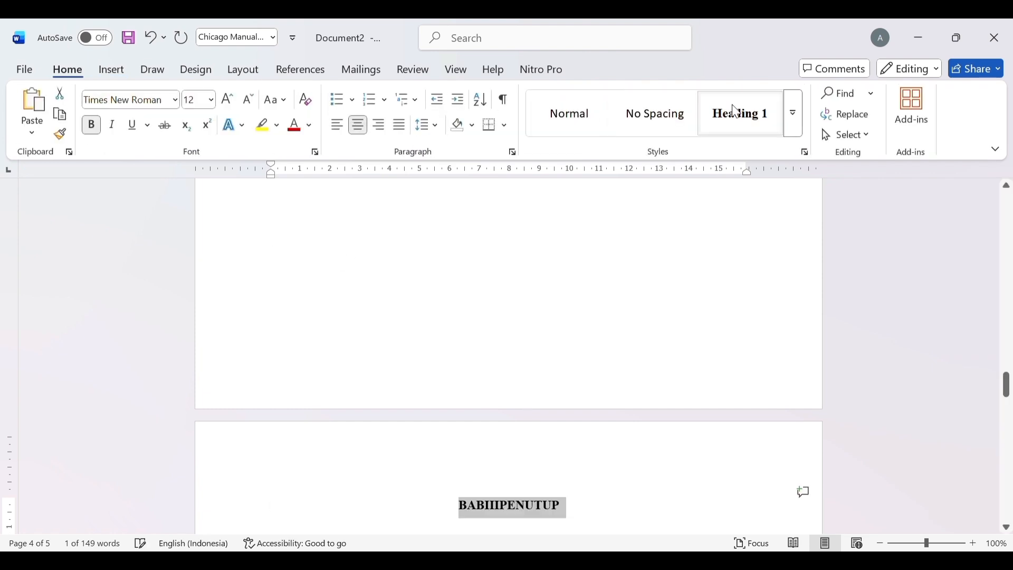
Step: Break the chapter title into the two lines "BABIII" and "PENUTUP" and start a new body line below it
left_click(500, 504)
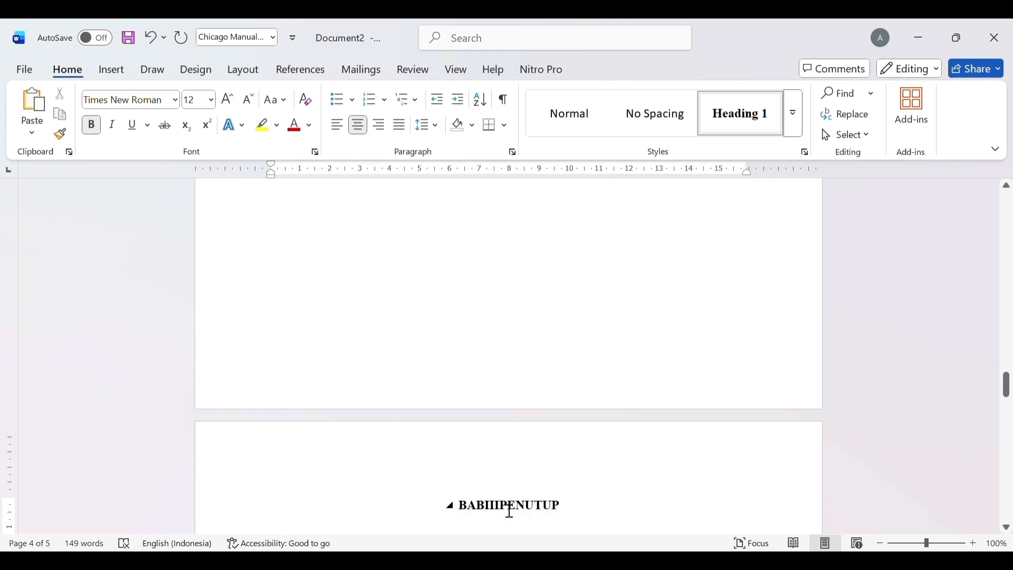
key("Return")
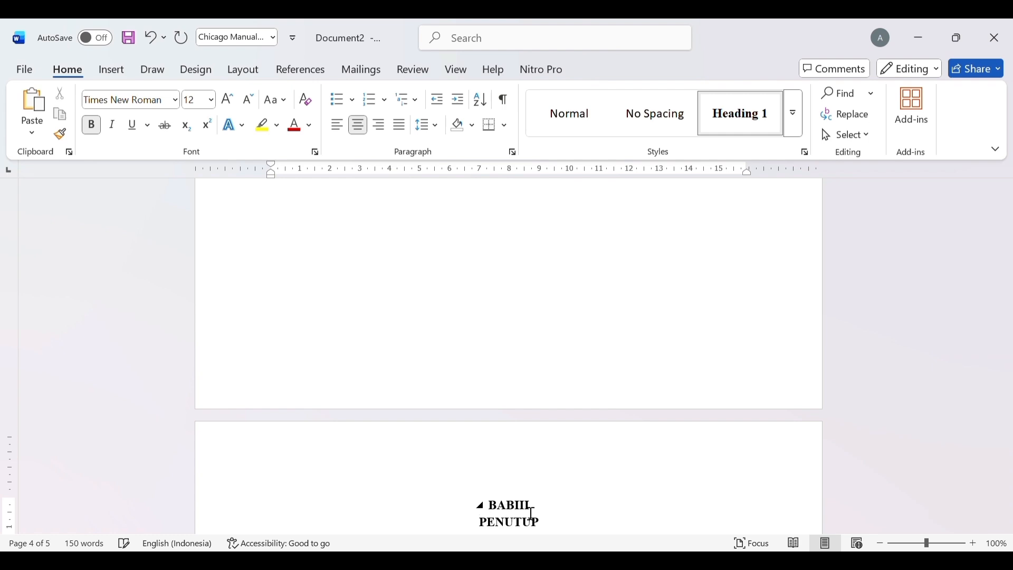
mouse_move(1009, 384)
left_mouse_down()
mouse_move(1006, 410)
mouse_move(1005, 396)
left_mouse_up()
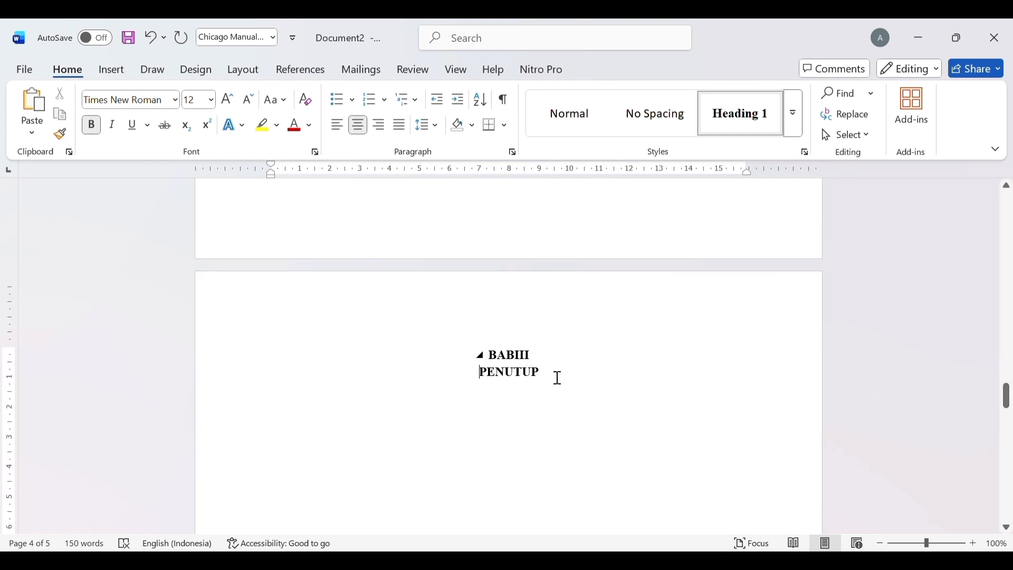
key("Return")
key("Return")
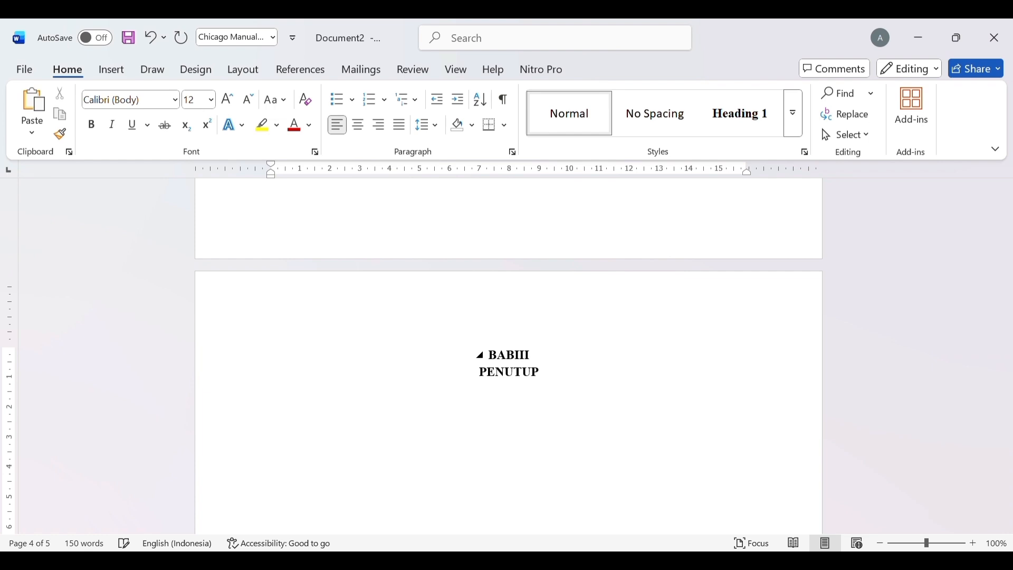
Step: Add a "Kesimpulan" subsection below the PENUTUP title in Heading 2 style and put its "A." lettering back
type("A. ")
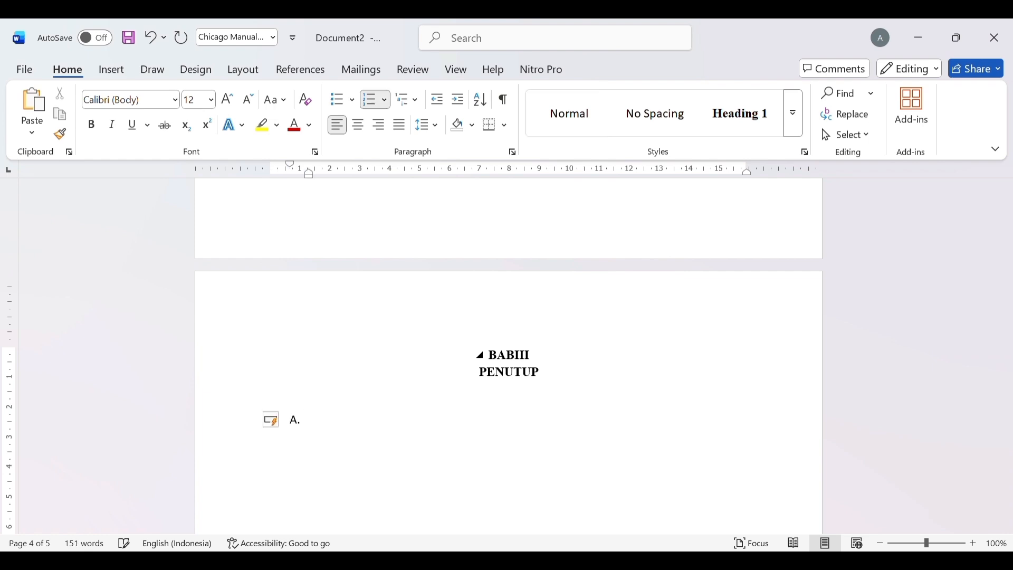
type("kesimpulan")
left_click_drag(311, 425, 385, 433)
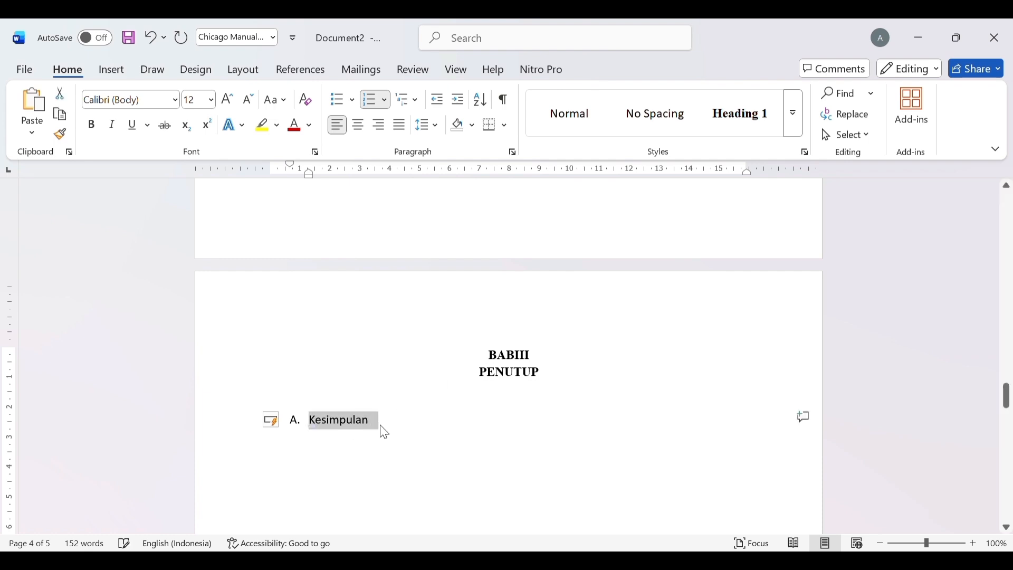
left_click(793, 115)
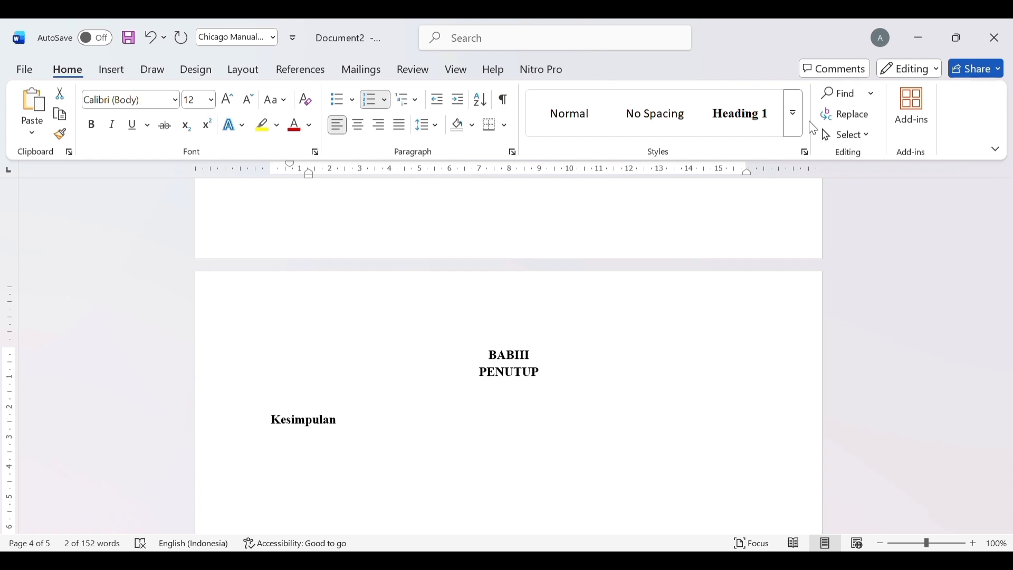
left_click(815, 128)
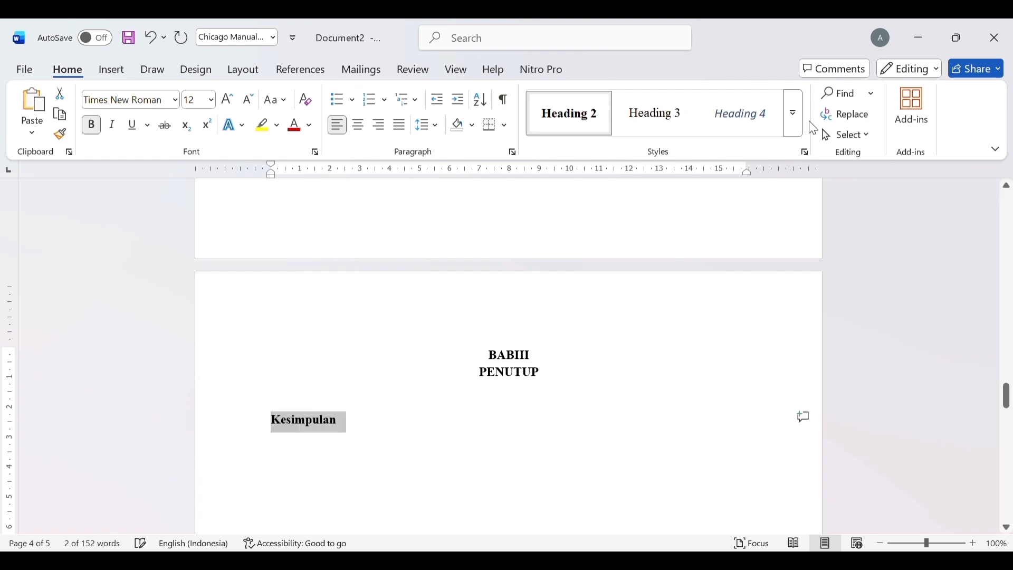
left_click(277, 427)
type("A")
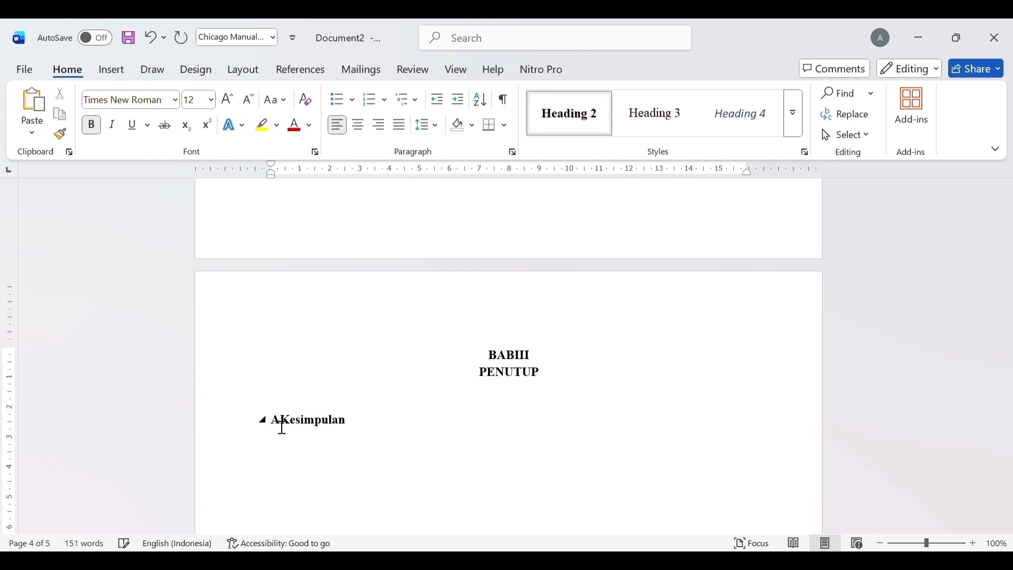
type(".")
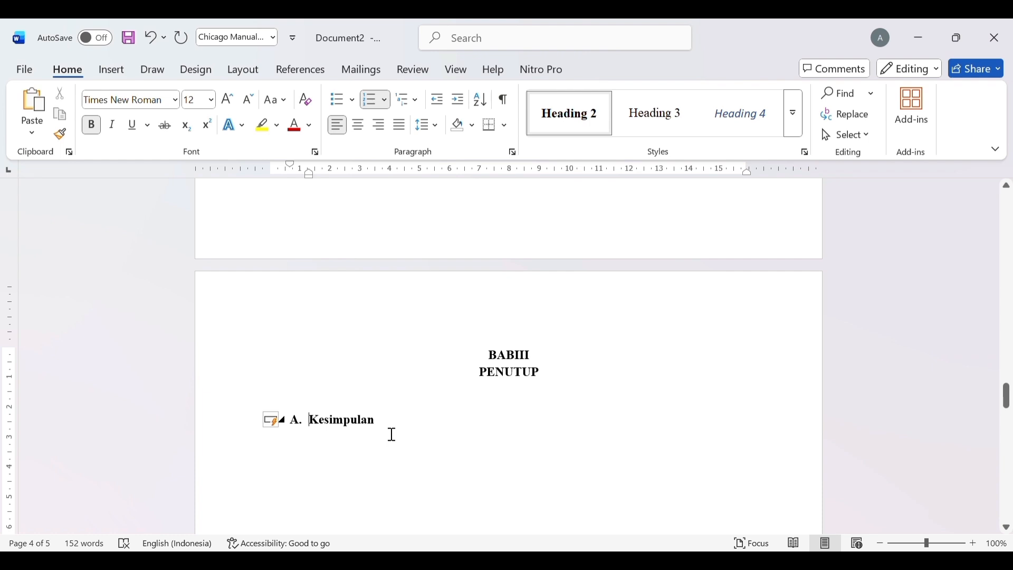
Step: Add the indented placeholder text "dhgfdgfdsjcndbnffbvchvfdkdggk" under A. Kesimpulan and start another line below it
key("Return")
key("Tab")
type("d")
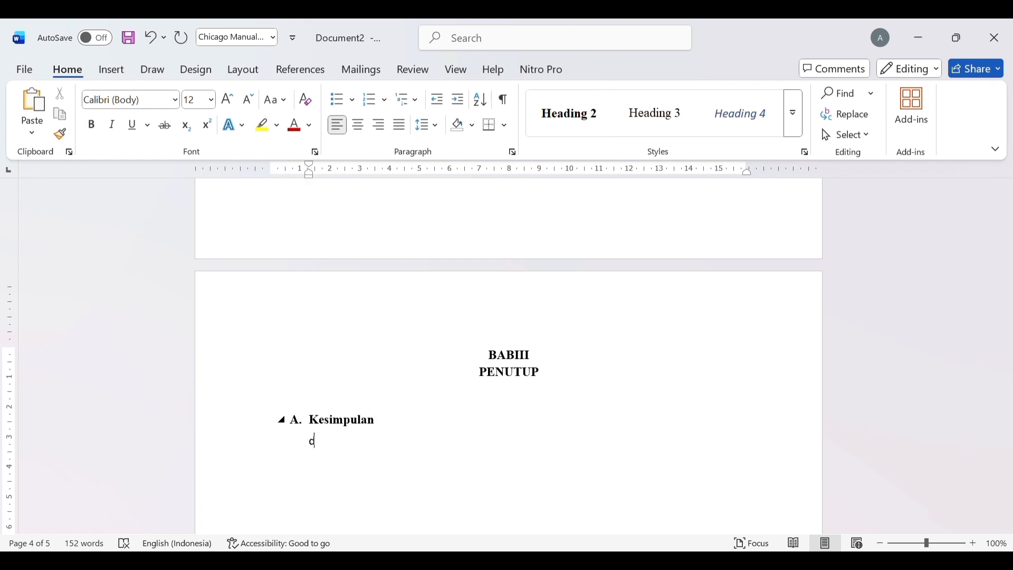
type("hgfdgfdsjcndbnffbvchvfdkdggk")
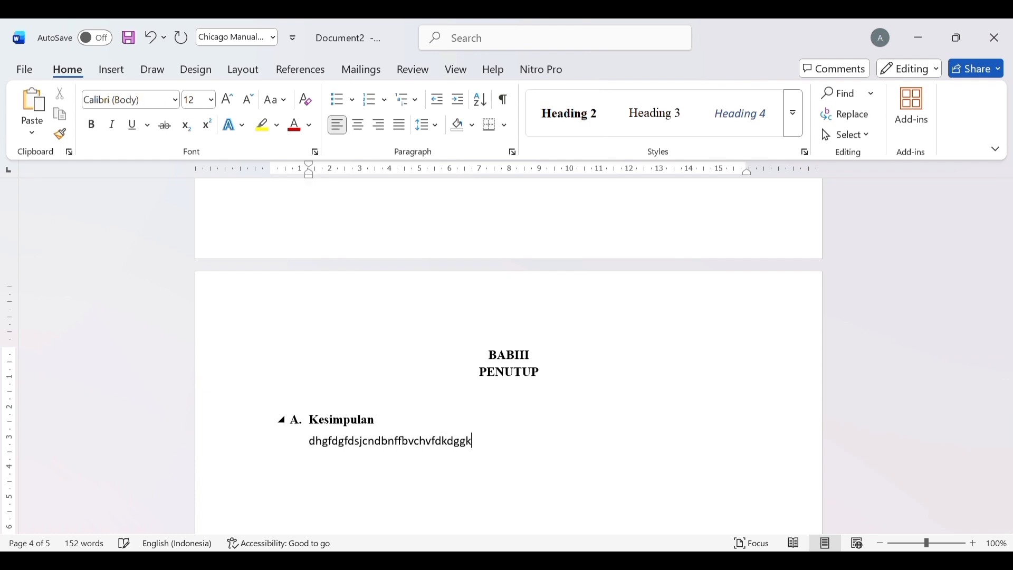
key("Return")
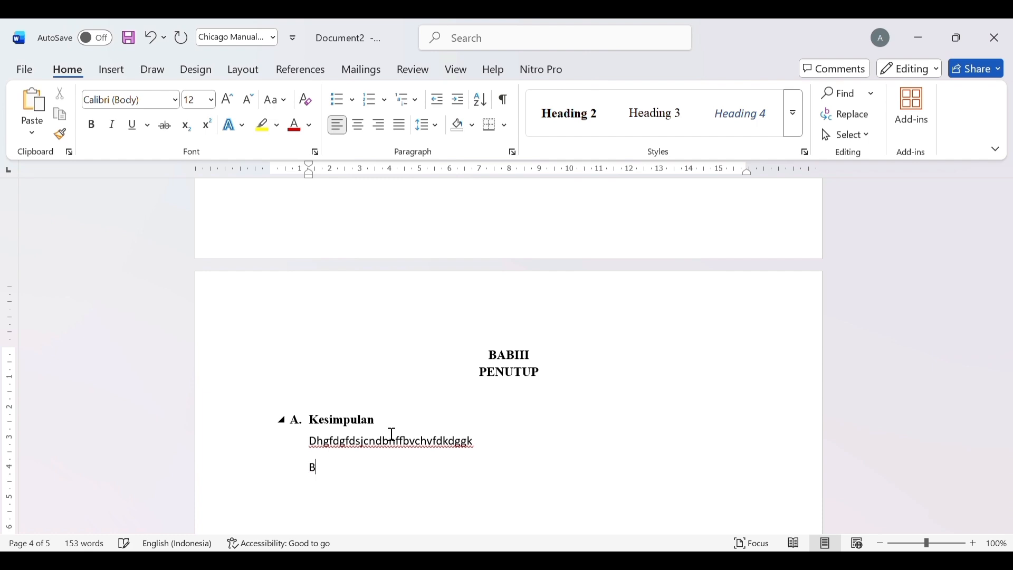
type(".")
key("BackSpace")
key("BackSpace")
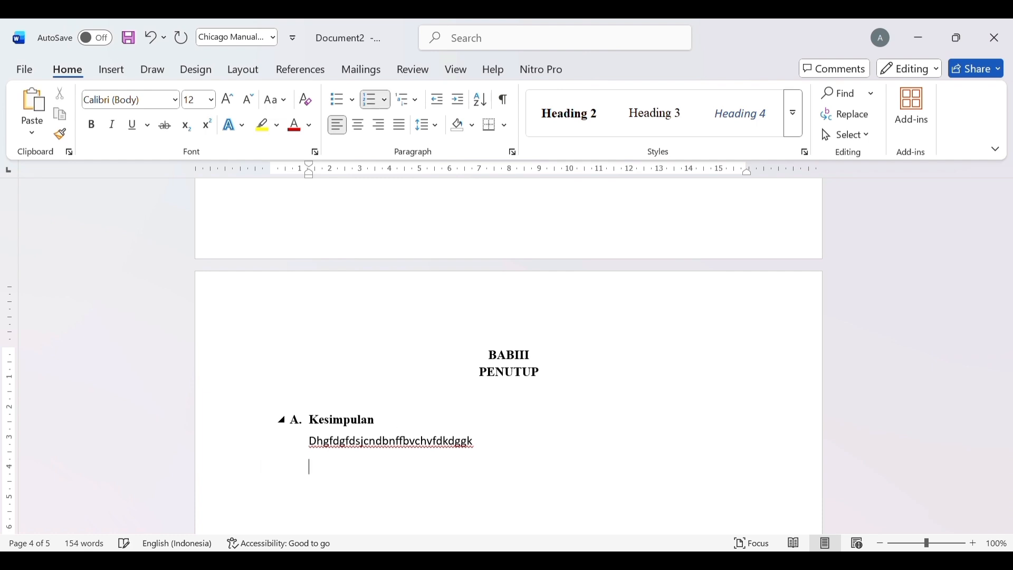
key("BackSpace")
key("BackSpace")
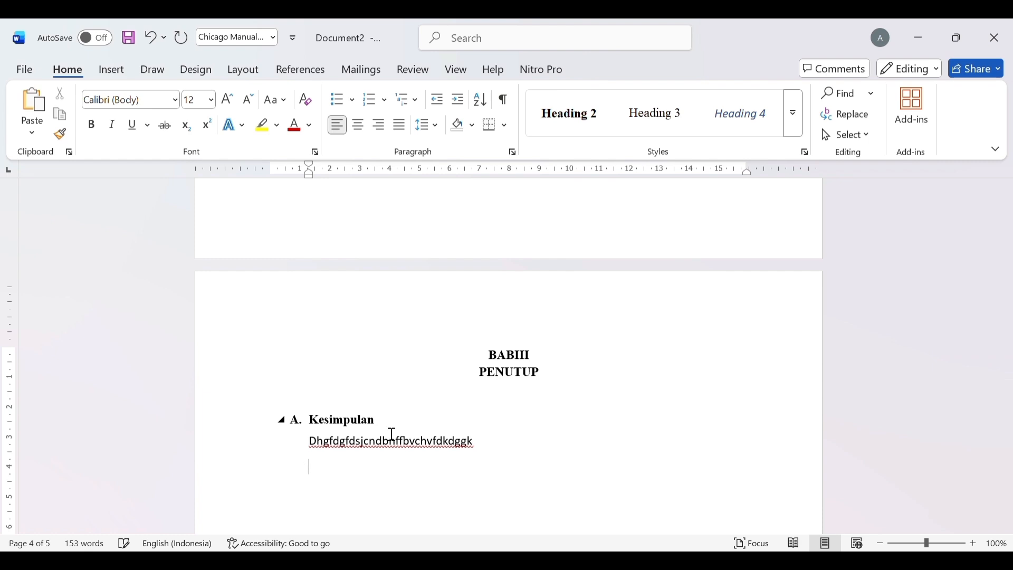
type(".")
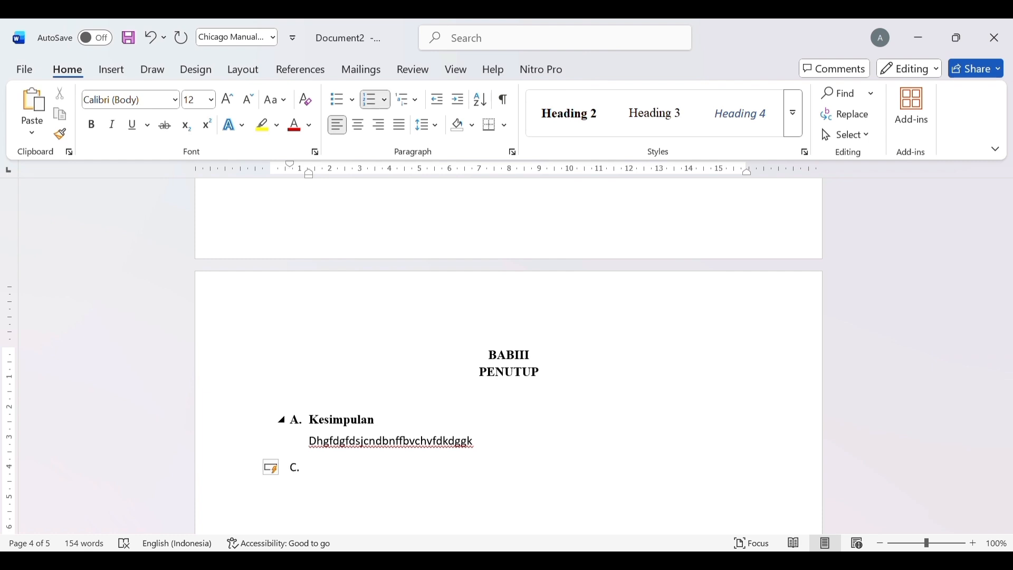
key("BackSpace")
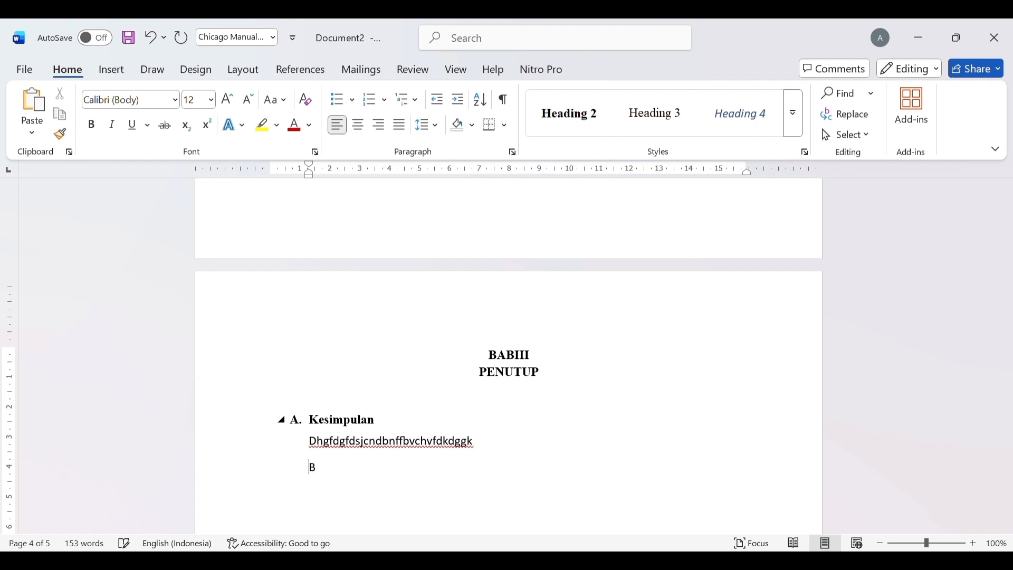
Step: Try to add an uppercase lettered item "SARAN" below the Kesimpulan text in Heading 2 style
type("B. ")
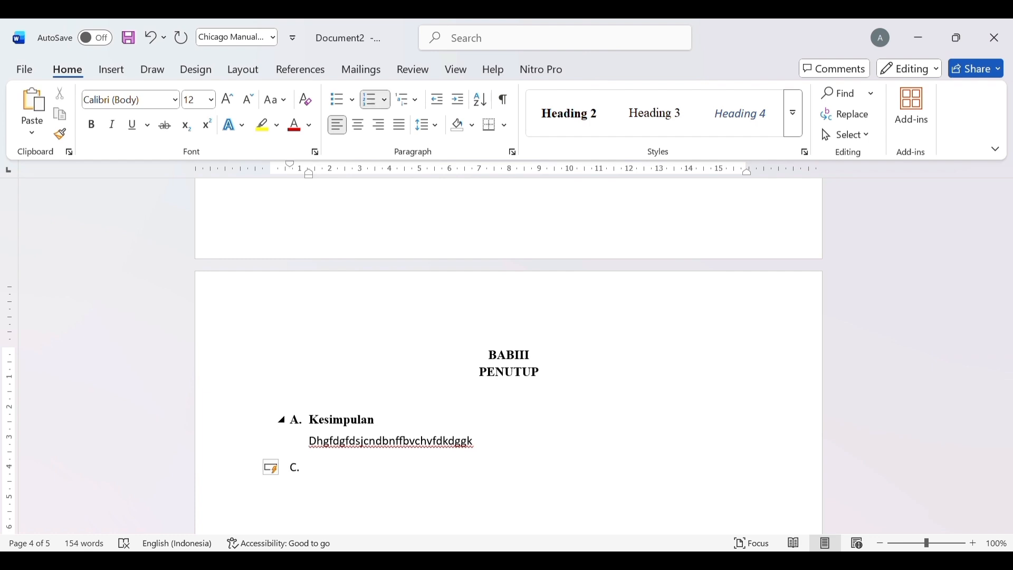
type("SARAN")
double_click(316, 477)
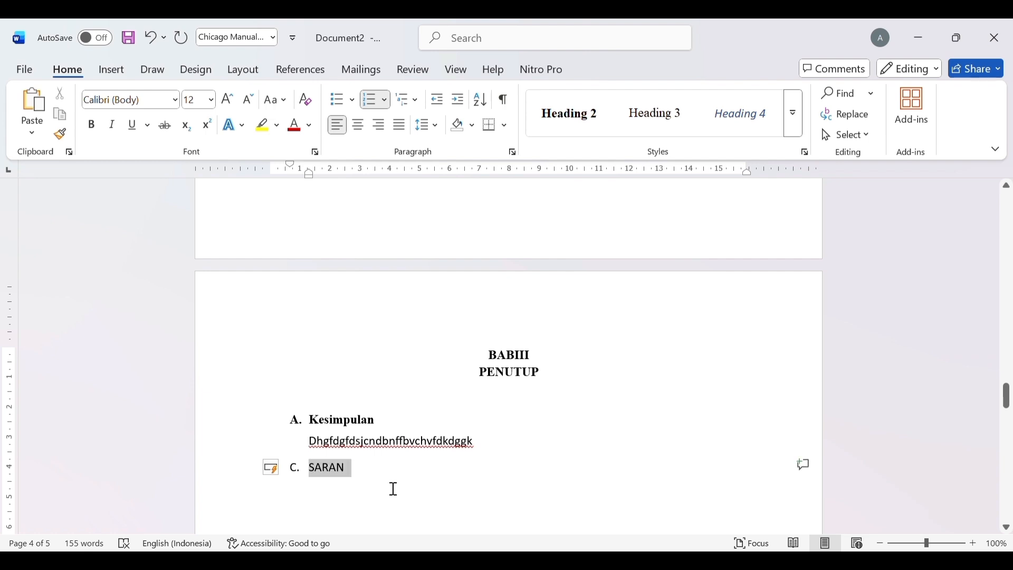
left_click(592, 123)
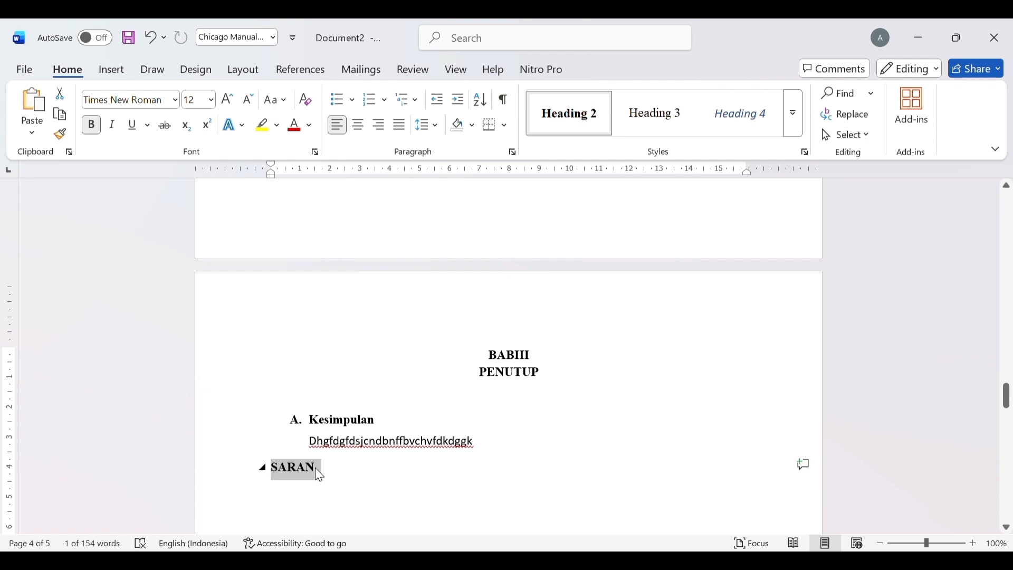
key("BackSpace")
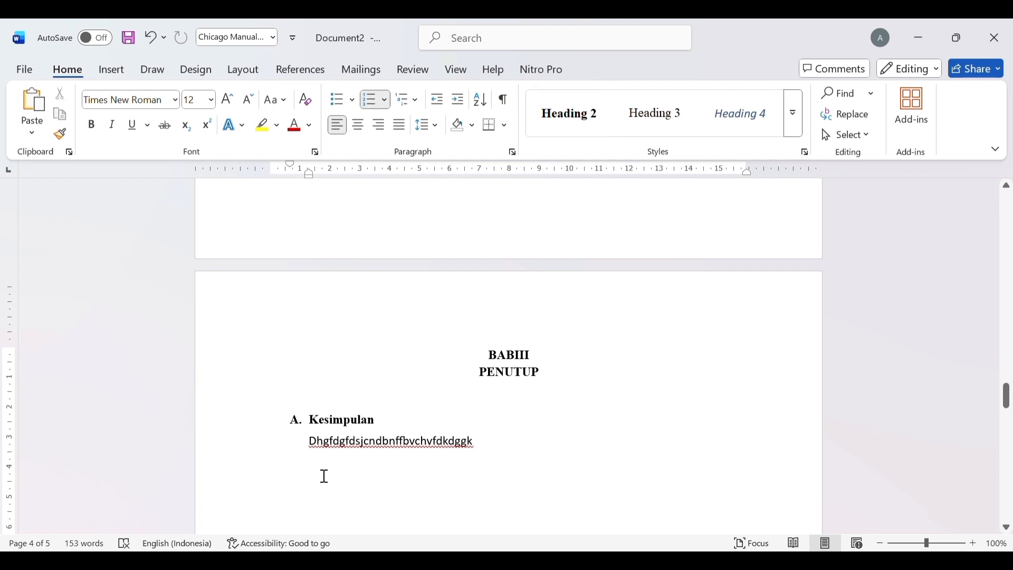
Step: Enter "Saran" as the subsection title below the Kesimpulan text, apply Heading 2, and letter it "B."
type("Saran")
double_click(318, 475)
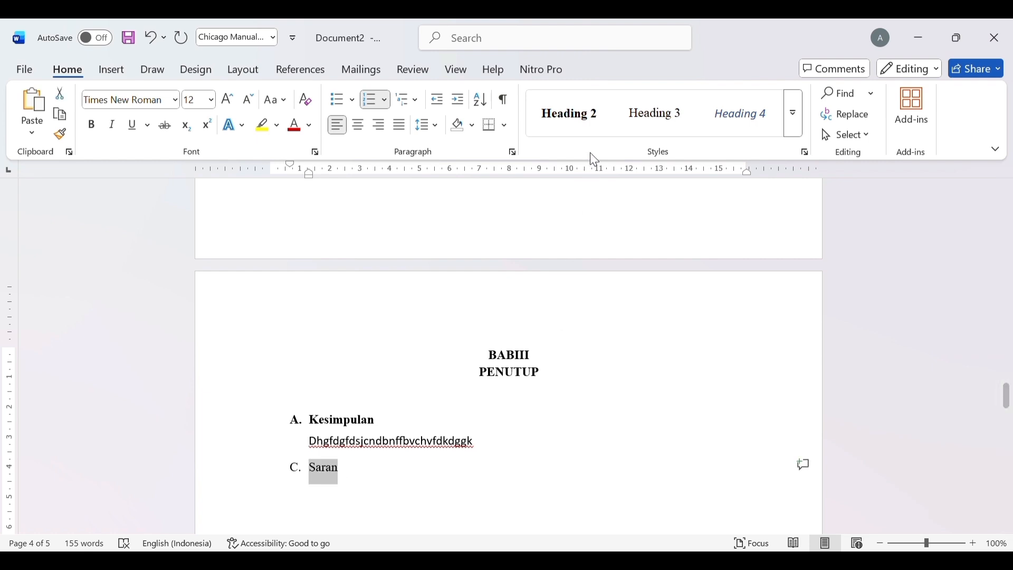
left_click(577, 123)
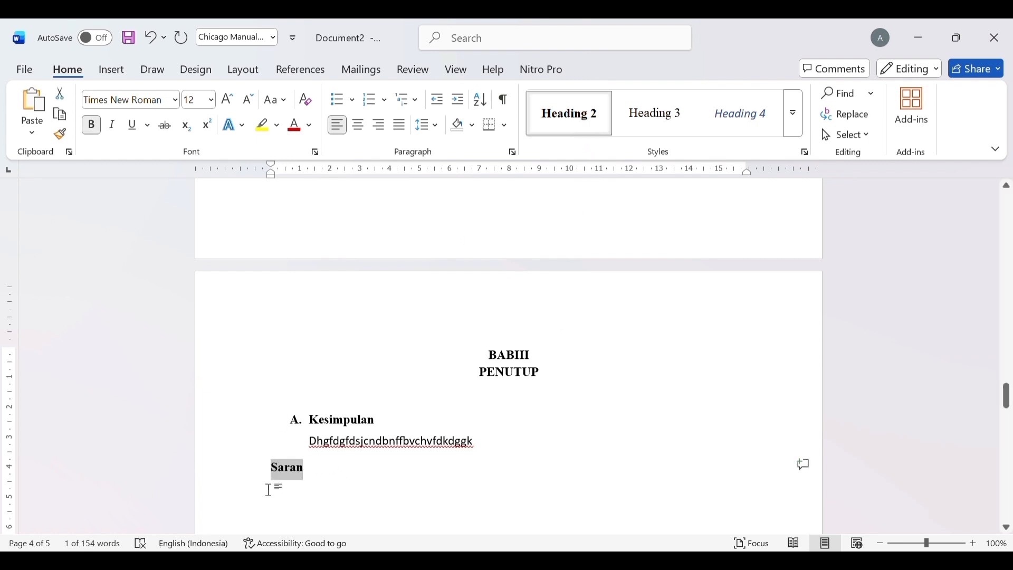
left_click(270, 464)
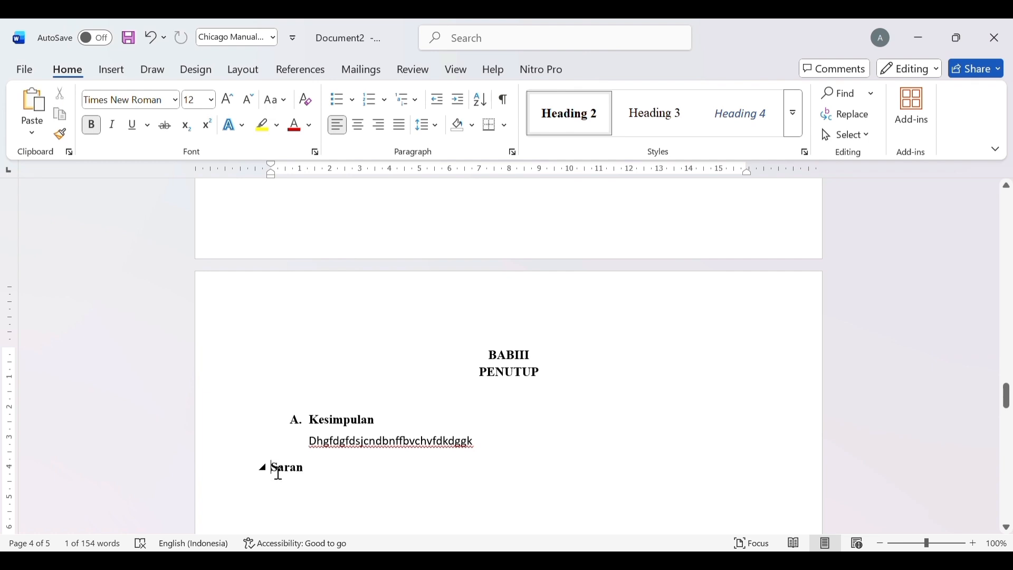
type("B.")
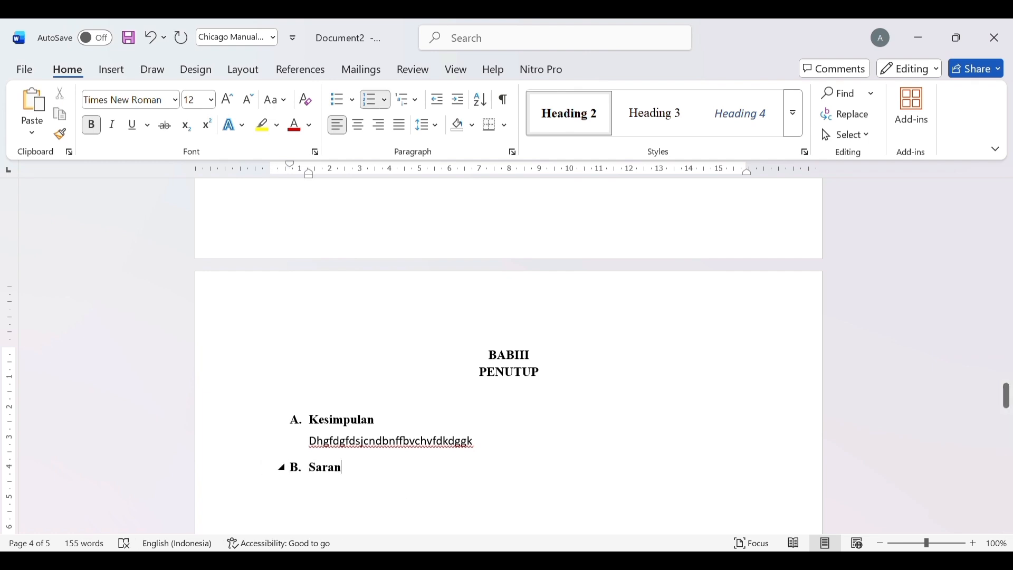
Step: Start a new indented line below B. Saran and clear its "C." lettering and trial text
key("Return")
key("BackSpace")
type("C. DHFDH")
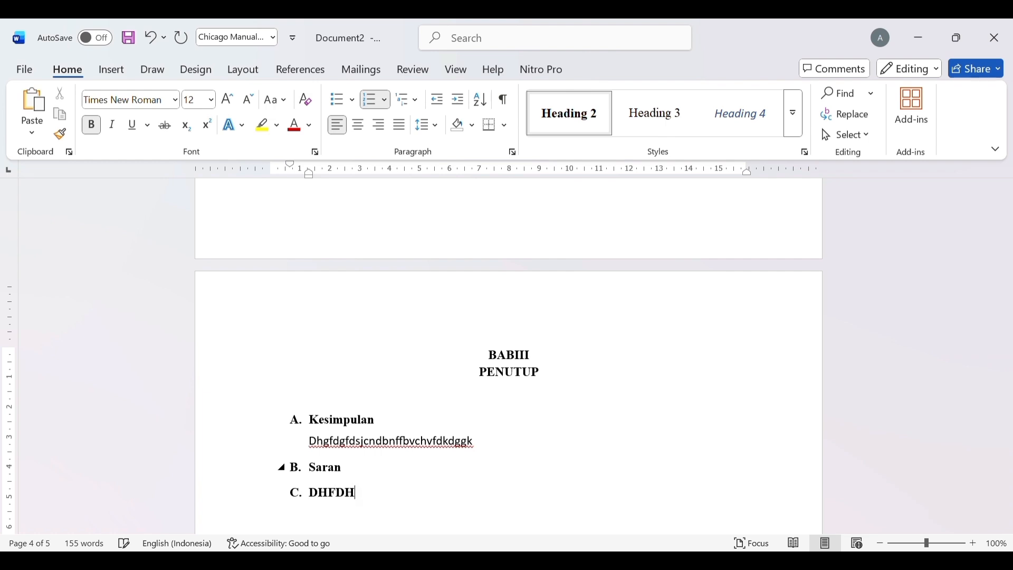
key("BackSpace")
key("BackSpace")
key("BackSpace")
key("BackSpace")
key("BackSpace")
key("BackSpace")
key("BackSpace")
Step: Enter the non-bold placeholder text "DHFDFFHFDHFDFDHFFHIF" on the line under B. Saran
type("SDBD")
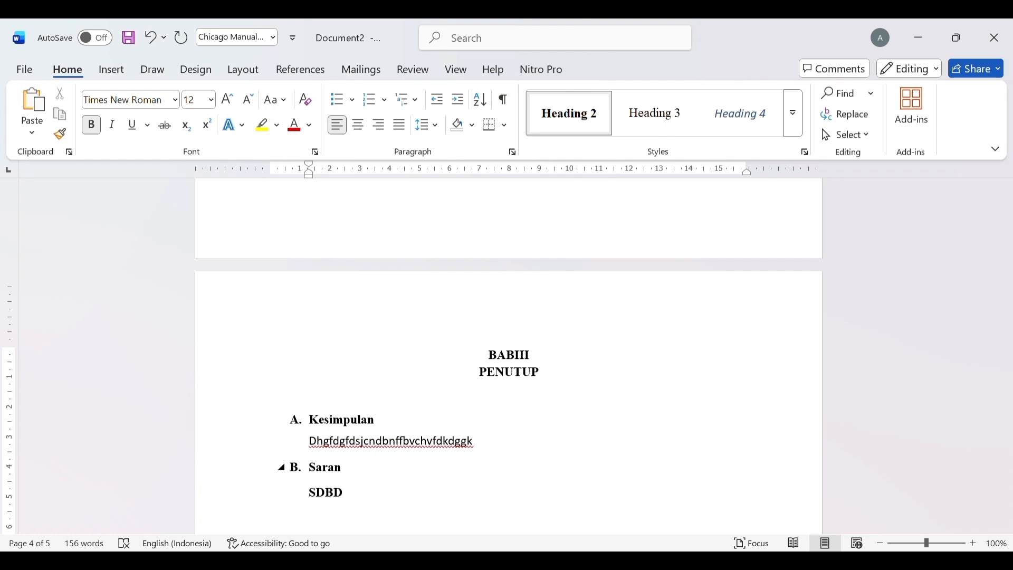
key("BackSpace")
key("BackSpace")
key("BackSpace")
key("ctrl+b")
type("DHFDFFHFDHFDFDHFFHIF")
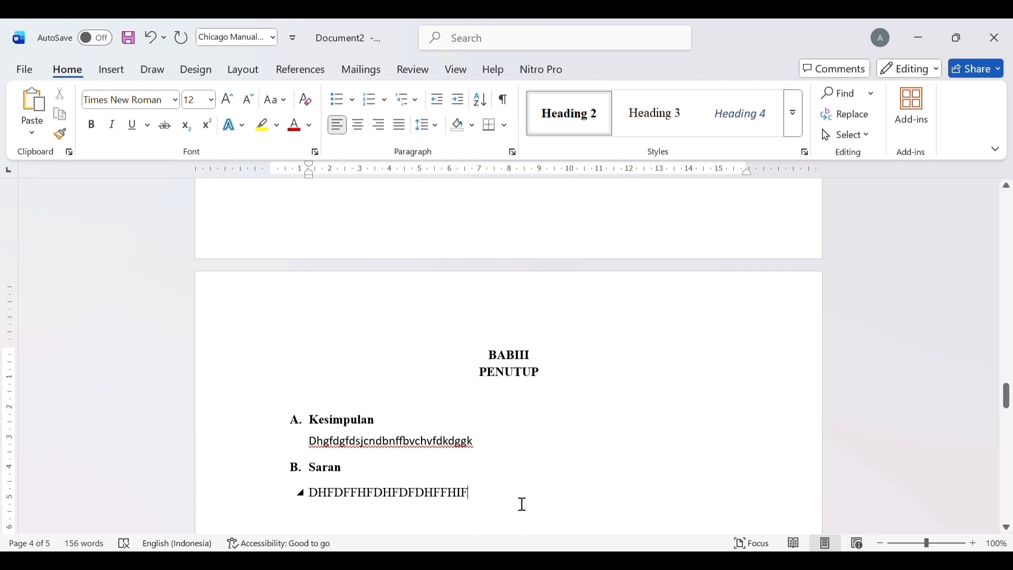
Step: Delete the placeholder text and the empty line below the B. Saran subsection title
key("BackSpace")
key("BackSpace")
key("BackSpace")
key("BackSpace")
key("BackSpace")
key("BackSpace")
key("BackSpace")
key("BackSpace")
key("BackSpace")
key("BackSpace")
key("BackSpace")
key("BackSpace")
key("BackSpace")
key("BackSpace")
key("BackSpace")
key("BackSpace")
key("BackSpace")
key("BackSpace")
key("BackSpace")
key("BackSpace")
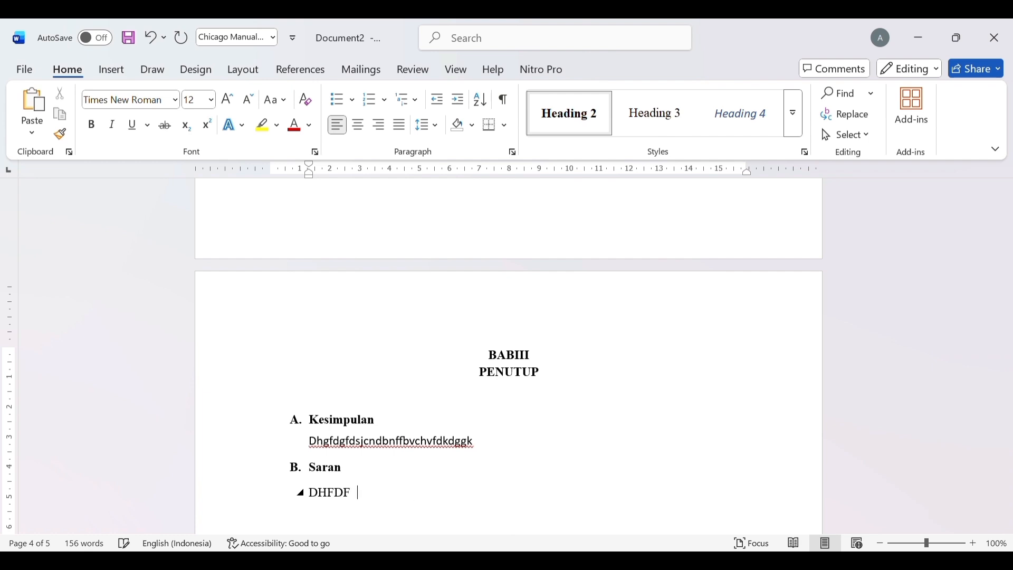
key("BackSpace")
key("BackSpace")
key("BackSpace")
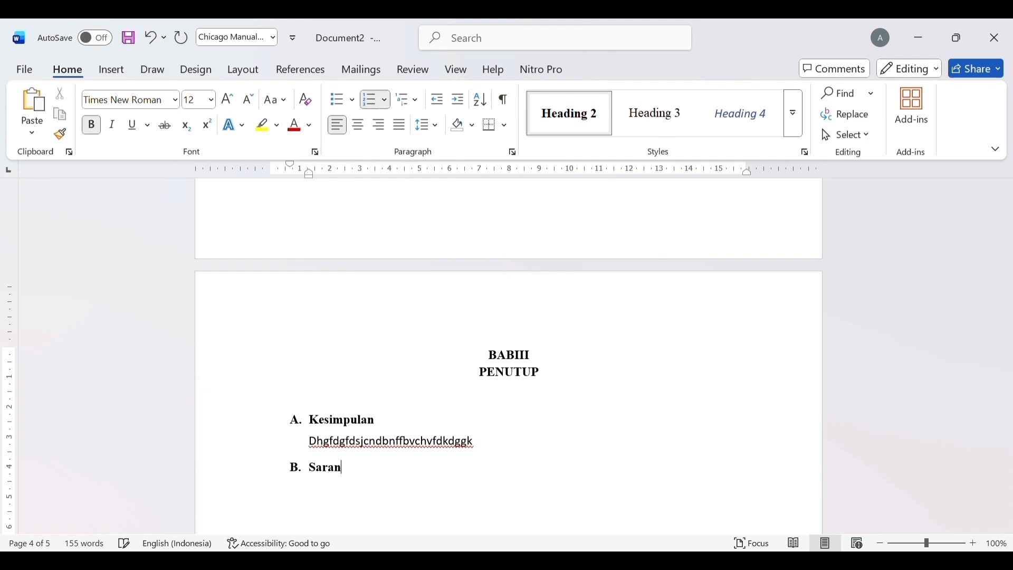
key("BackSpace")
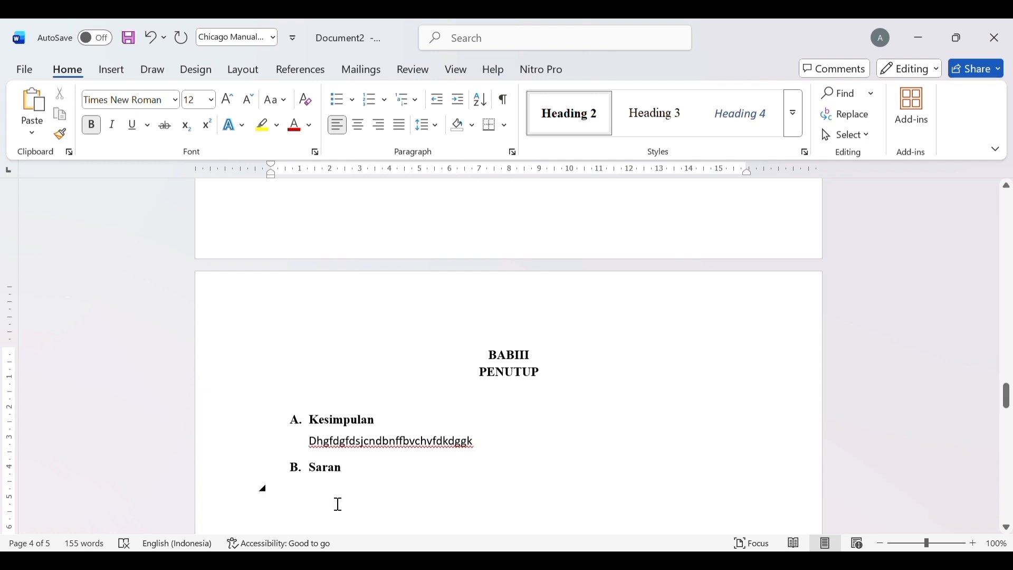
left_click(262, 490)
key("BackSpace")
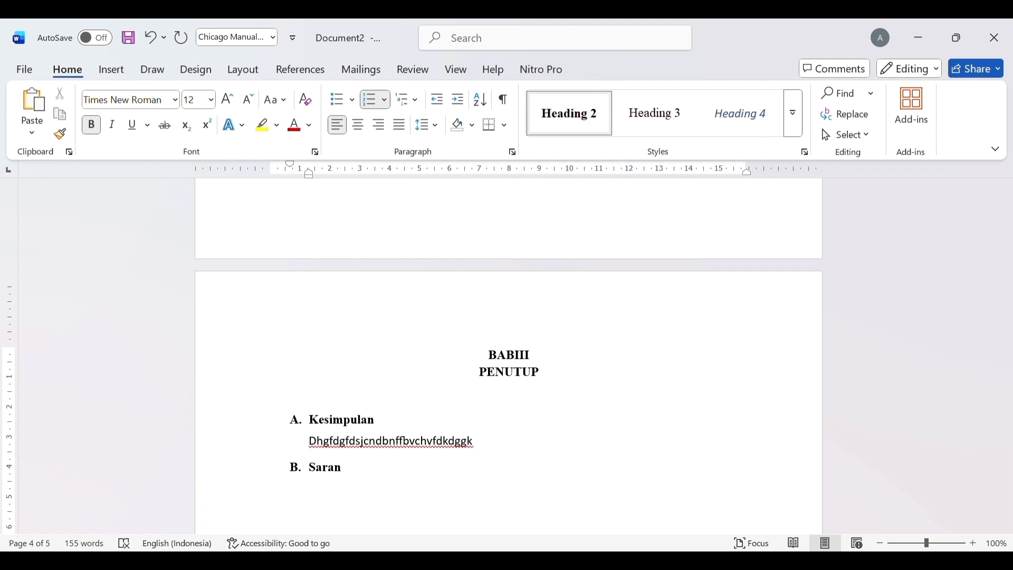
Step: Remove the B. Saran title and shorten the Kesimpulan text to "Dhgfdgfdsjcndbnffbvchvfdk"
key("BackSpace")
key("BackSpace")
key("BackSpace")
key("BackSpace")
key("BackSpace")
key("BackSpace")
key("BackSpace")
key("BackSpace")
key("BackSpace")
key("BackSpace")
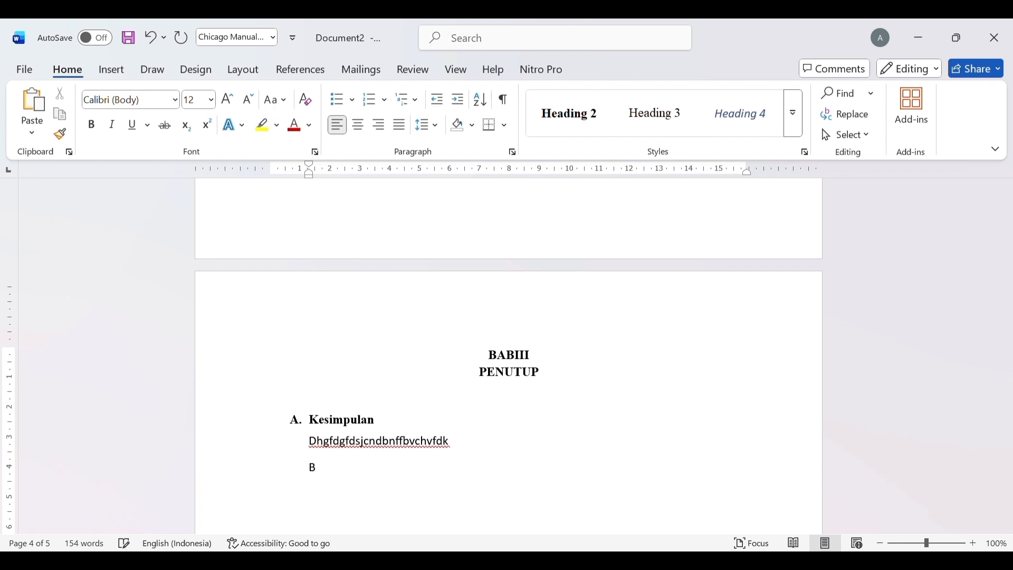
Step: Enter "Saran" again as the subsection title below the Kesimpulan text, in Heading 2 style with the letter "B."
type(". SA")
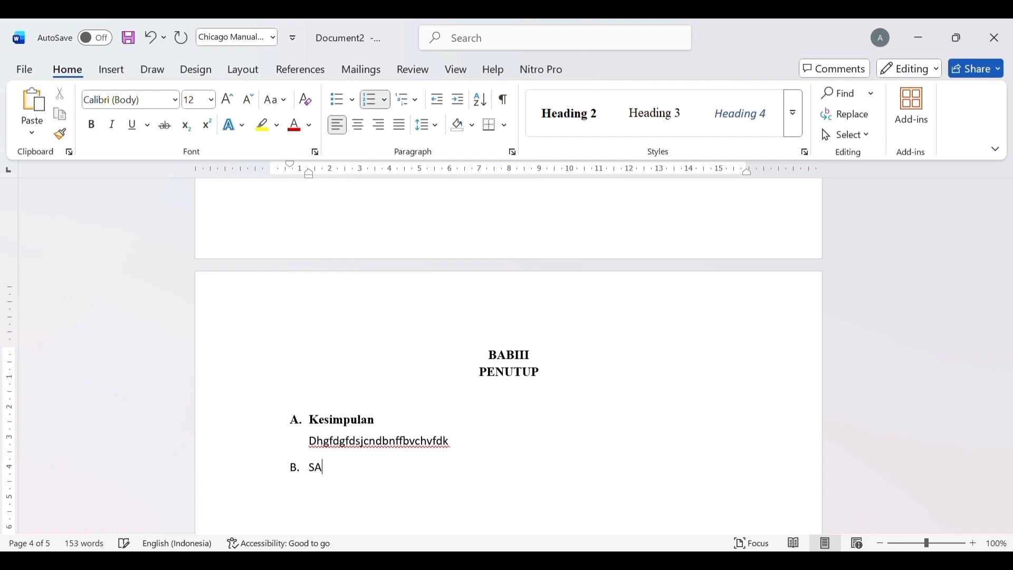
key("BackSpace")
type("aran")
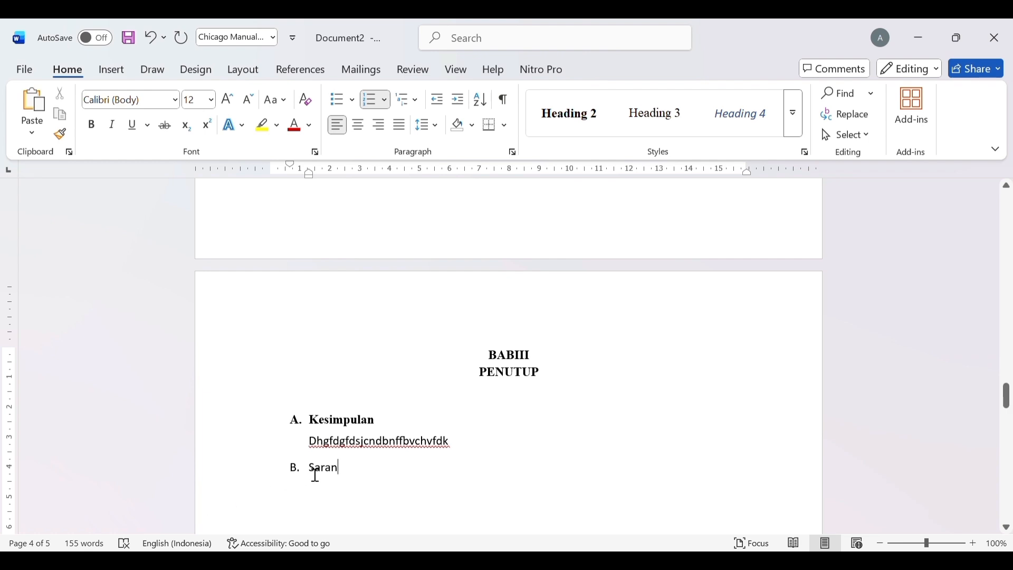
double_click(358, 475)
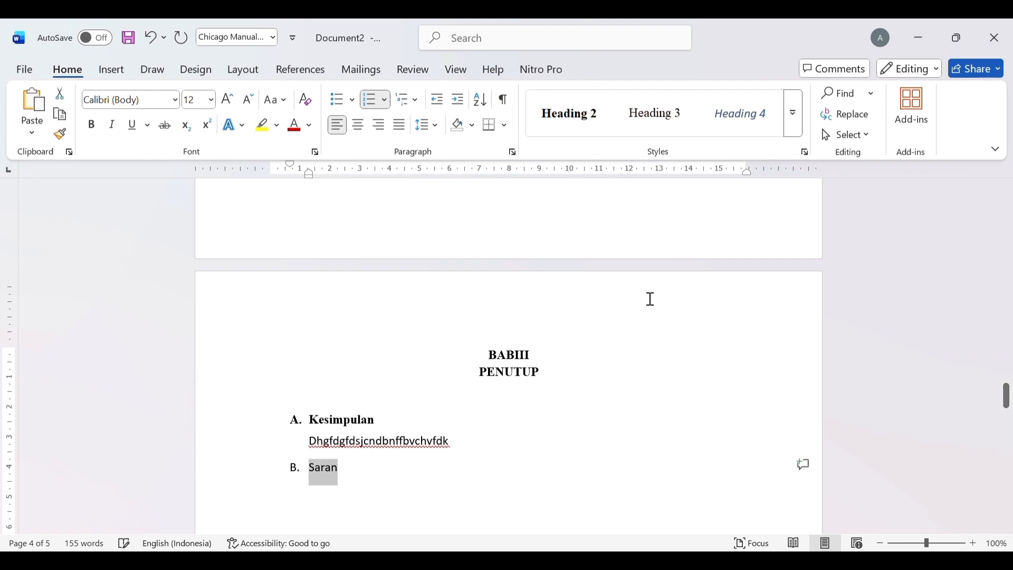
left_click(576, 130)
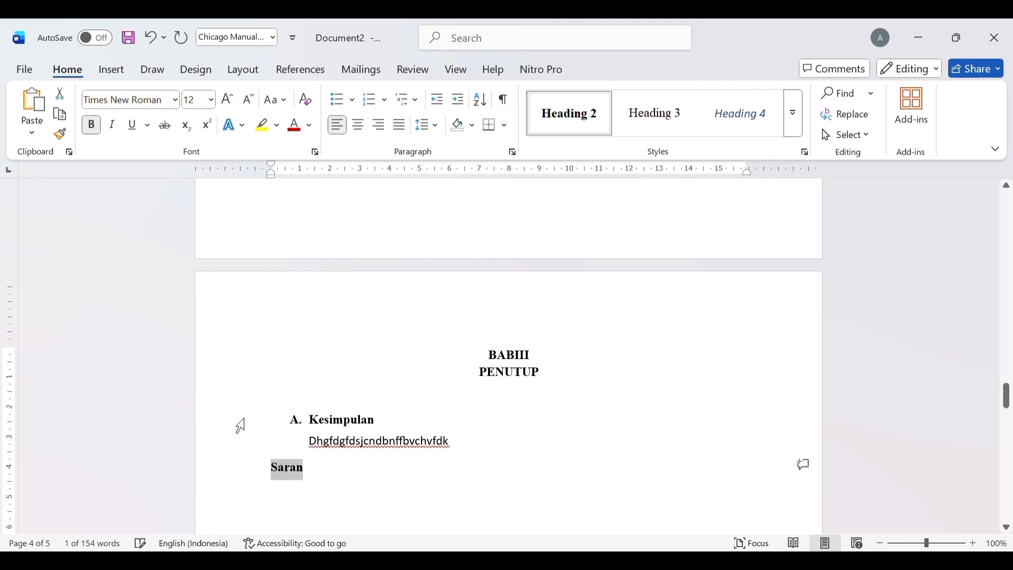
left_click(271, 465)
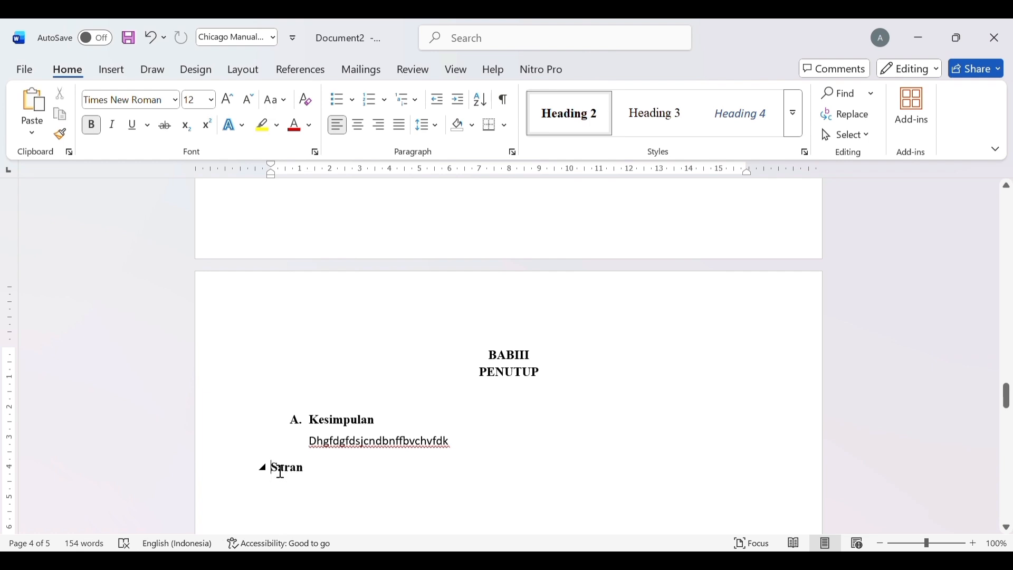
type("B.")
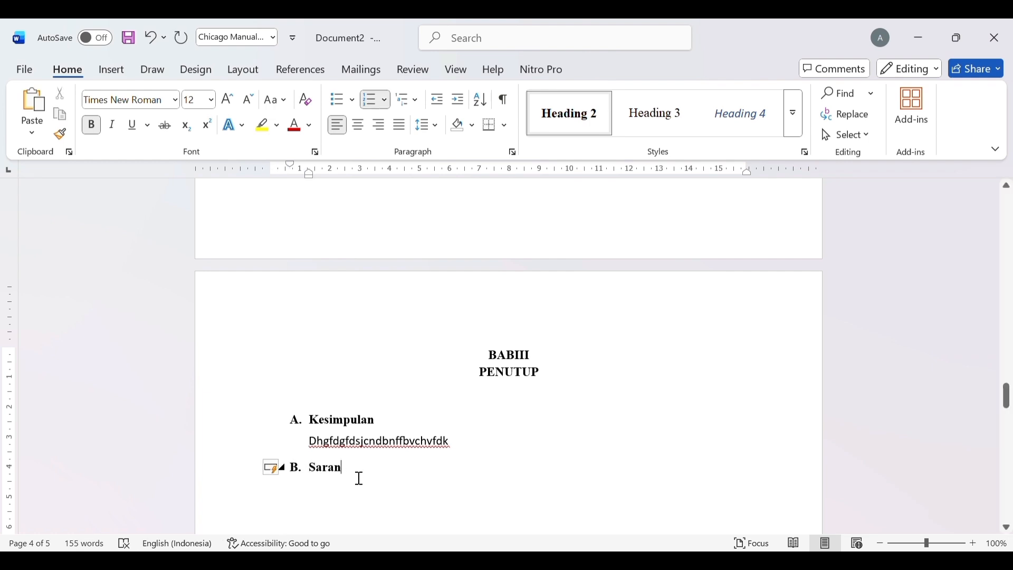
Step: Add an unlettered, non-bold line with the placeholder text "Dbedfndfjgg," under B. Saran
key("Return")
type("C. dbfdj")
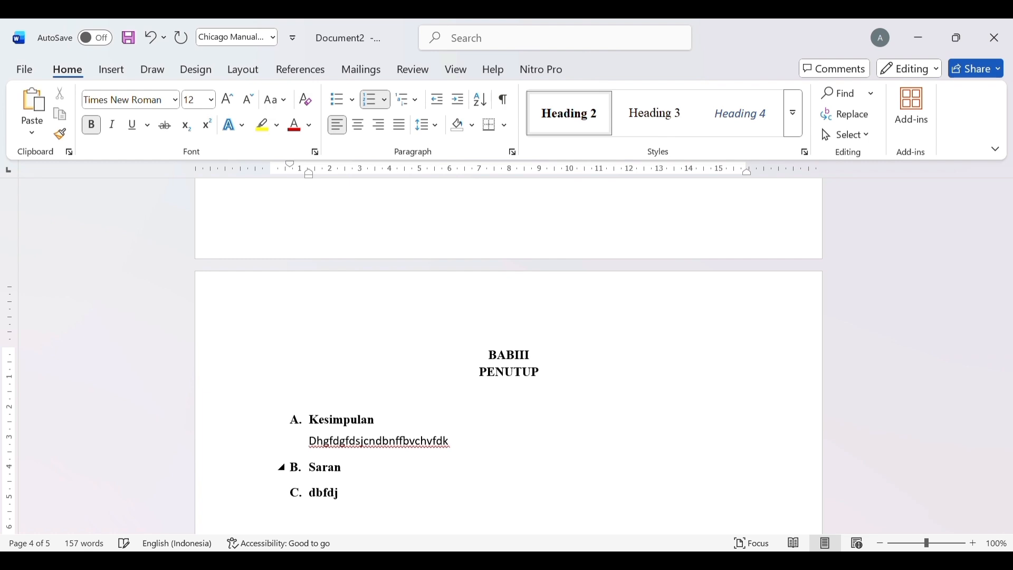
key("BackSpace")
key("BackSpace")
key("BackSpace")
key("BackSpace")
key("BackSpace")
type("dbedfndfjg")
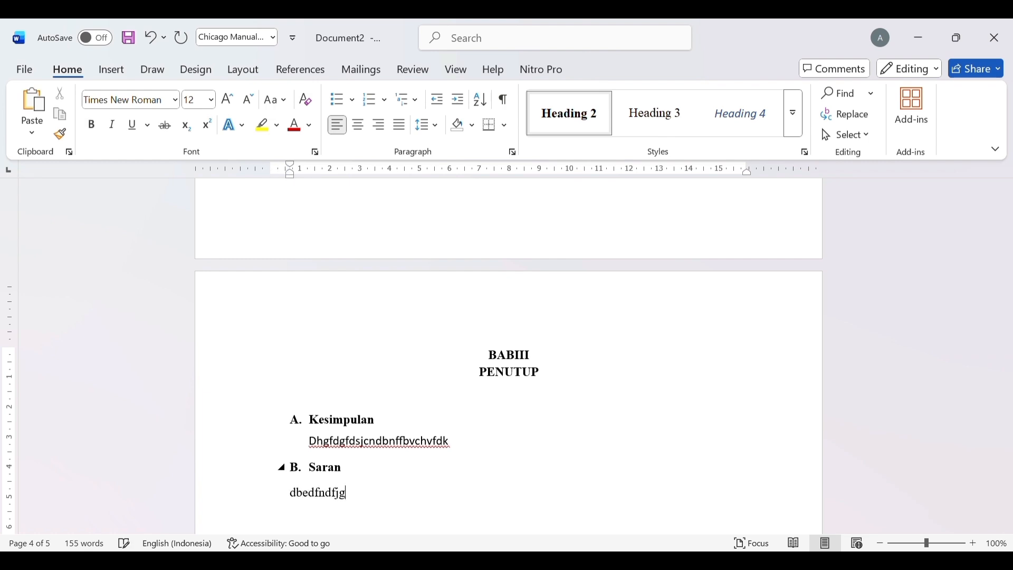
type("g,")
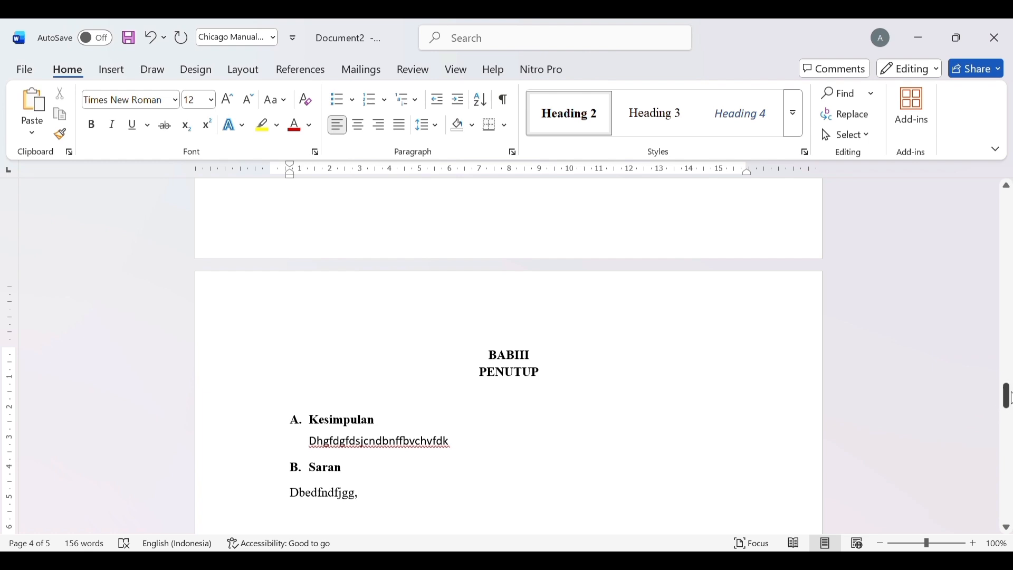
Step: Add the title "DAFTAR PUSTAKA" at the start of page 5 and apply Heading 1
left_click_drag(1009, 396, 993, 448)
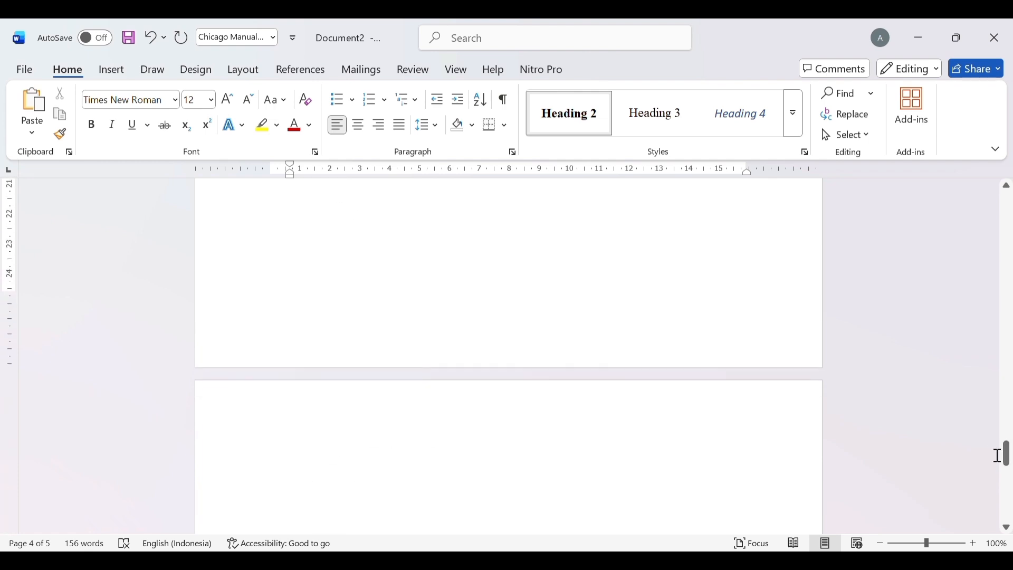
left_click(494, 433)
type("DAFTAR P")
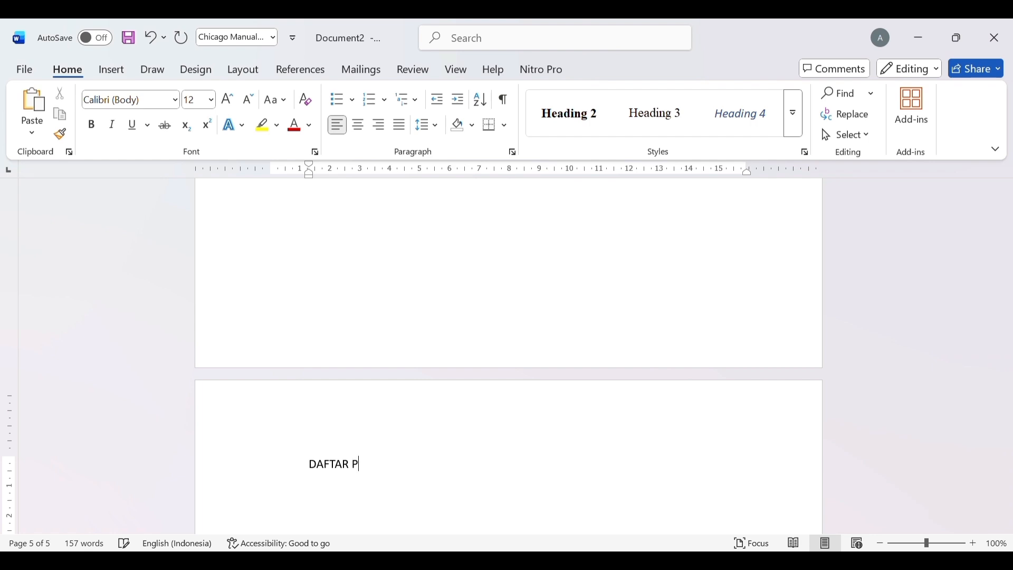
type("USTAKA")
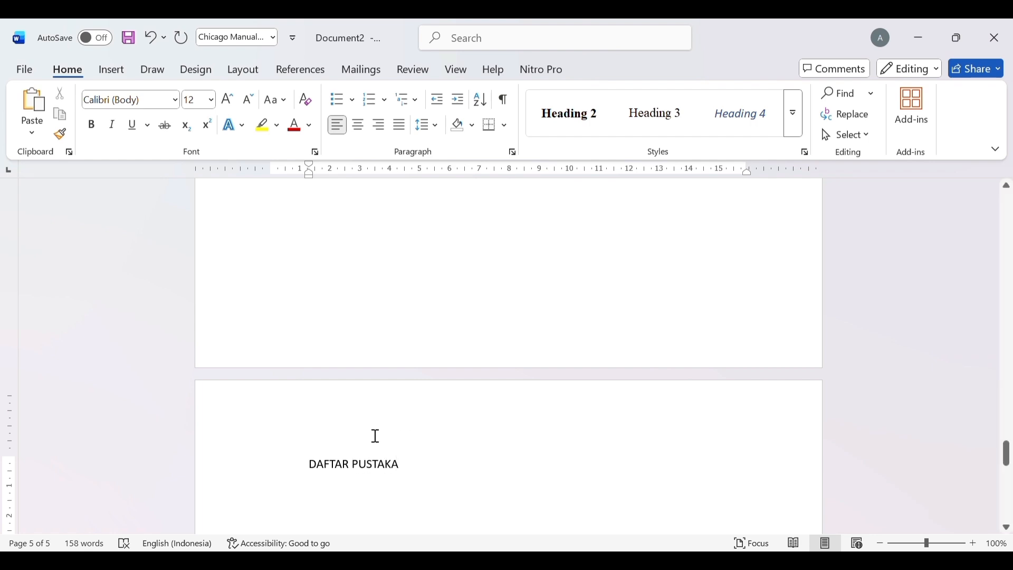
left_click_drag(318, 471, 411, 470)
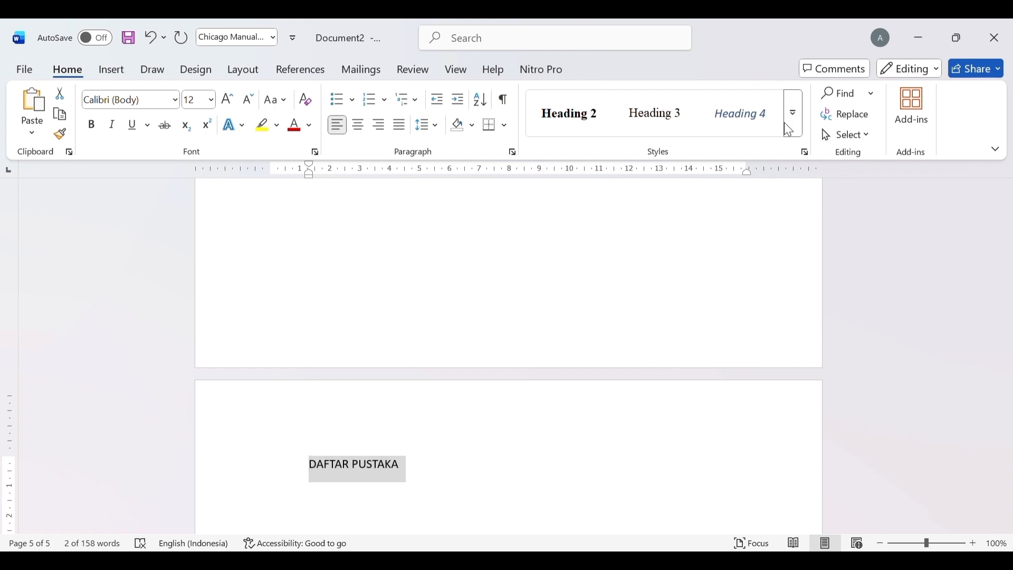
left_click(744, 125)
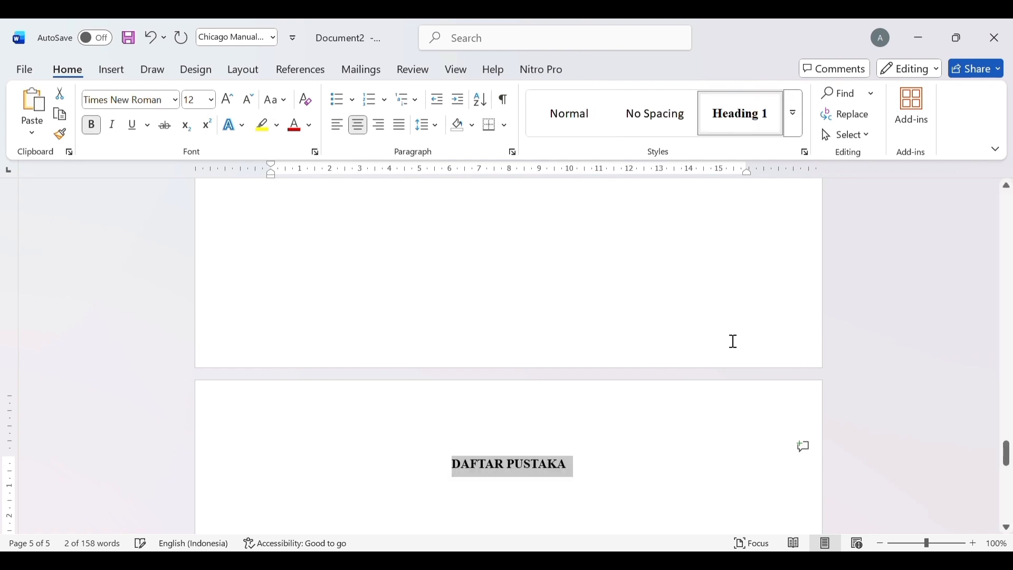
left_click(755, 502)
scroll(1005, 453, "down", 5)
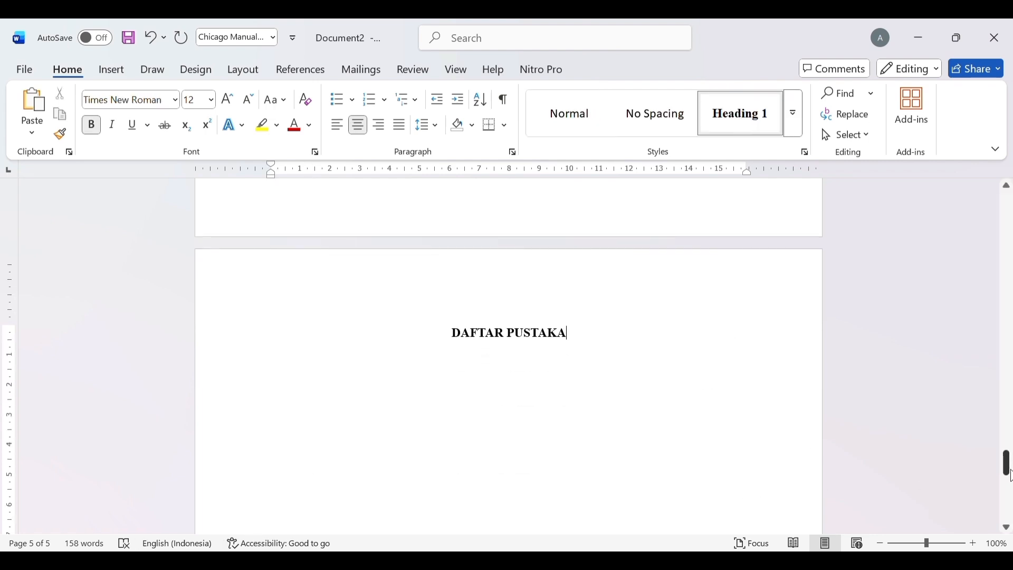
Step: Insert an automatic table of contents at the beginning of the blank first page
left_click_drag(992, 419, 1007, 204)
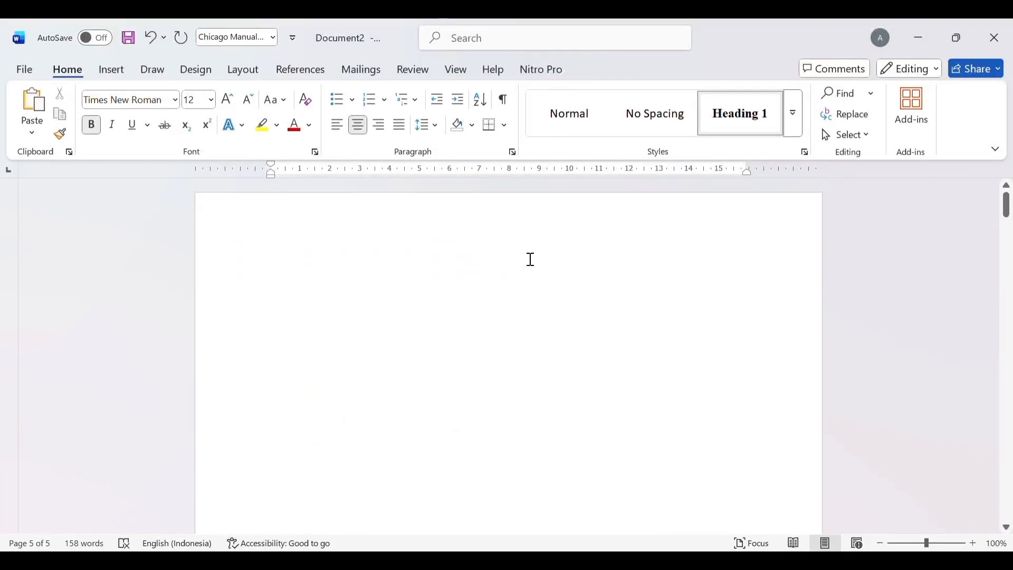
left_click(529, 258)
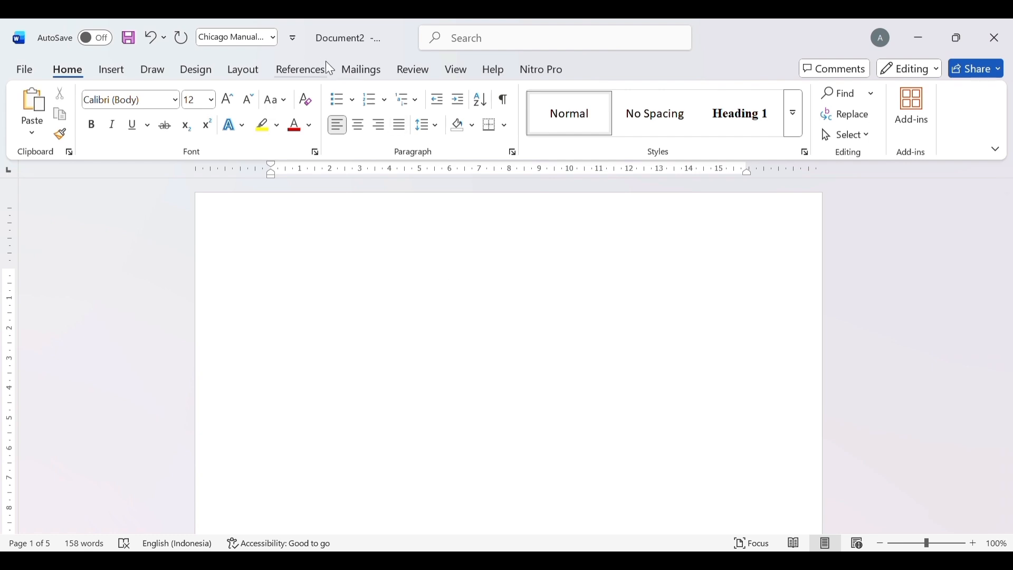
left_click(296, 74)
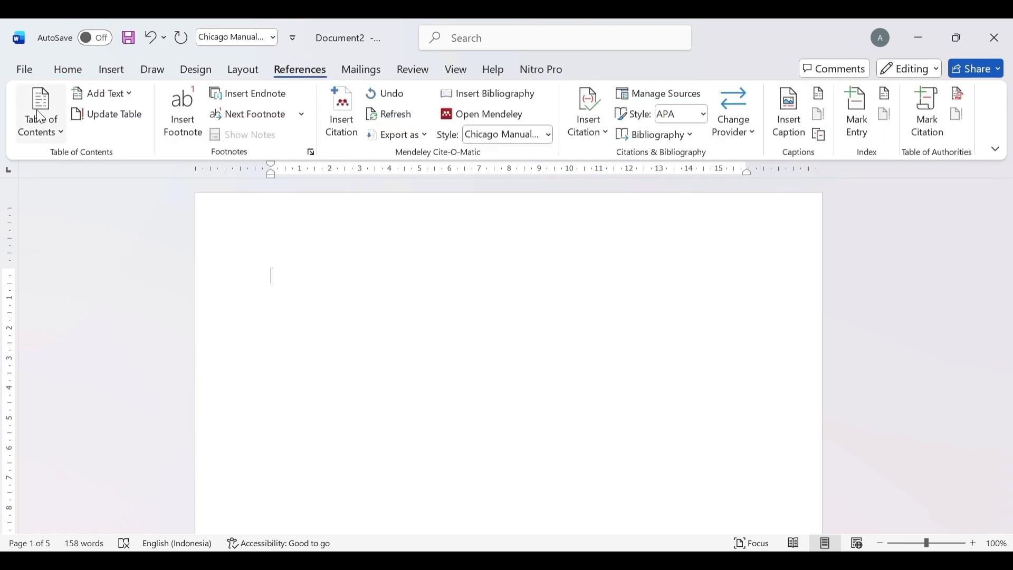
left_click(49, 122)
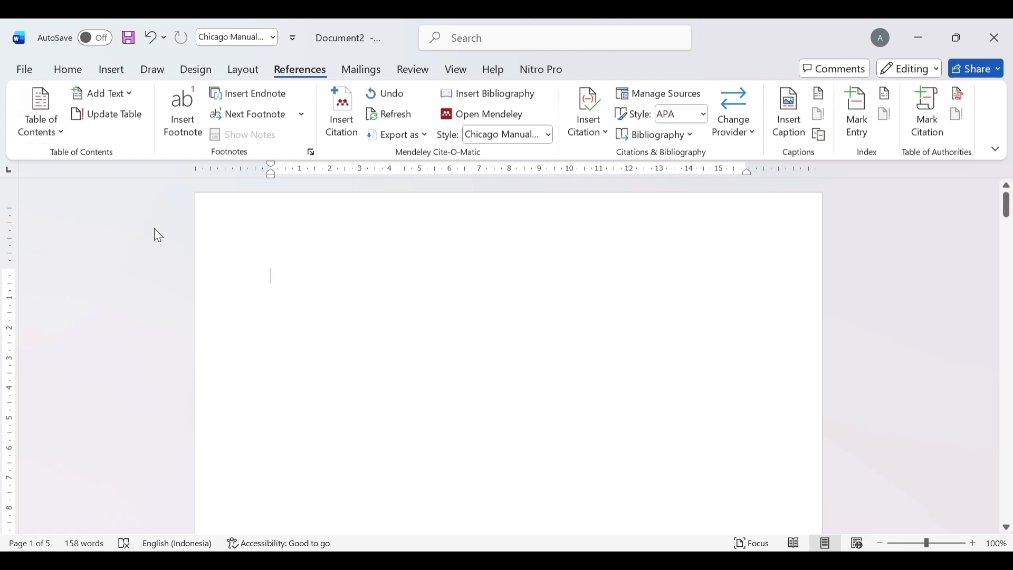
scroll(157, 233, "down", 10)
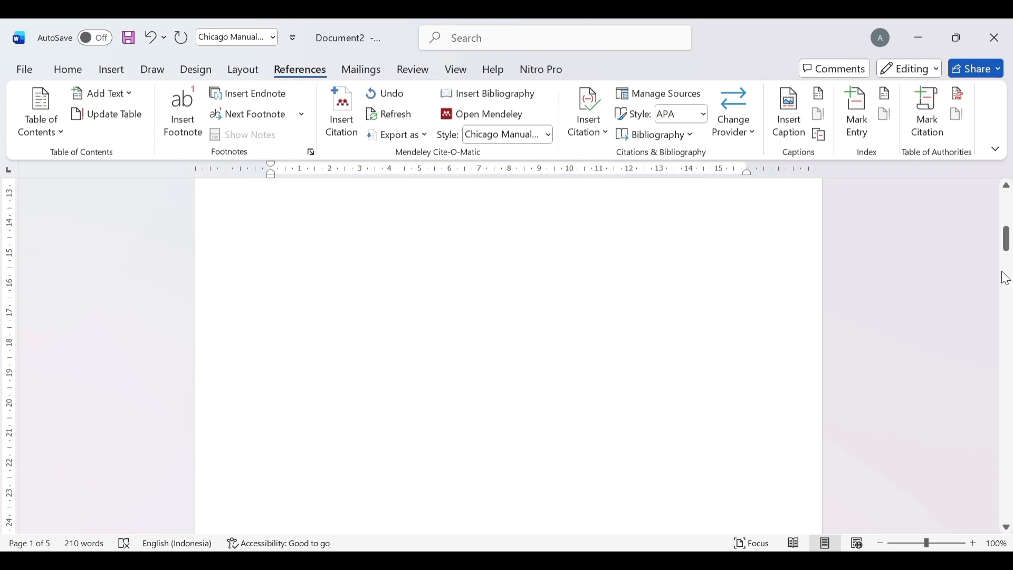
mouse_move(1006, 244)
left_mouse_down()
mouse_move(1007, 209)
mouse_move(1009, 317)
mouse_move(994, 213)
left_mouse_up()
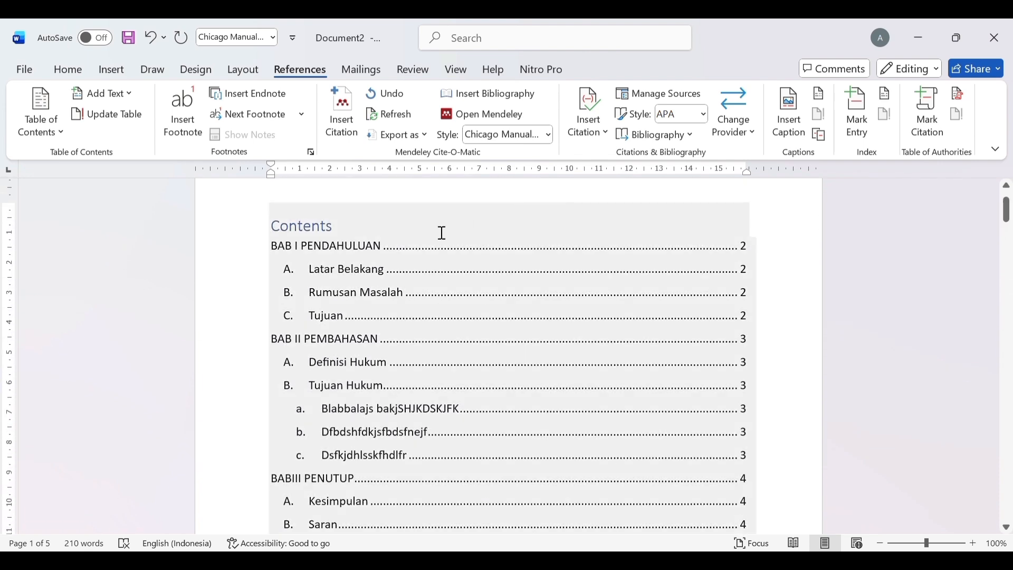
Step: Replace the table of contents title "Contents" with "DAFTAR ISI"
left_click(348, 234)
key("BackSpace")
key("BackSpace")
key("BackSpace")
key("BackSpace")
key("BackSpace")
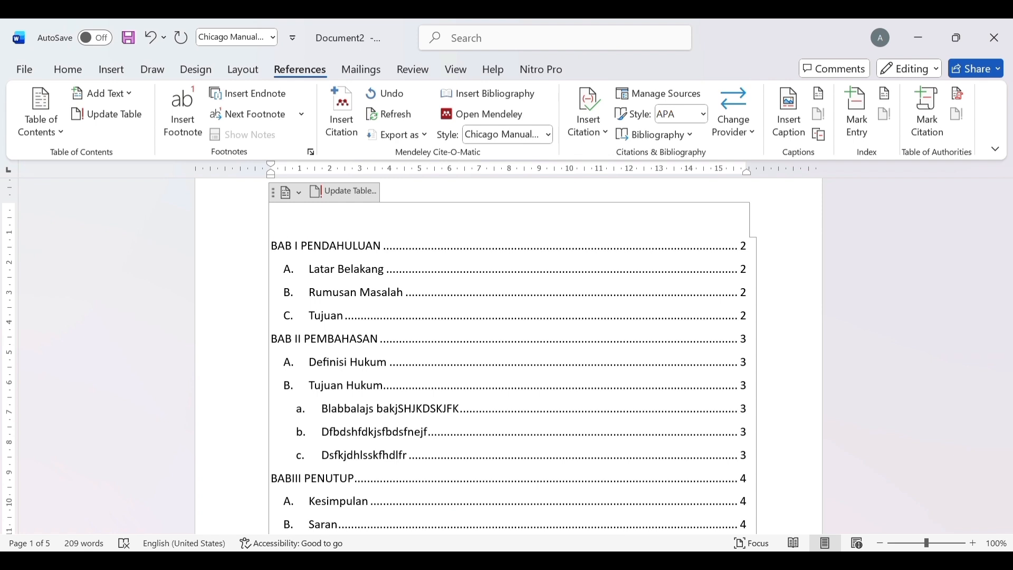
type("DAFTAR ISI")
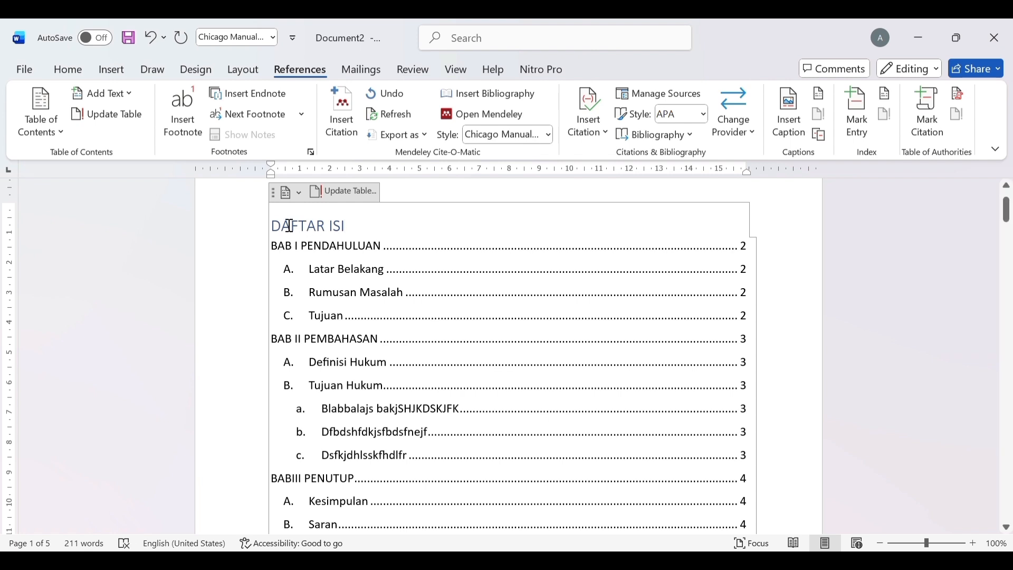
Step: Center the DAFTAR ISI title in bold 12 pt Times New Roman and add a blank line below it
left_click_drag(317, 228, 383, 230)
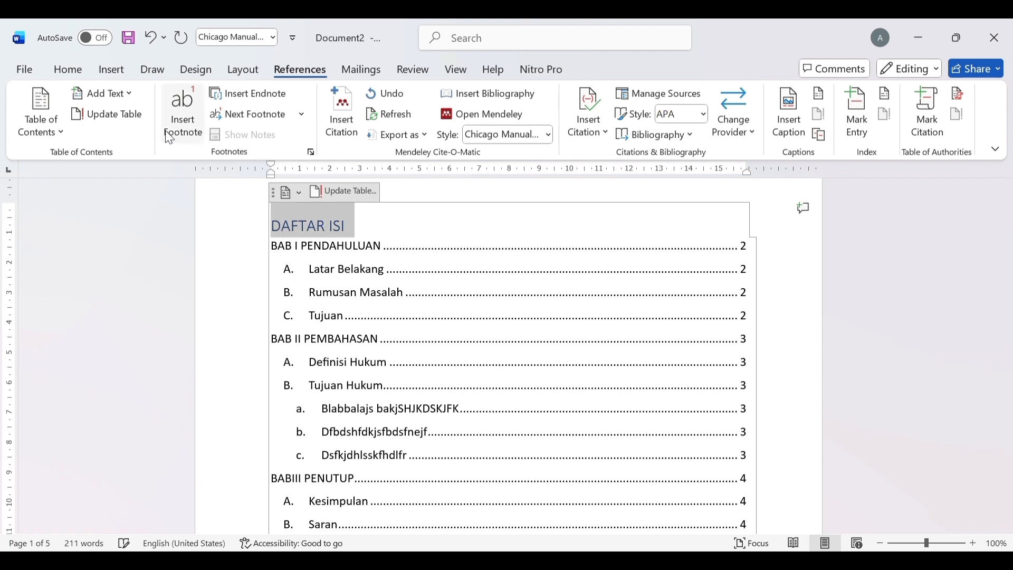
left_click(72, 73)
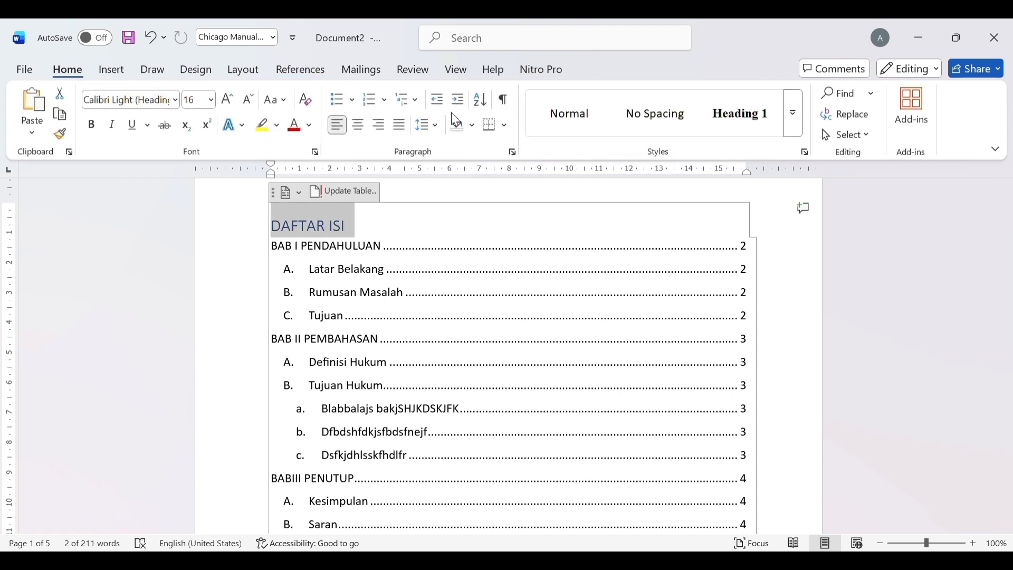
left_click(359, 127)
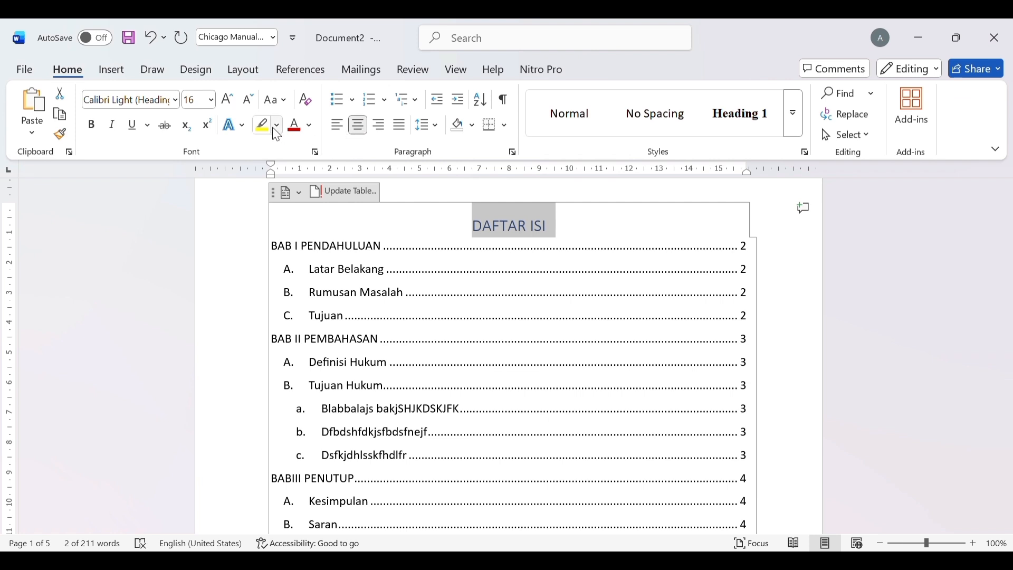
left_click(213, 104)
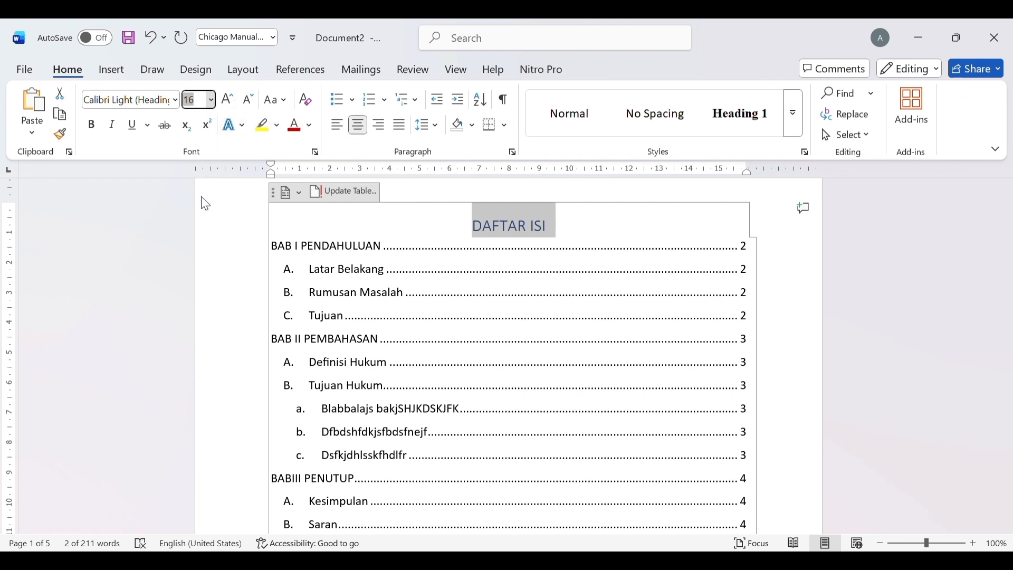
type("12")
key("Return")
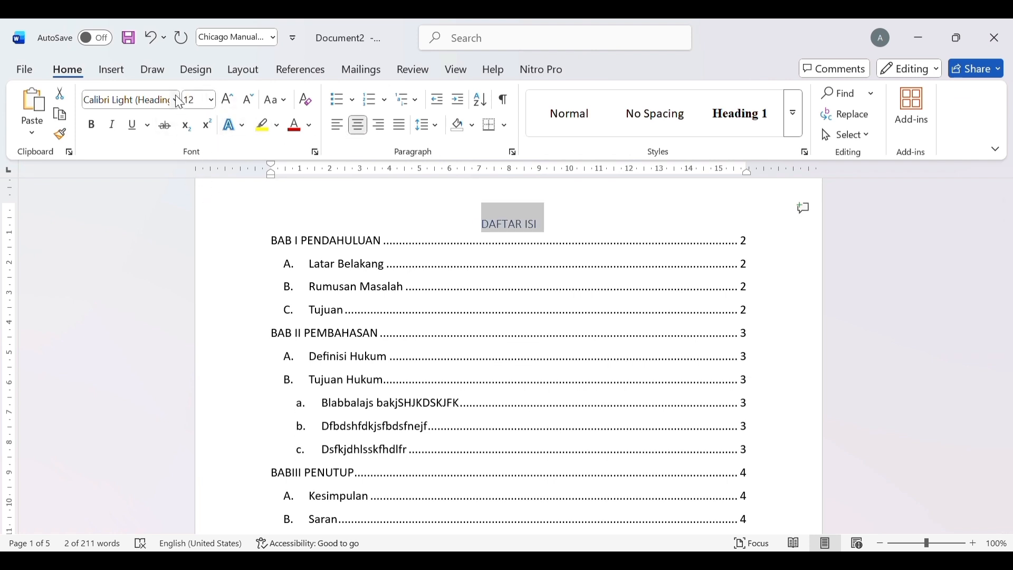
left_click(180, 100)
type("Times New Roman")
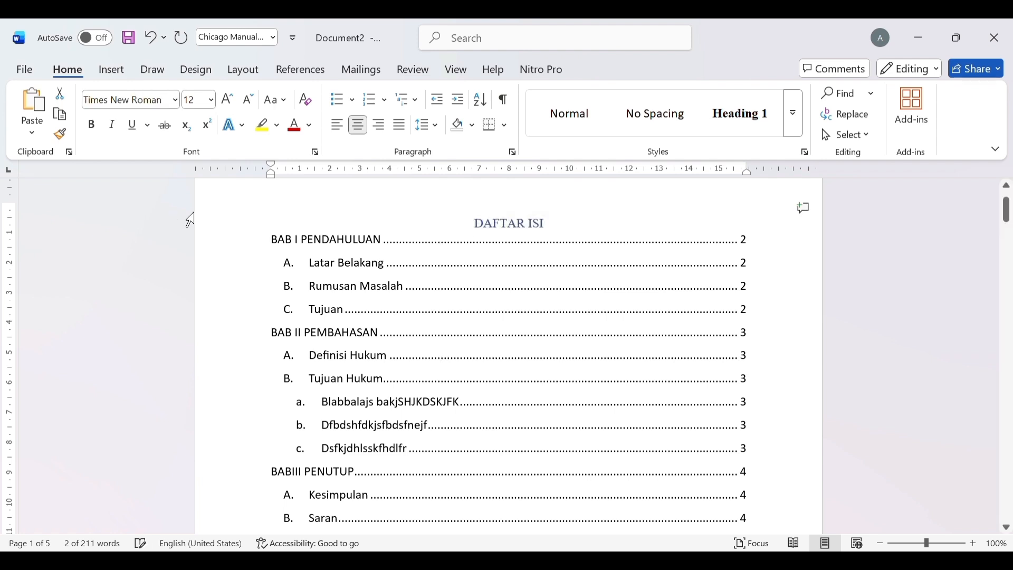
key("Return")
left_click(99, 132)
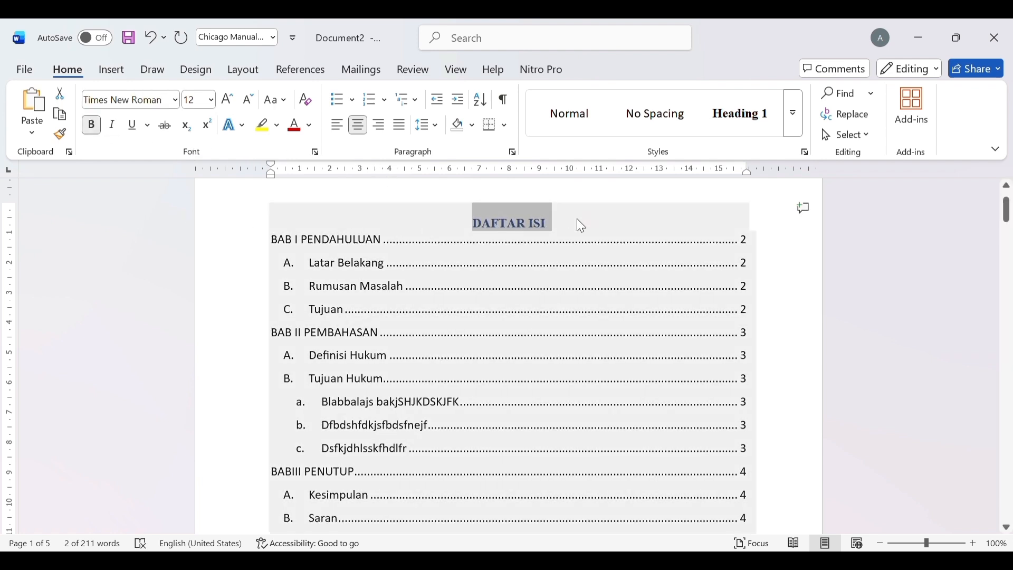
left_click(581, 225)
key("Return")
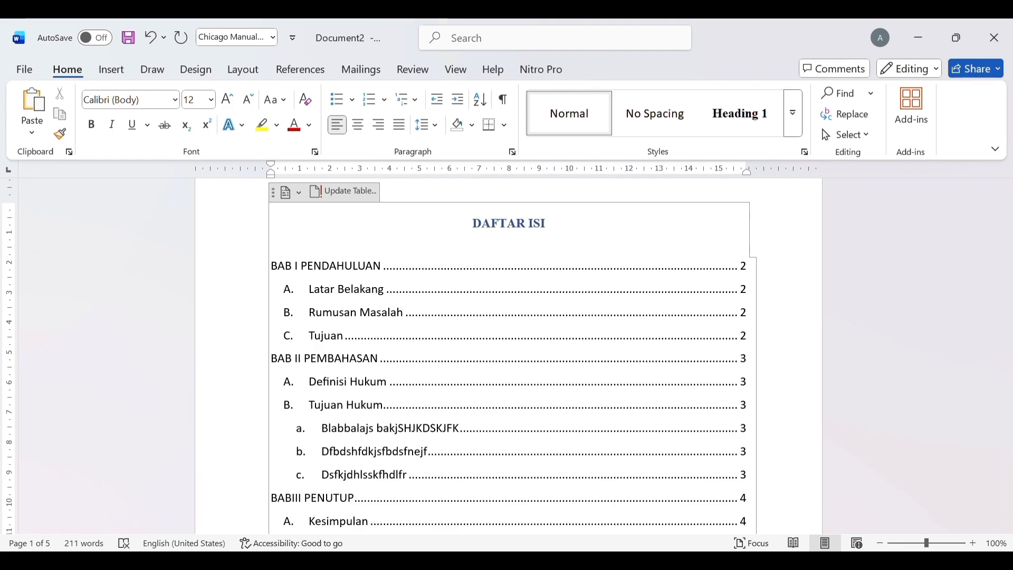